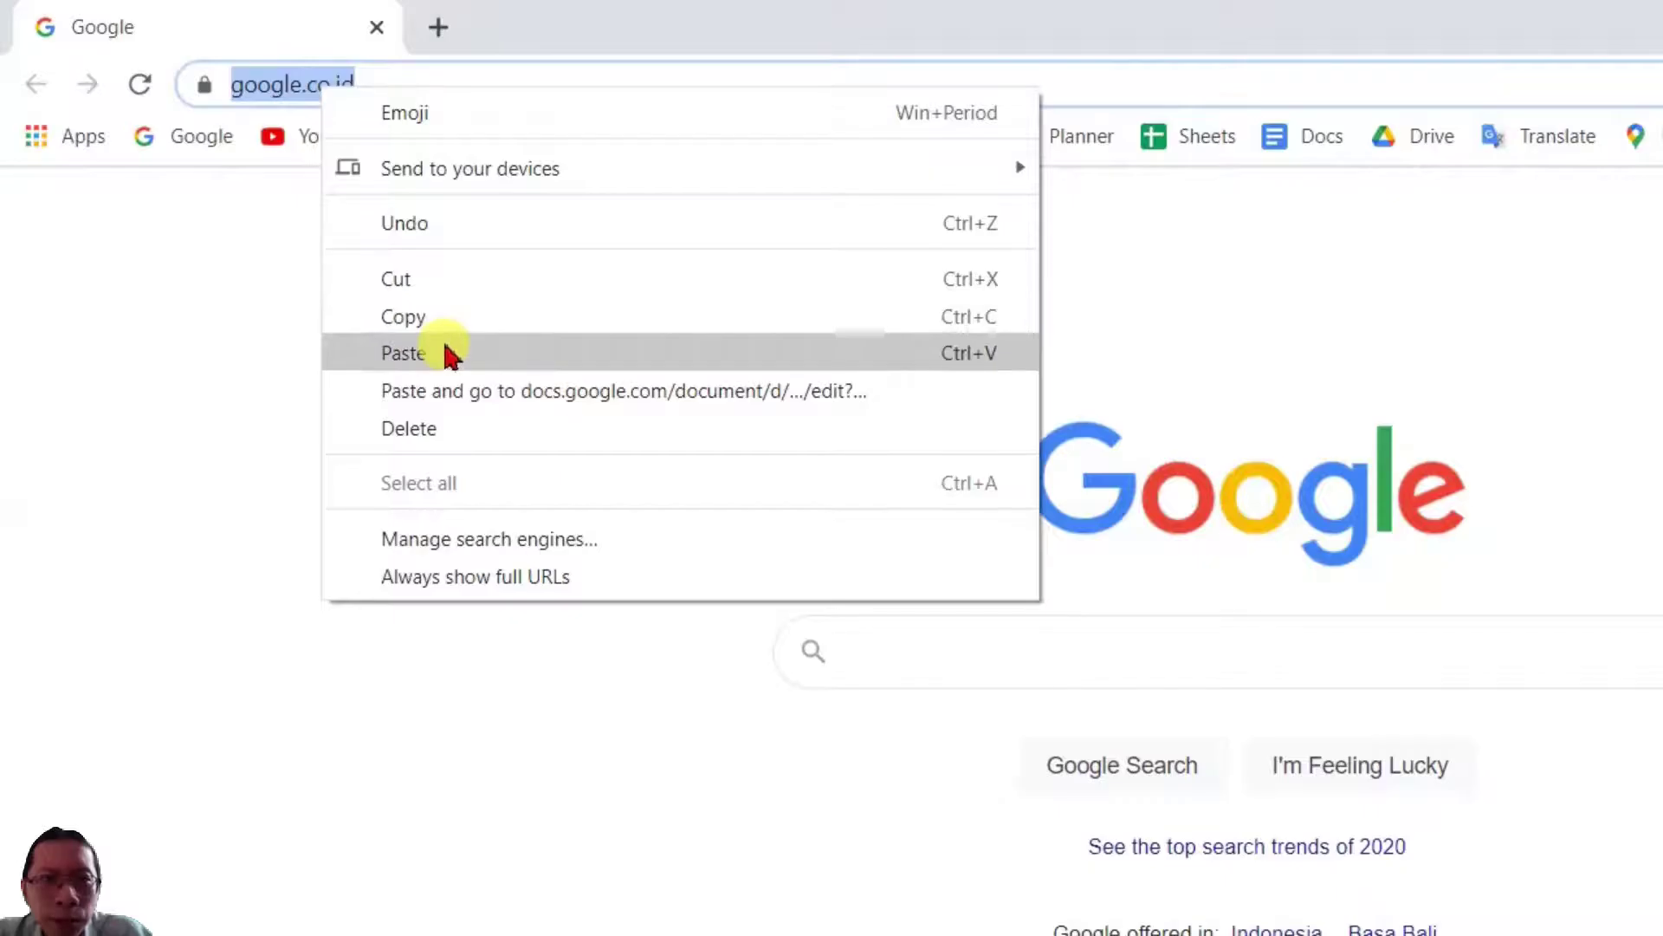
Load the copied Google Docs document link in the browser
left_click(450, 391)
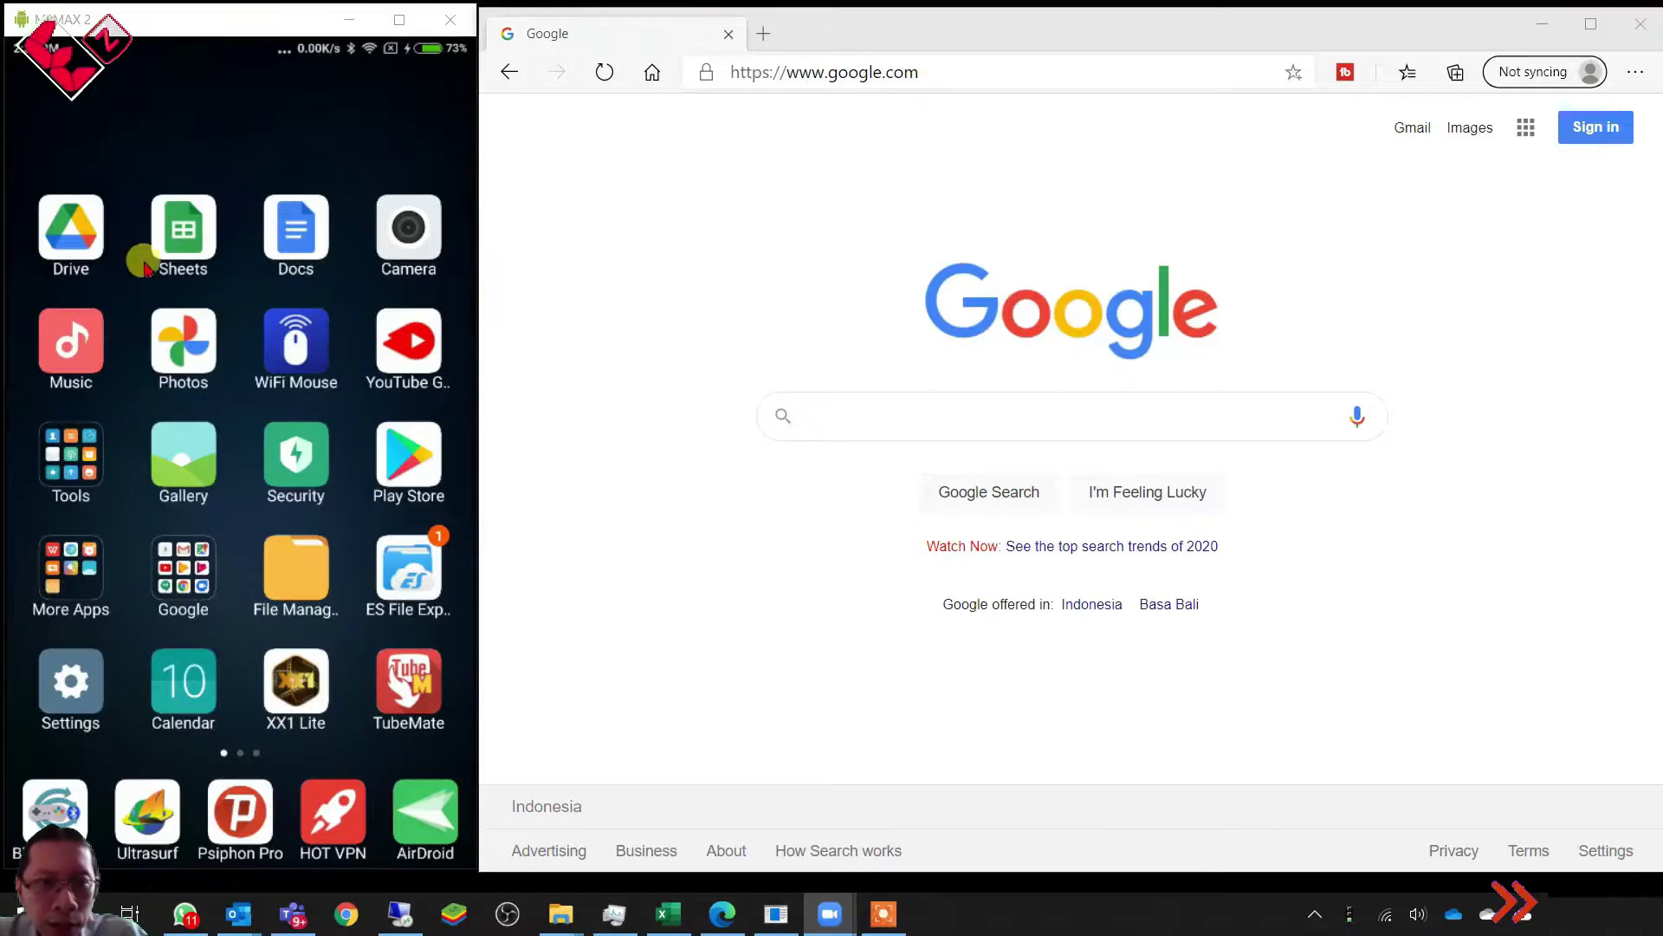
Find Google Drive in the phone's Play Store by searching for "drive", and open the app
left_click(408, 455)
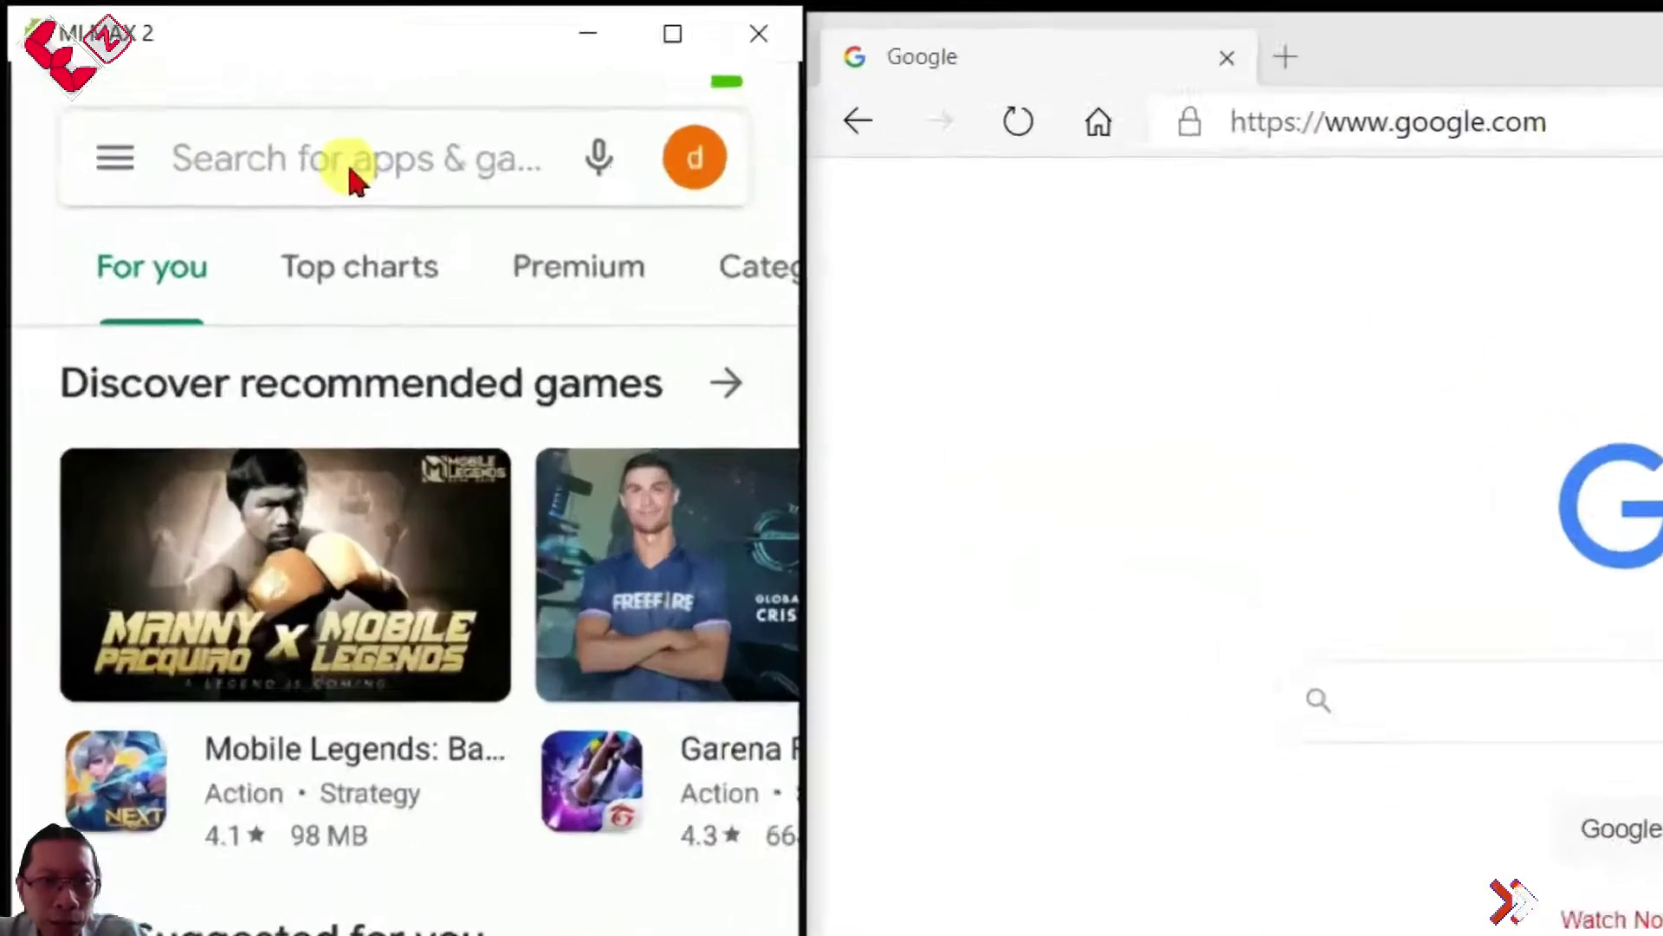
left_click(300, 147)
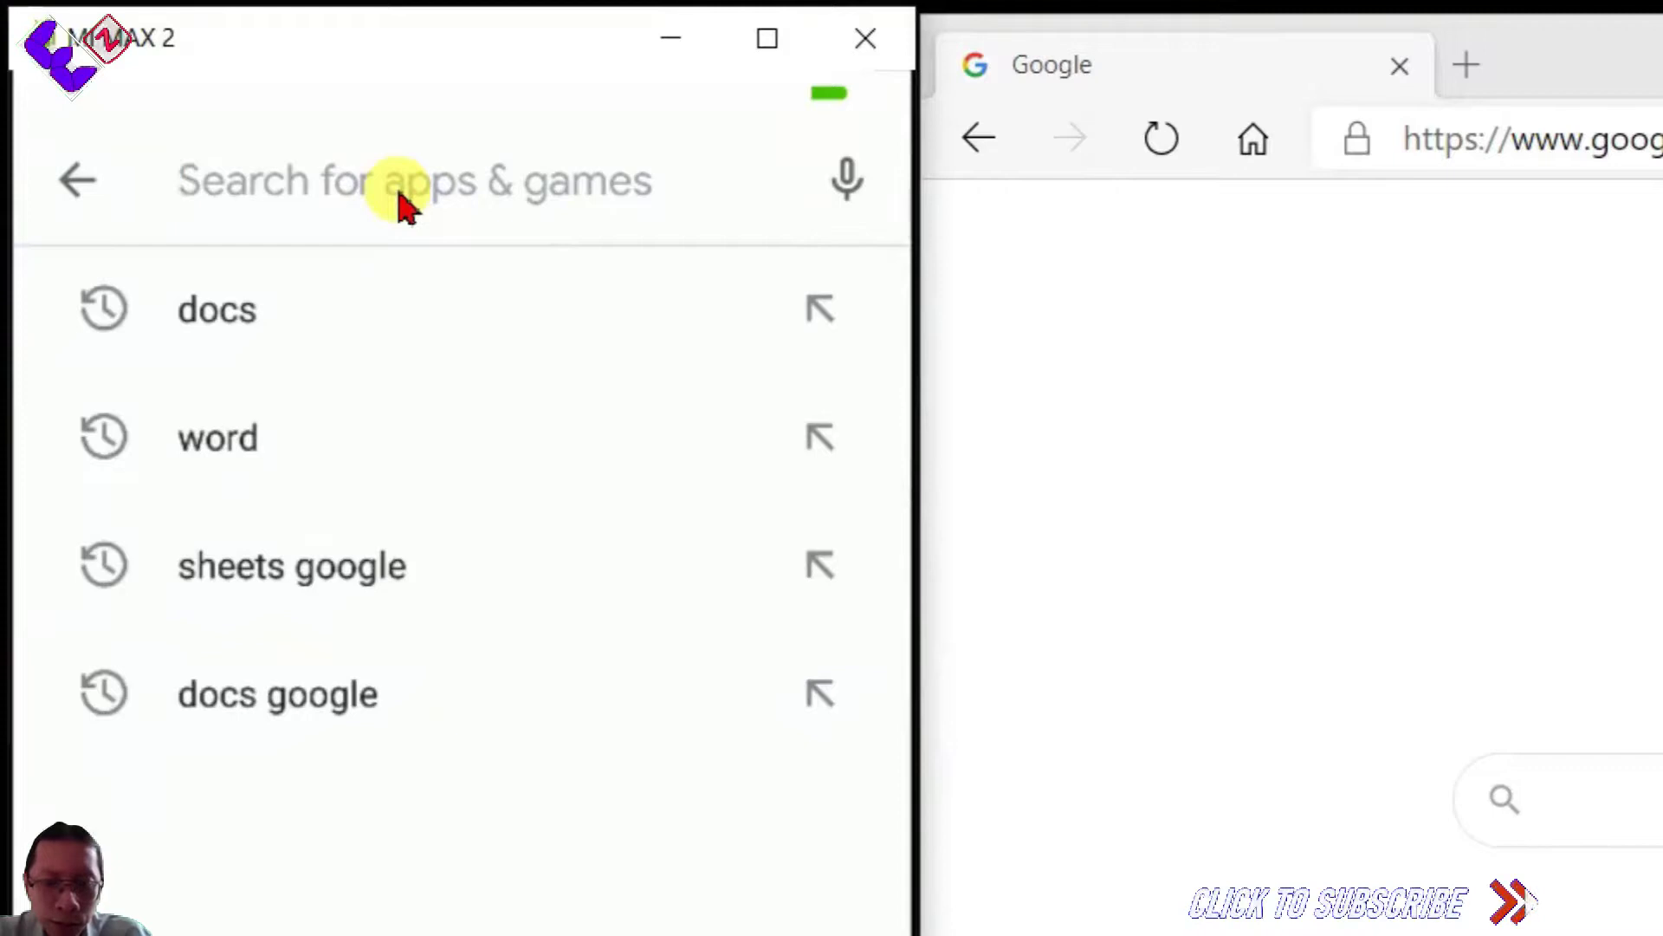
type("drive")
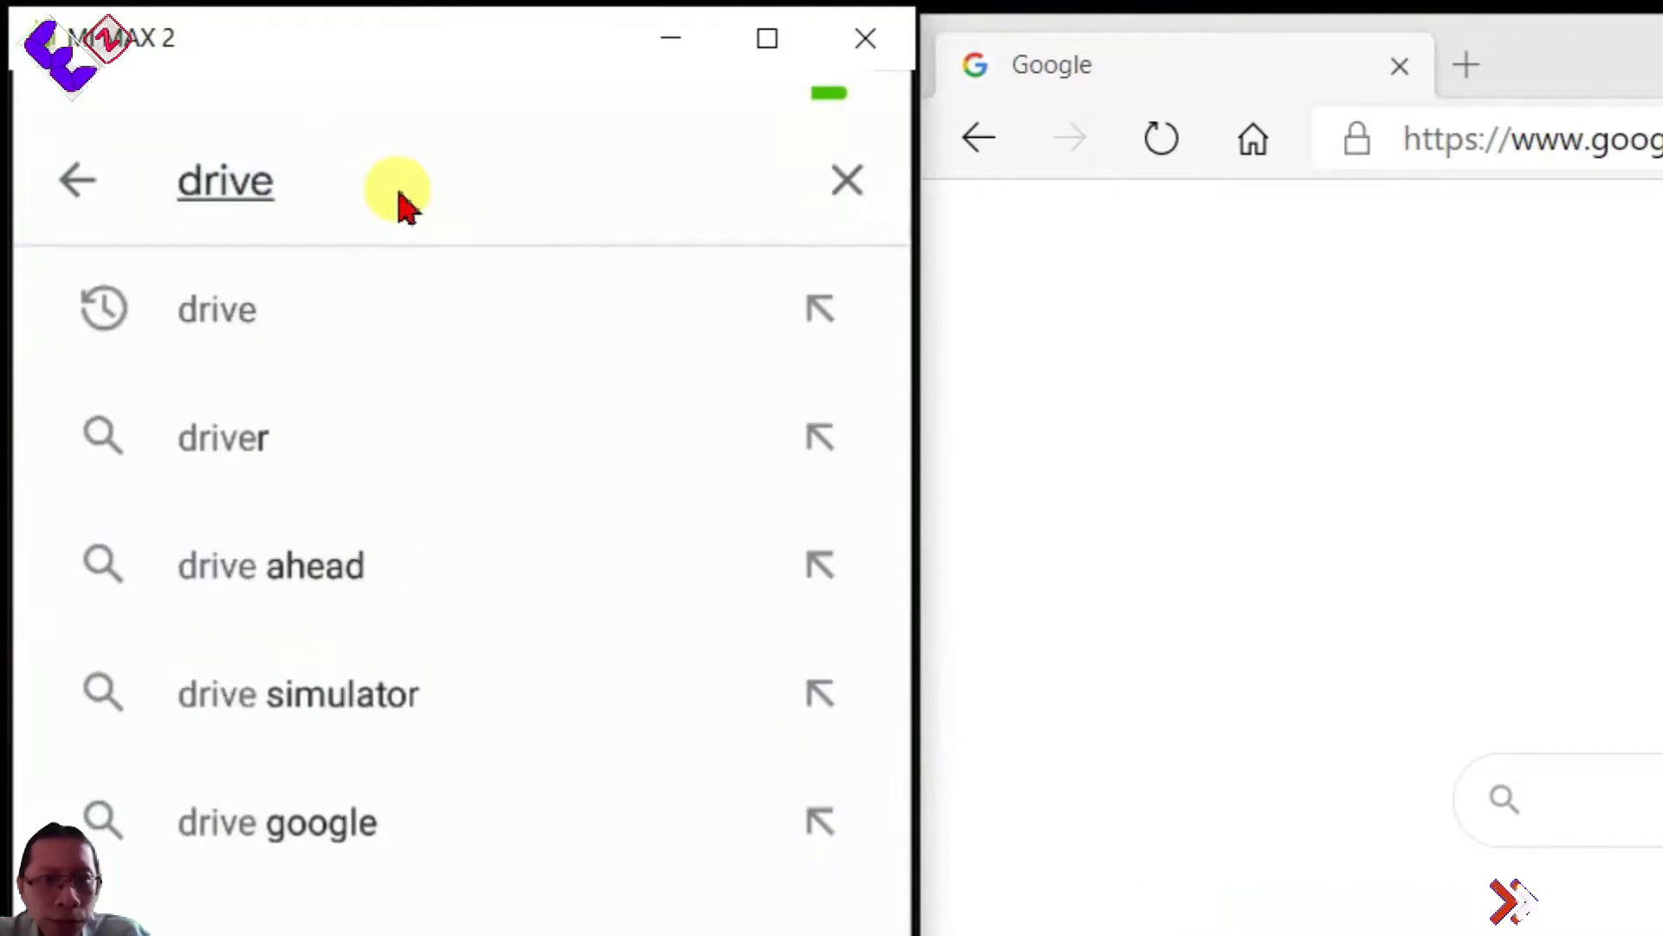
key("Return")
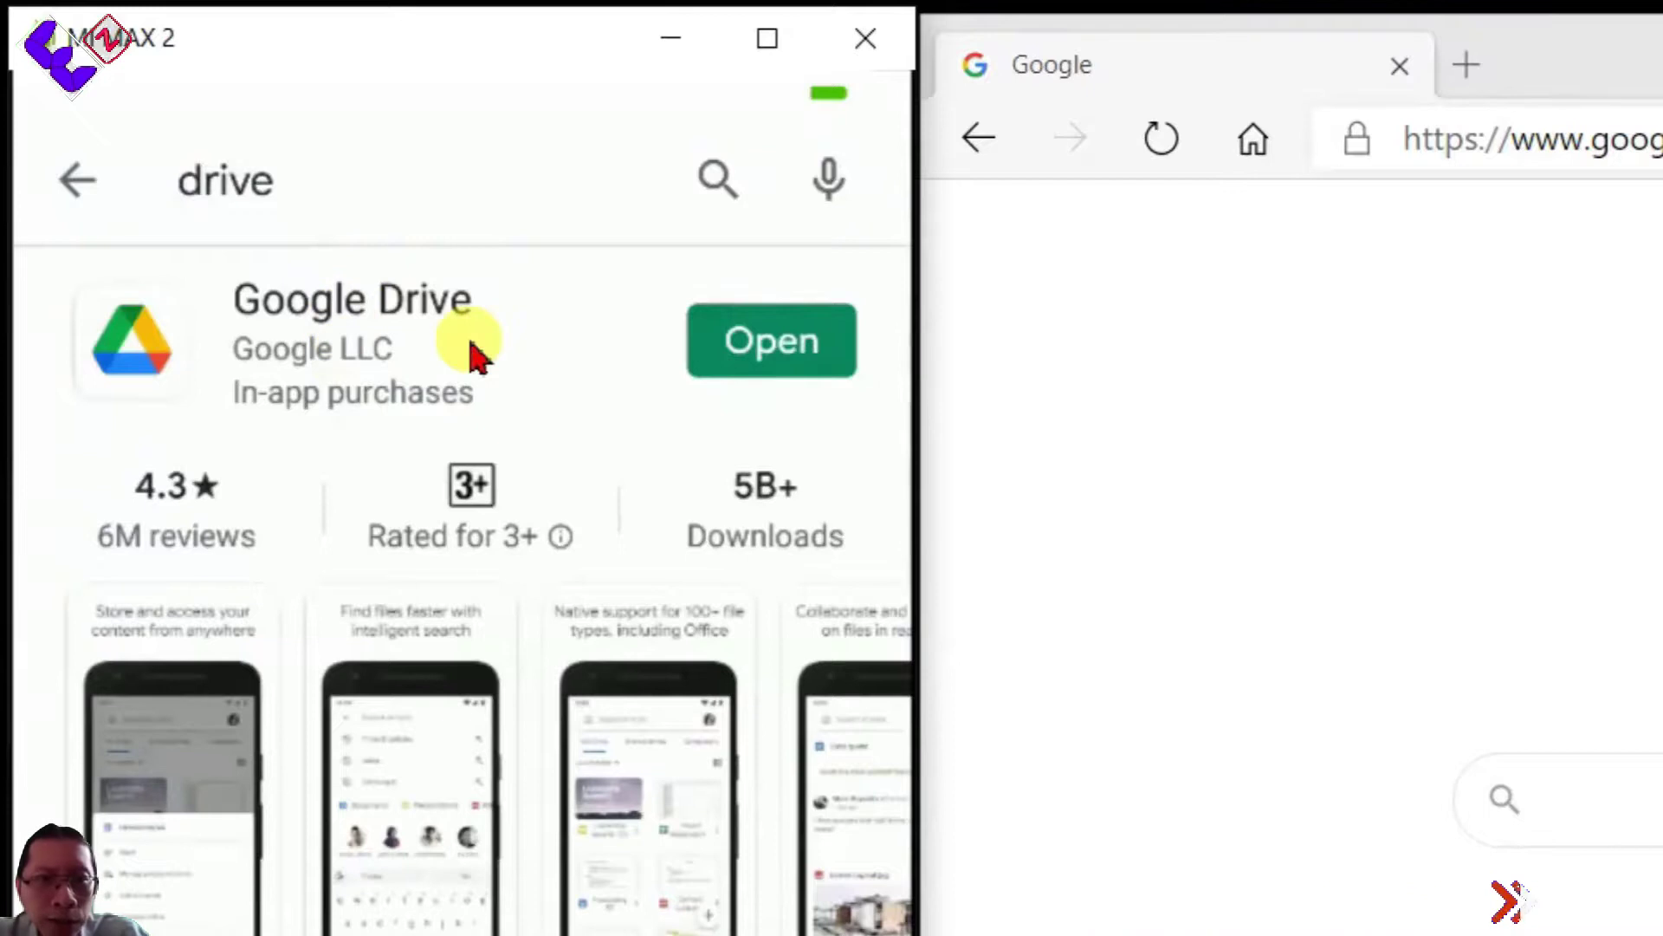
left_click(799, 357)
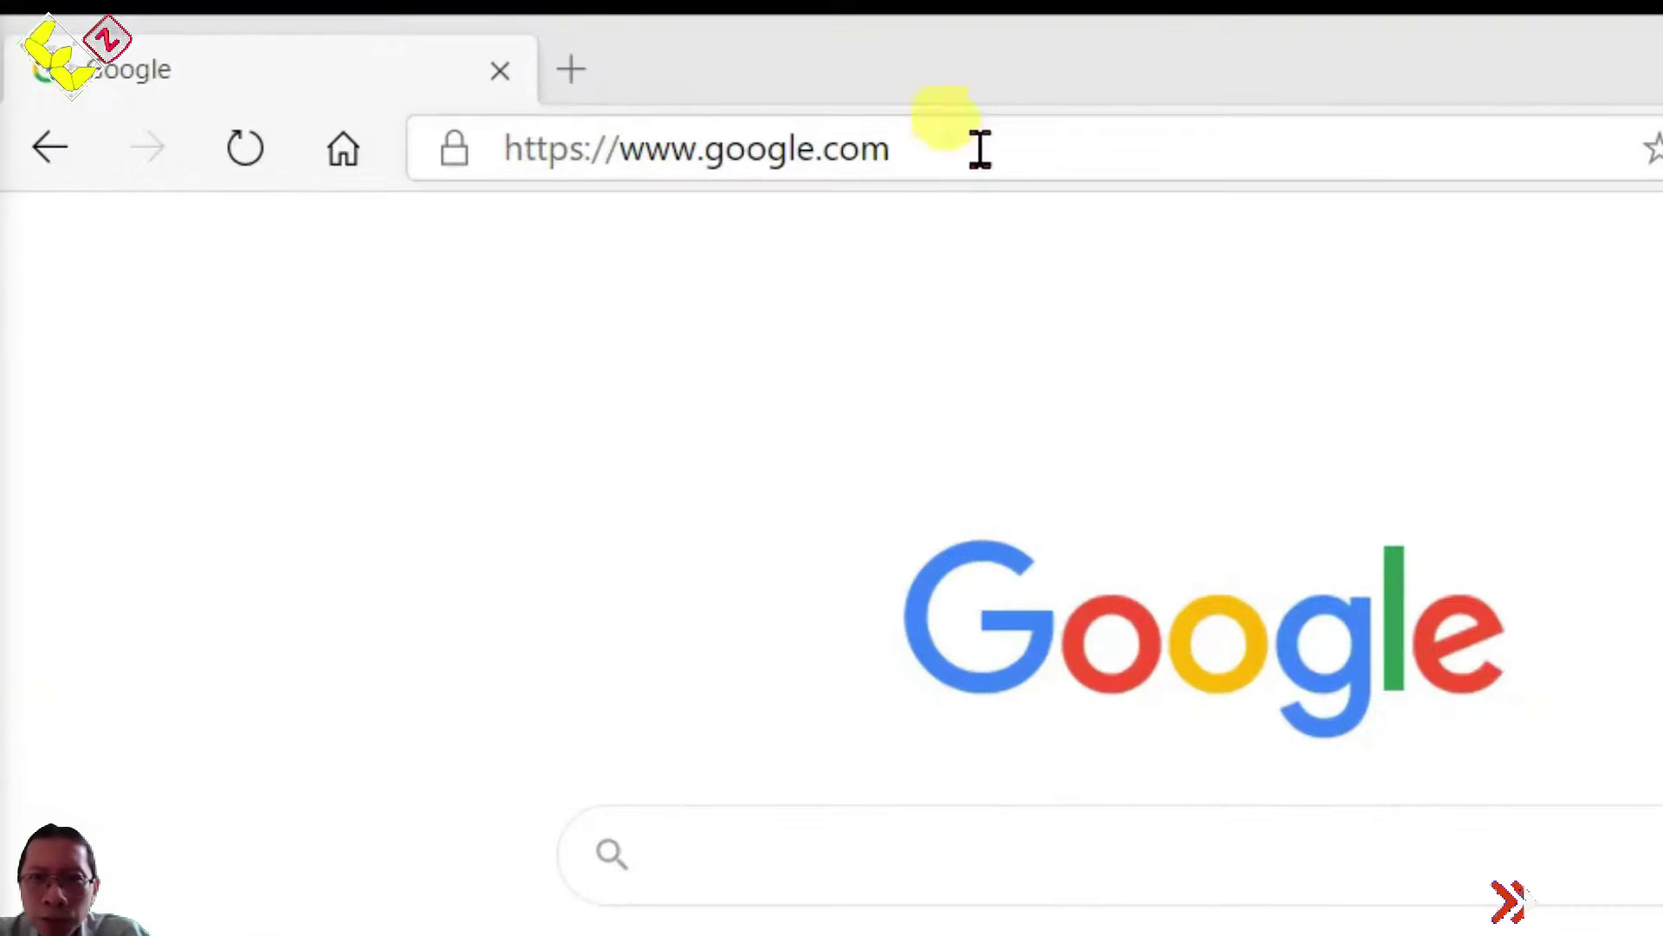
Search Google for "drive" in the computer's browser
left_click(825, 847)
type("drive")
key("Return")
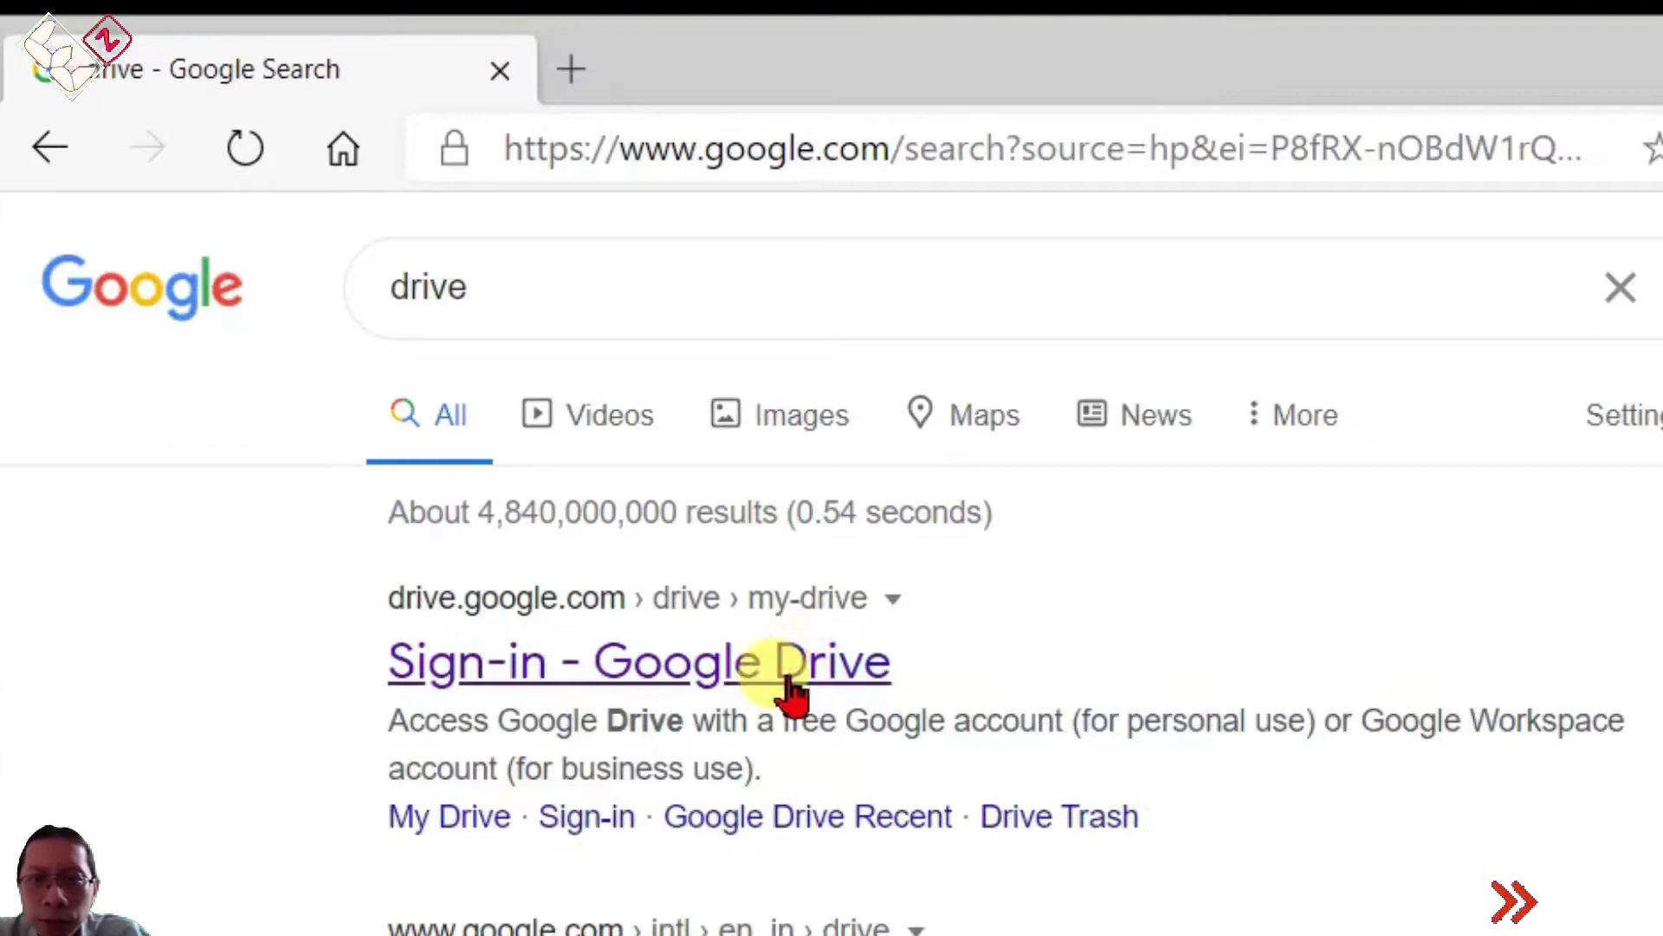
Open the Google Drive sign-in result and log in with the chosen account and its password
left_click(791, 690)
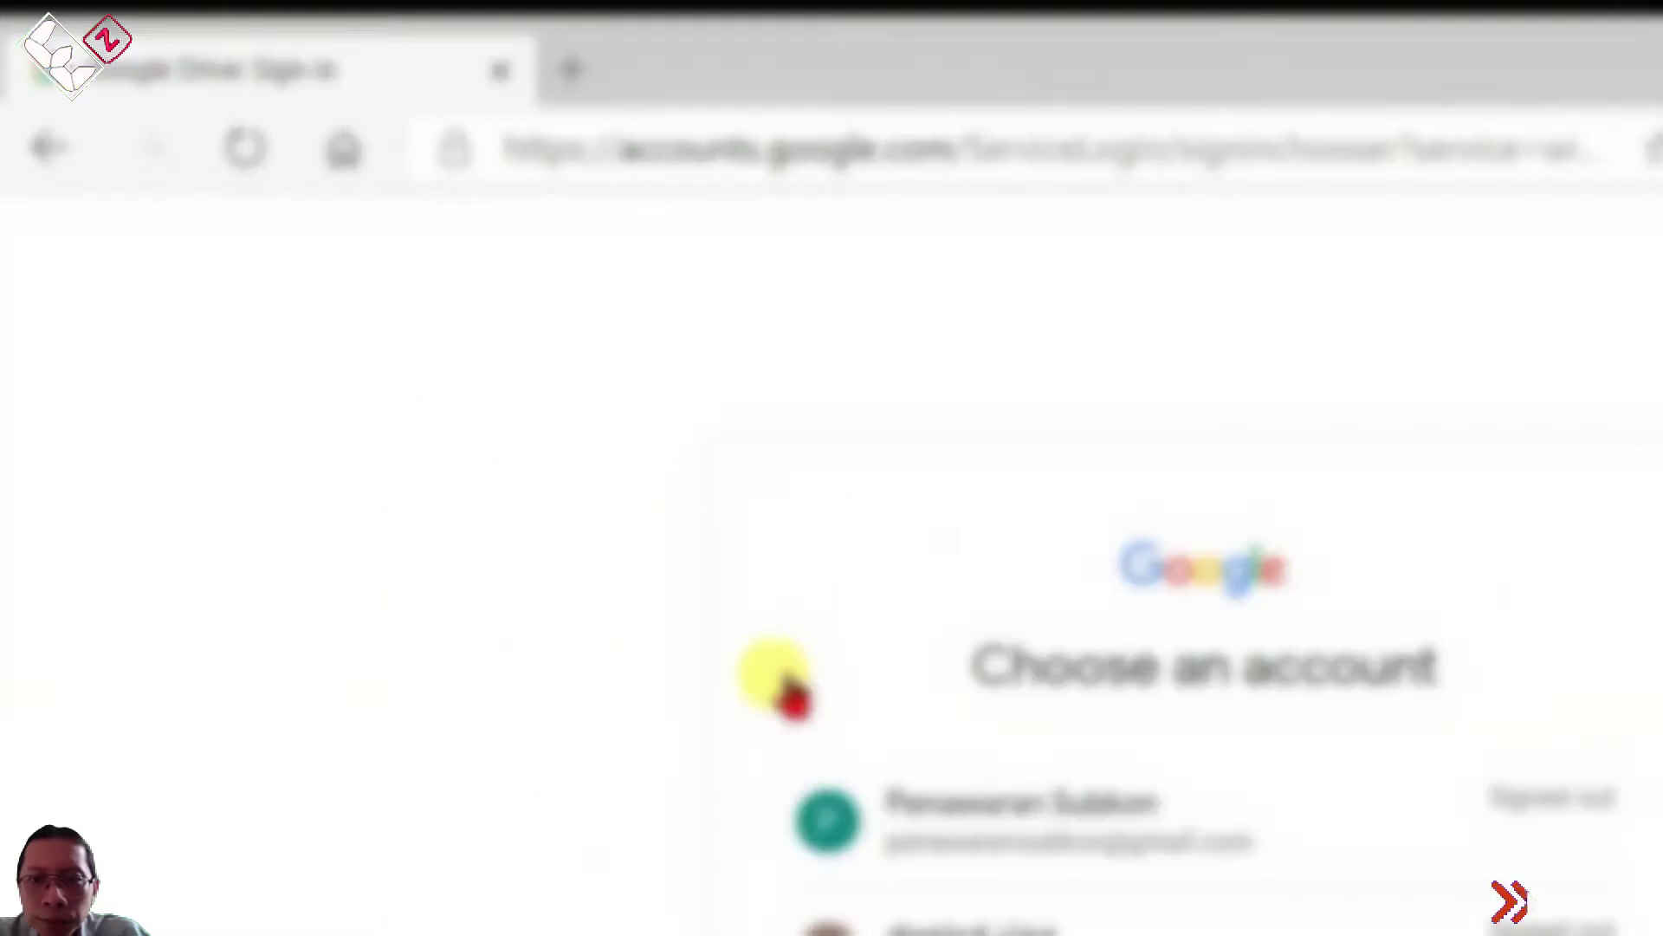
left_click(959, 914)
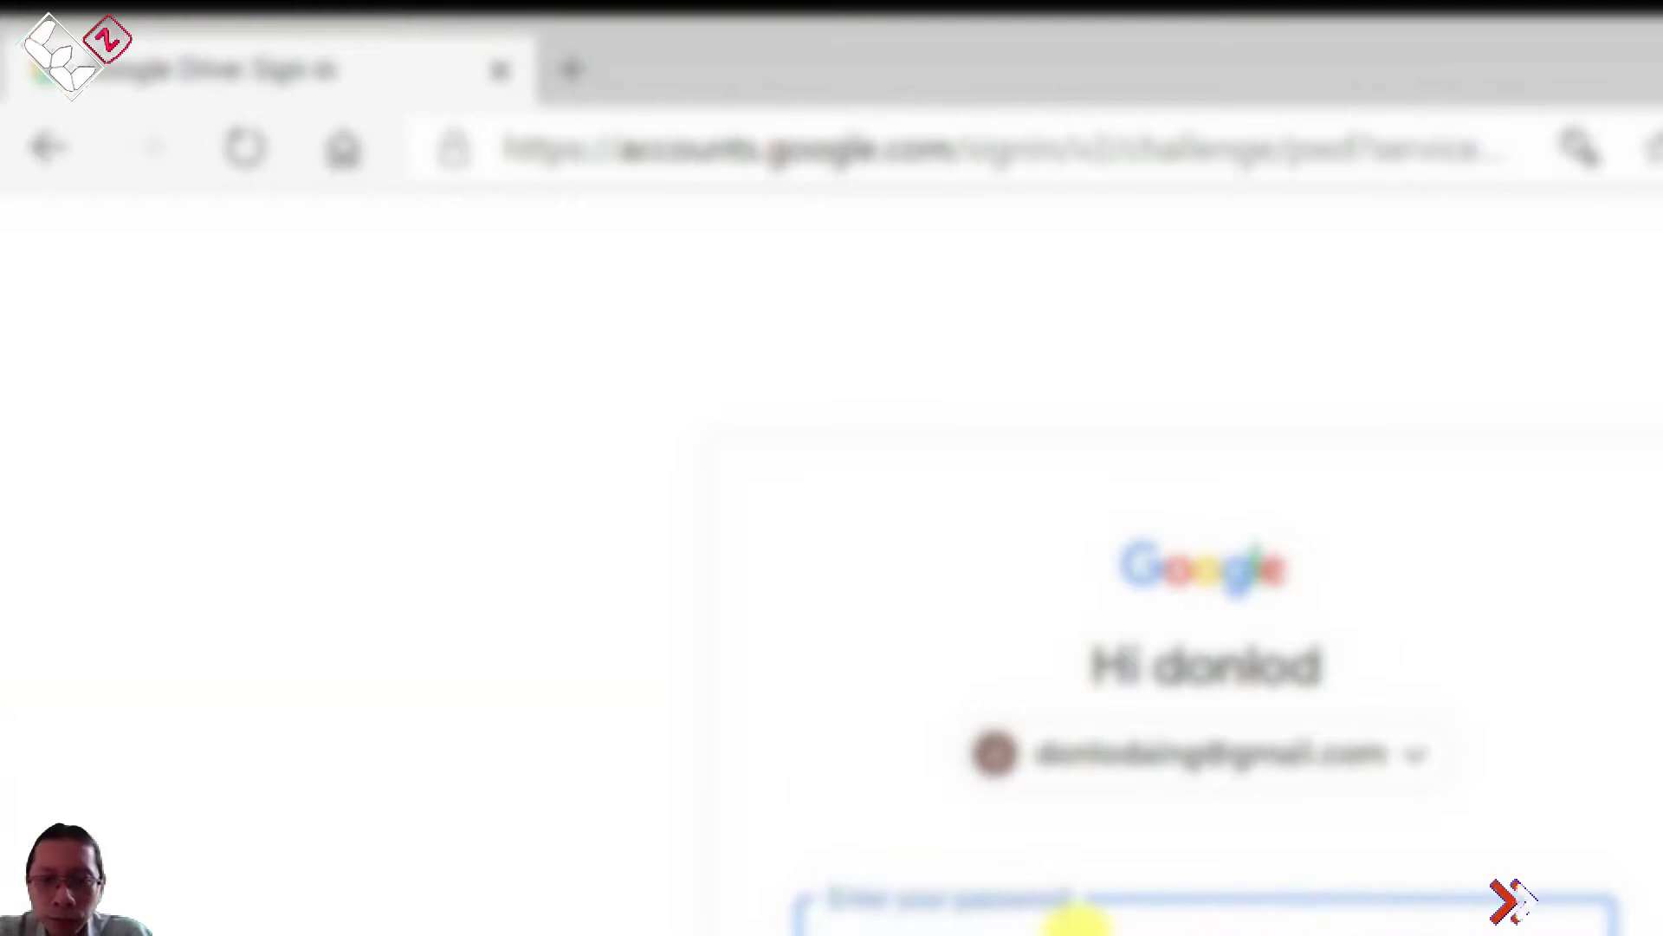
key("Return")
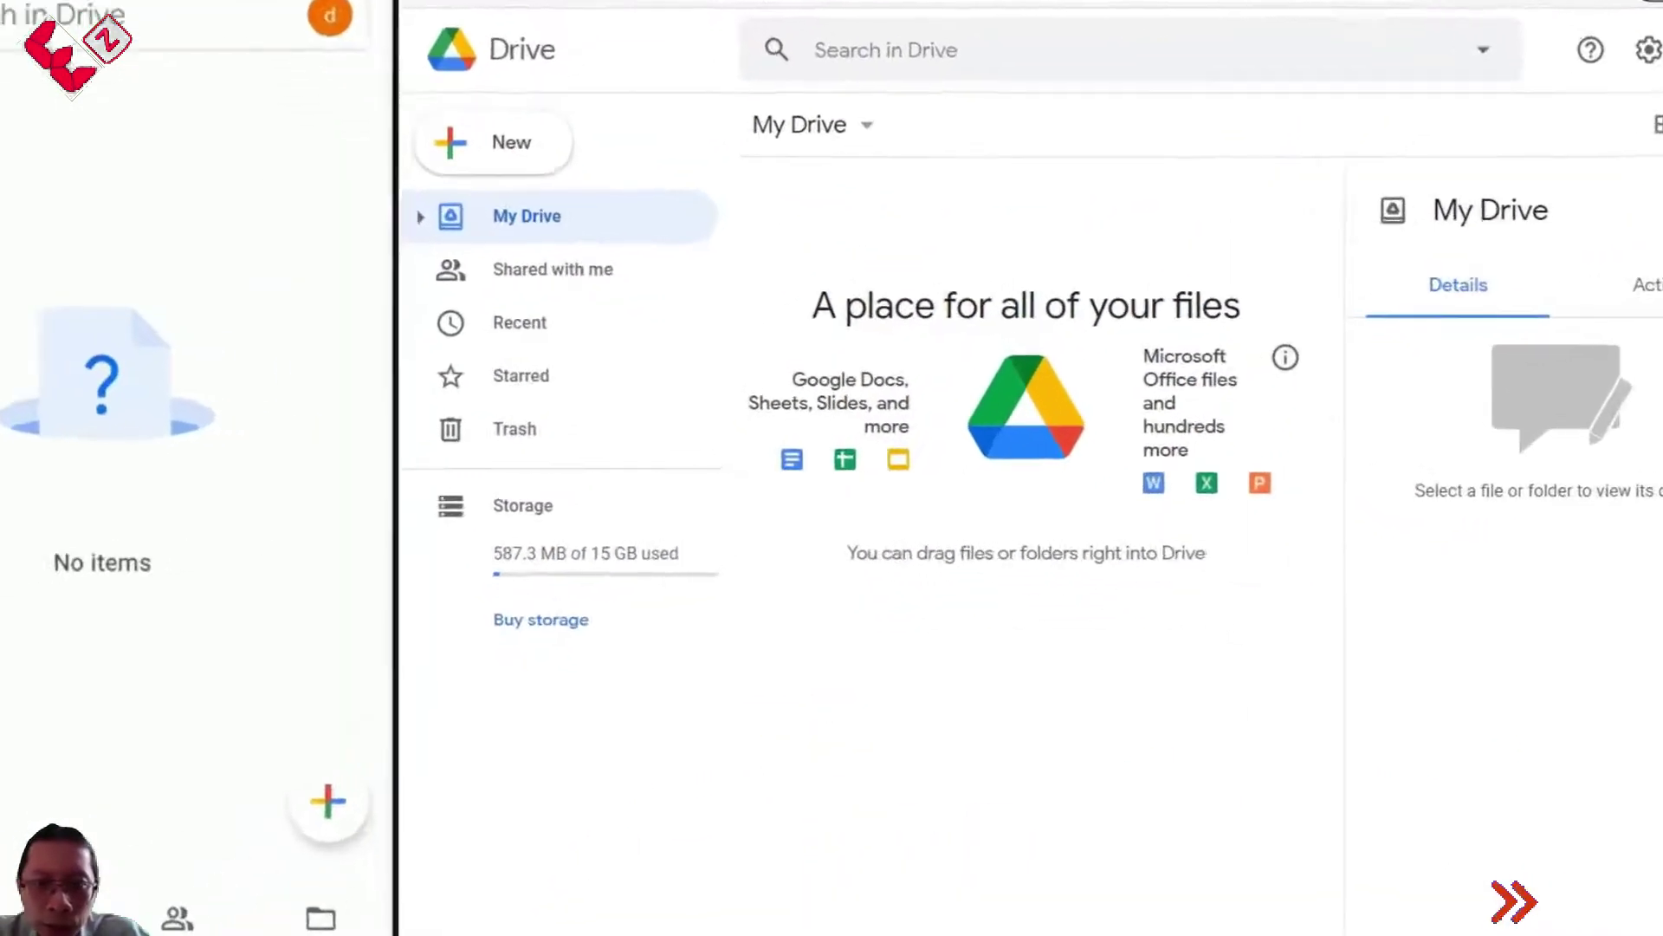
Upload tes OCR.pdf from the Contoh copy folder into My Drive and refresh the file list in the phone's Drive app
mouse_move(534, 934)
left_click(619, 910)
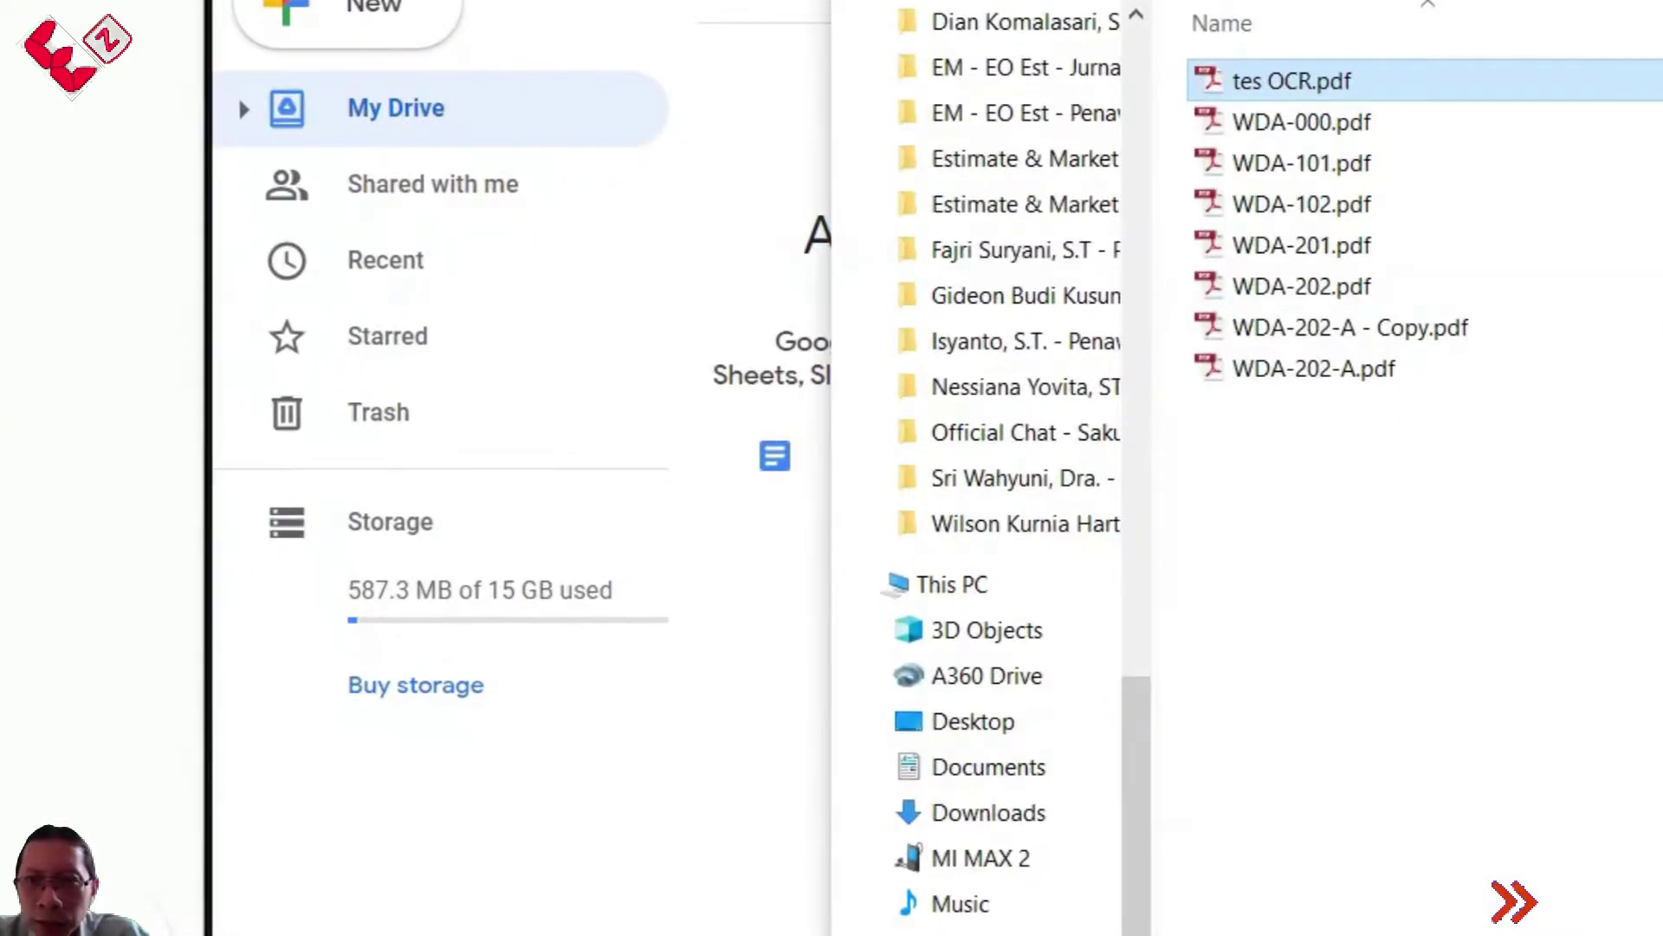
left_click_drag(1426, 0, 1426, 487)
scroll(1358, 930, "down", 5)
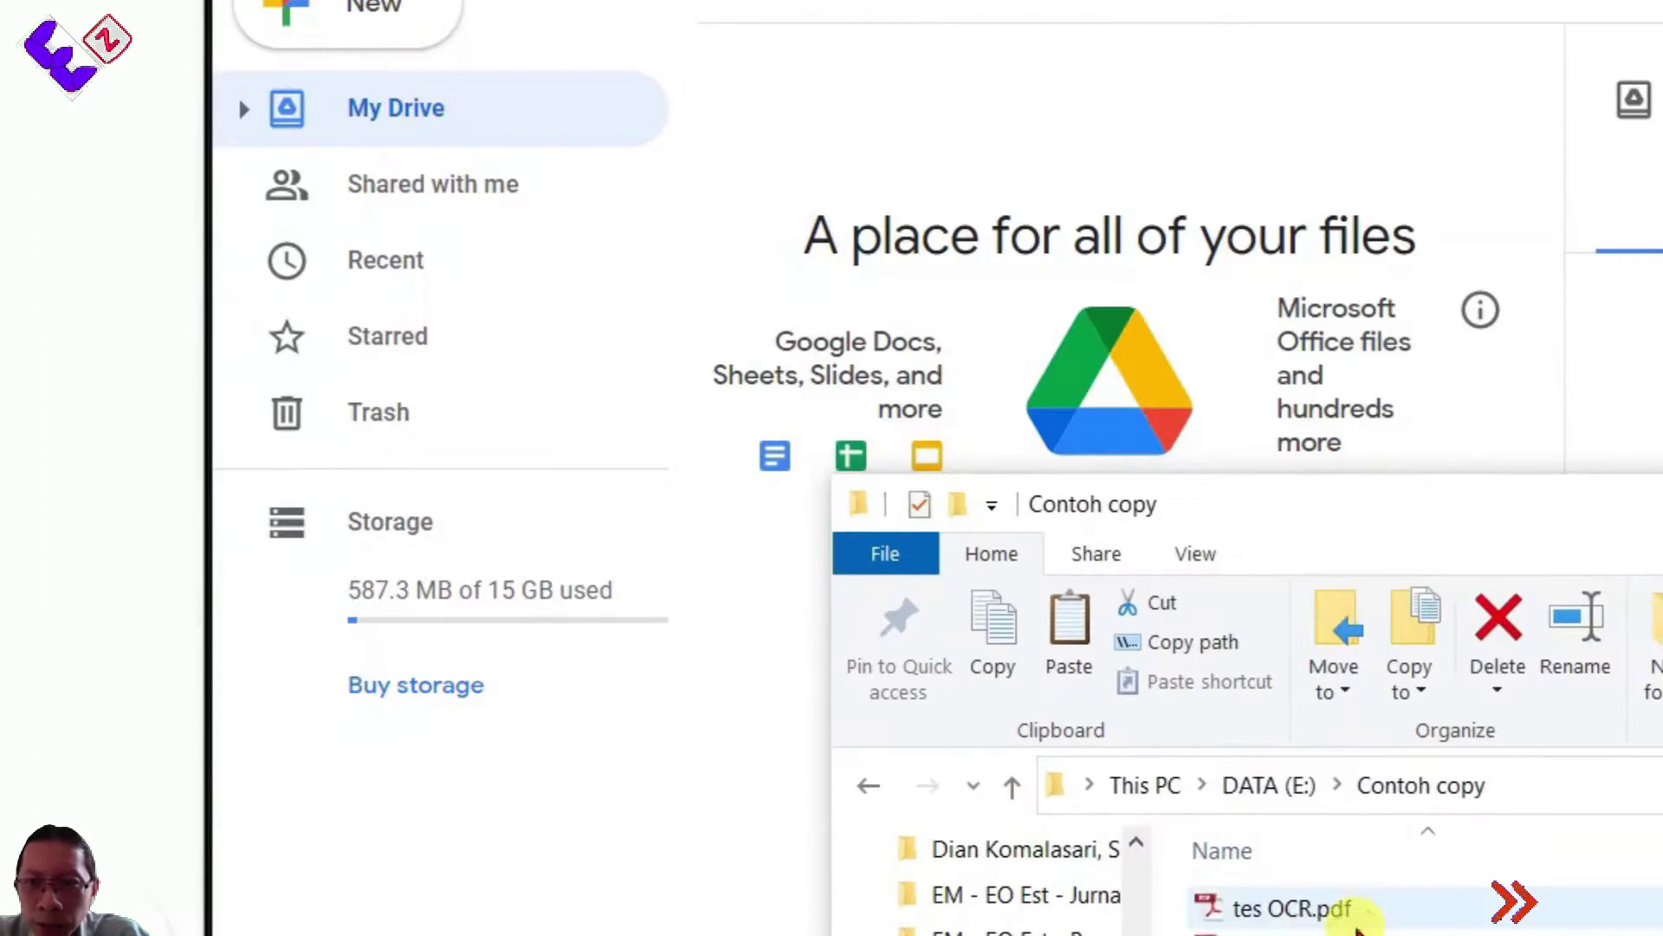
left_click(1300, 920)
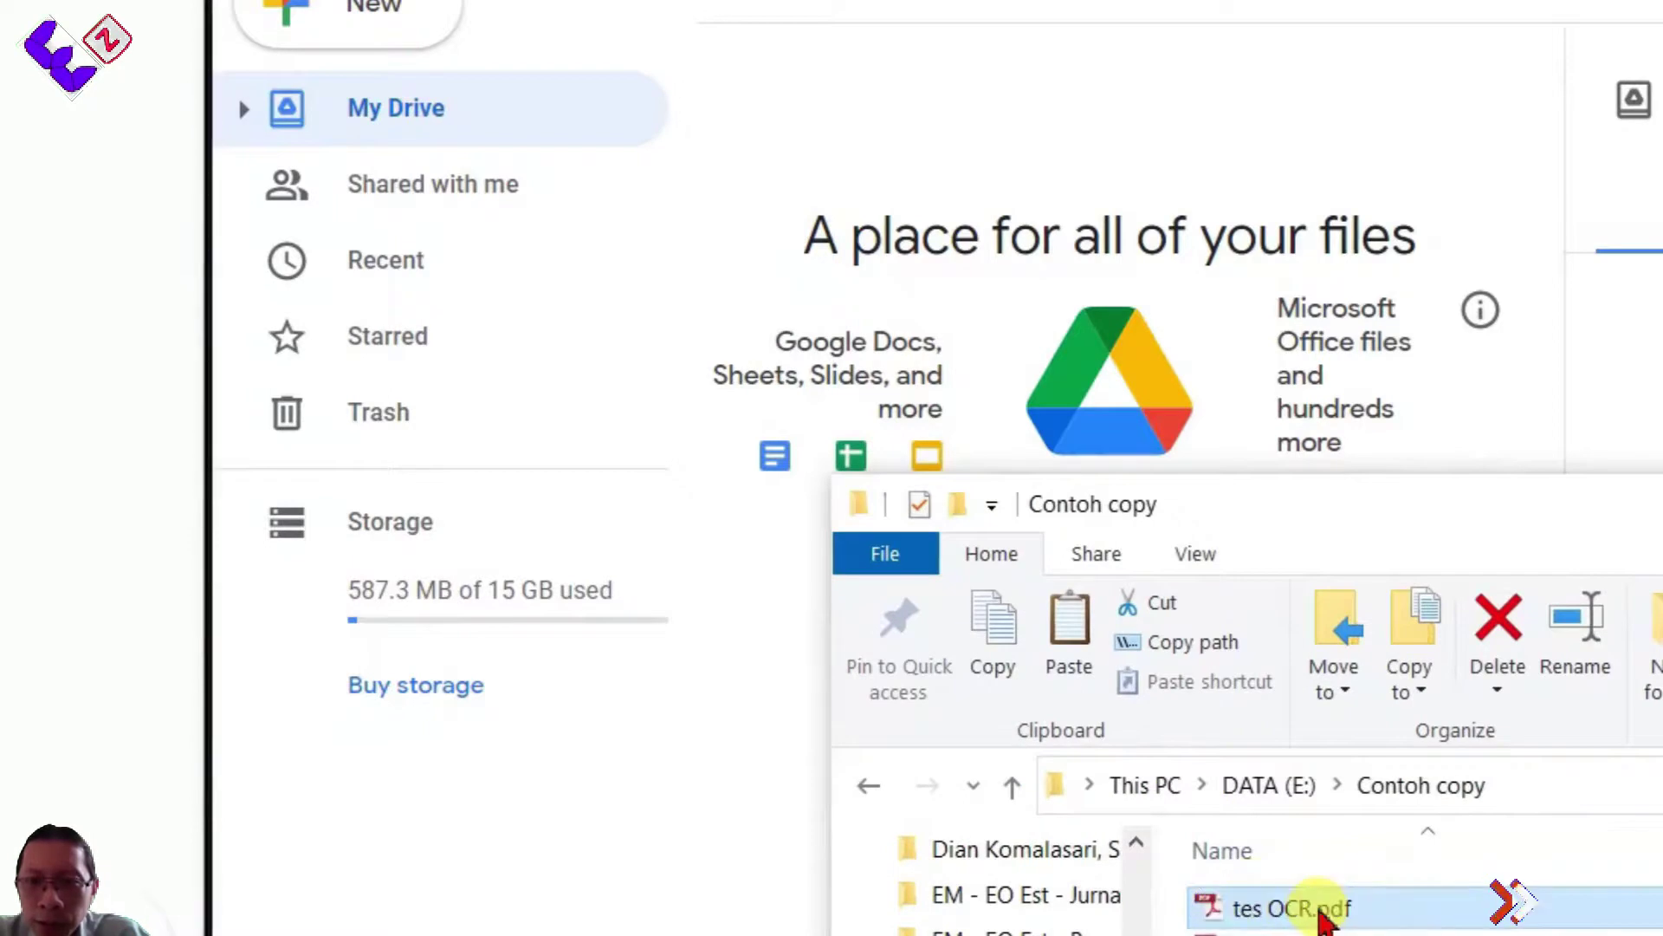
left_click_drag(1323, 923, 902, 252)
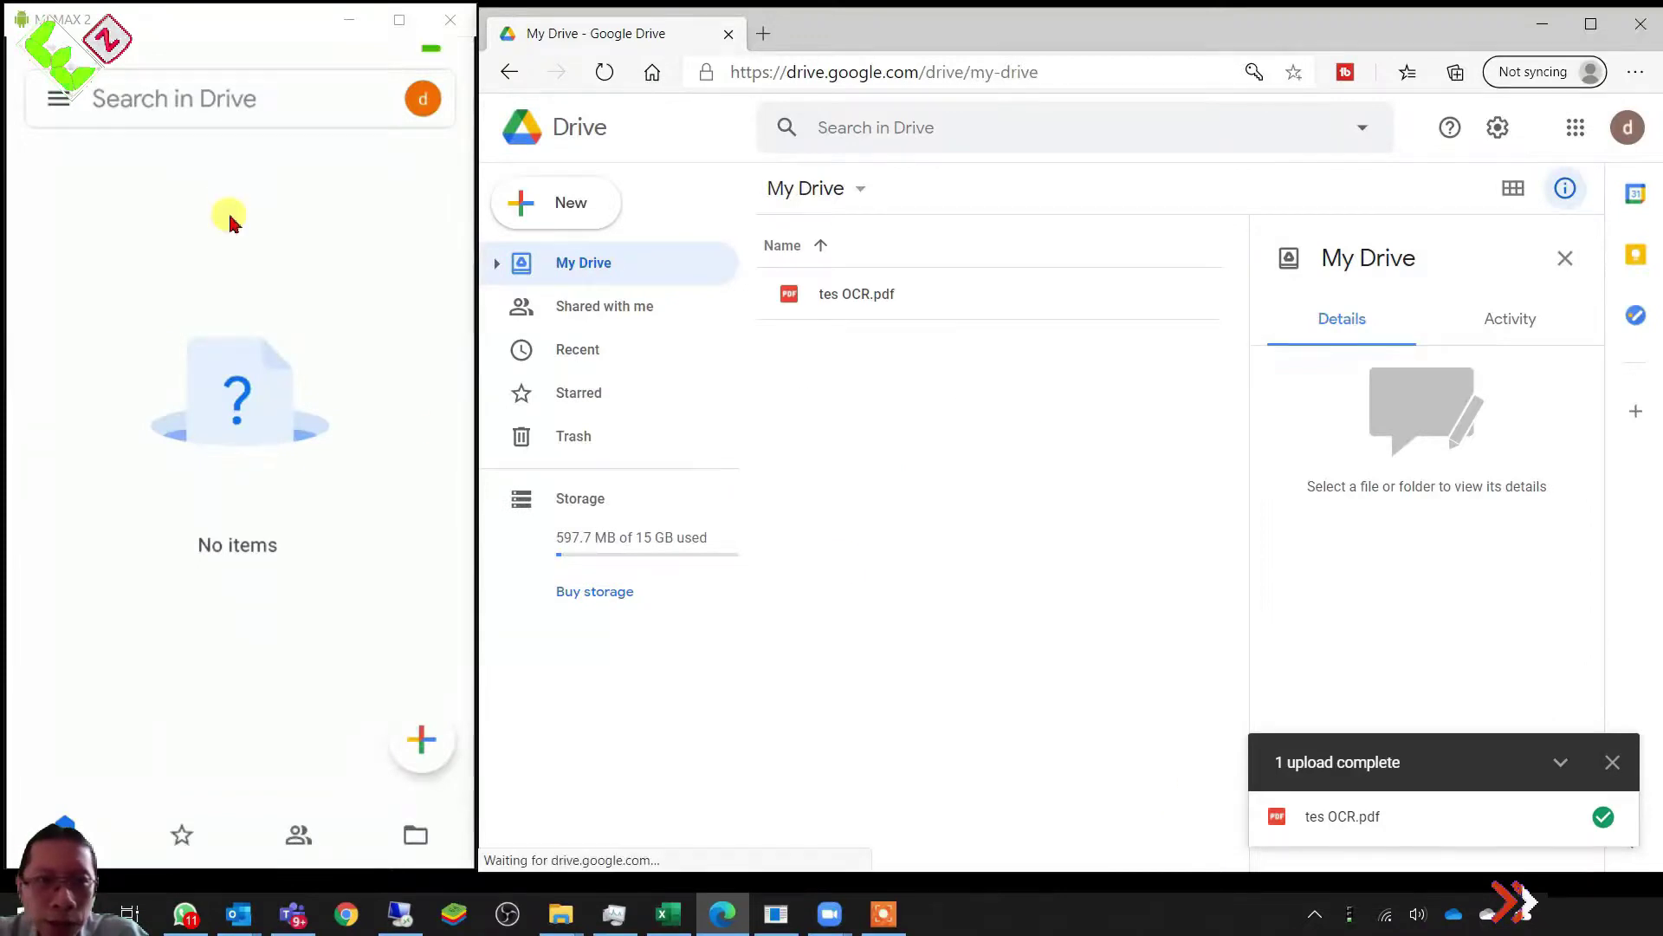
left_click_drag(230, 221, 249, 520)
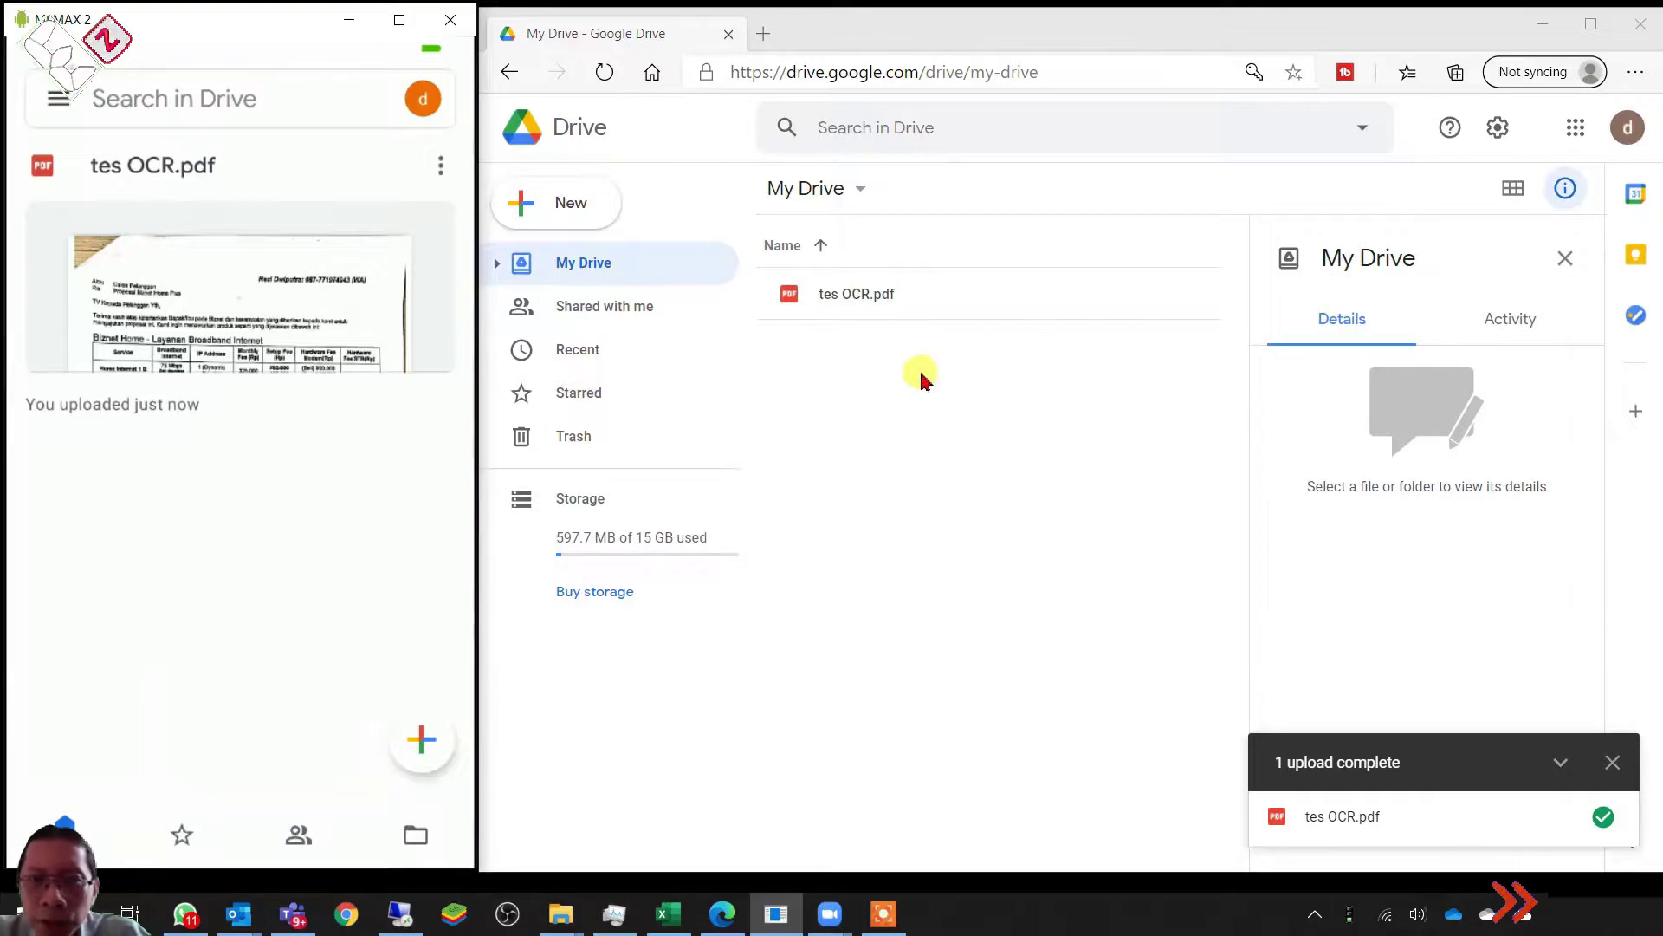
Preview tes OCR.pdf from My Drive and open it with Google Docs to convert the scan to text
left_click(869, 303)
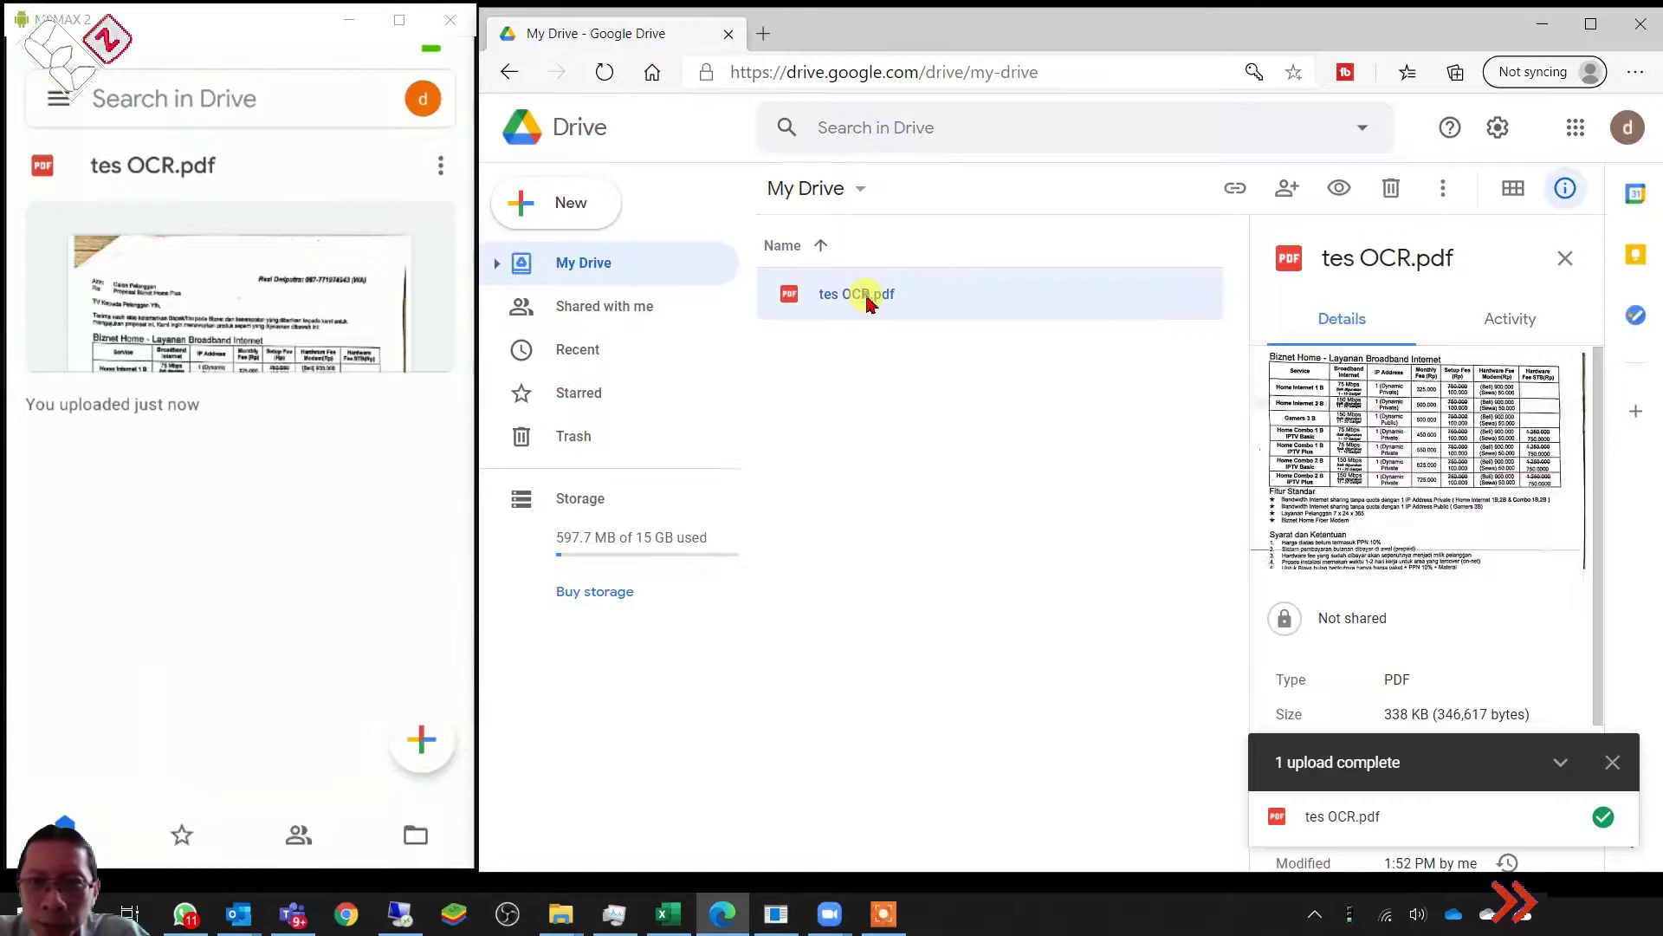
double_click(869, 303)
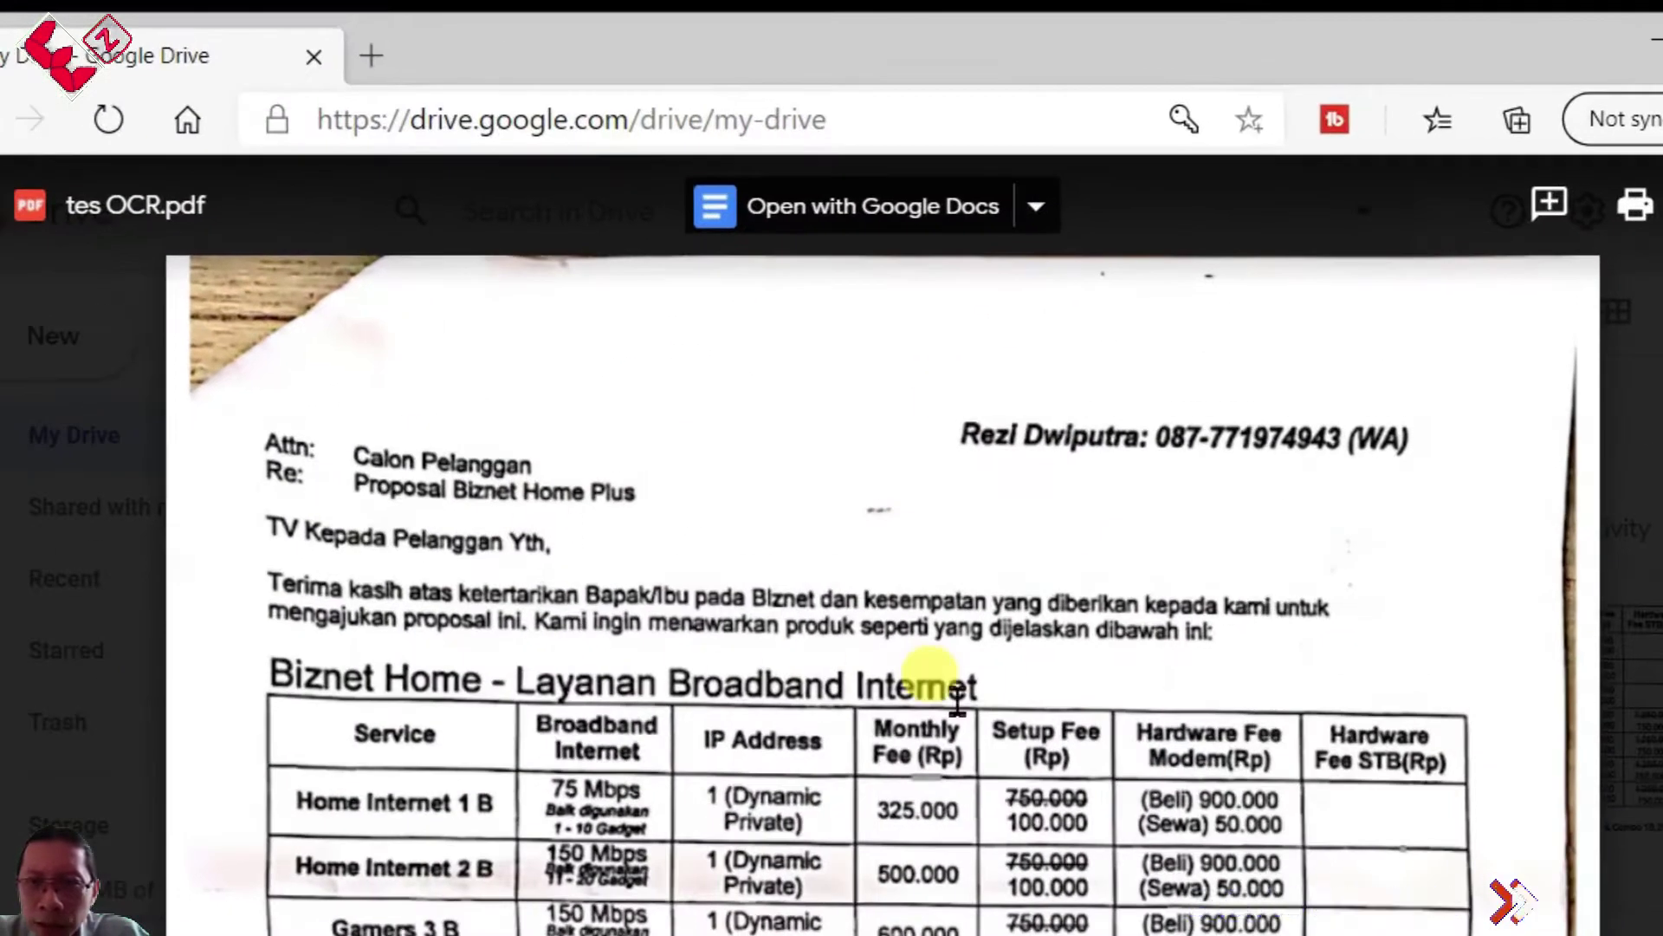
scroll(975, 685, "down", 3)
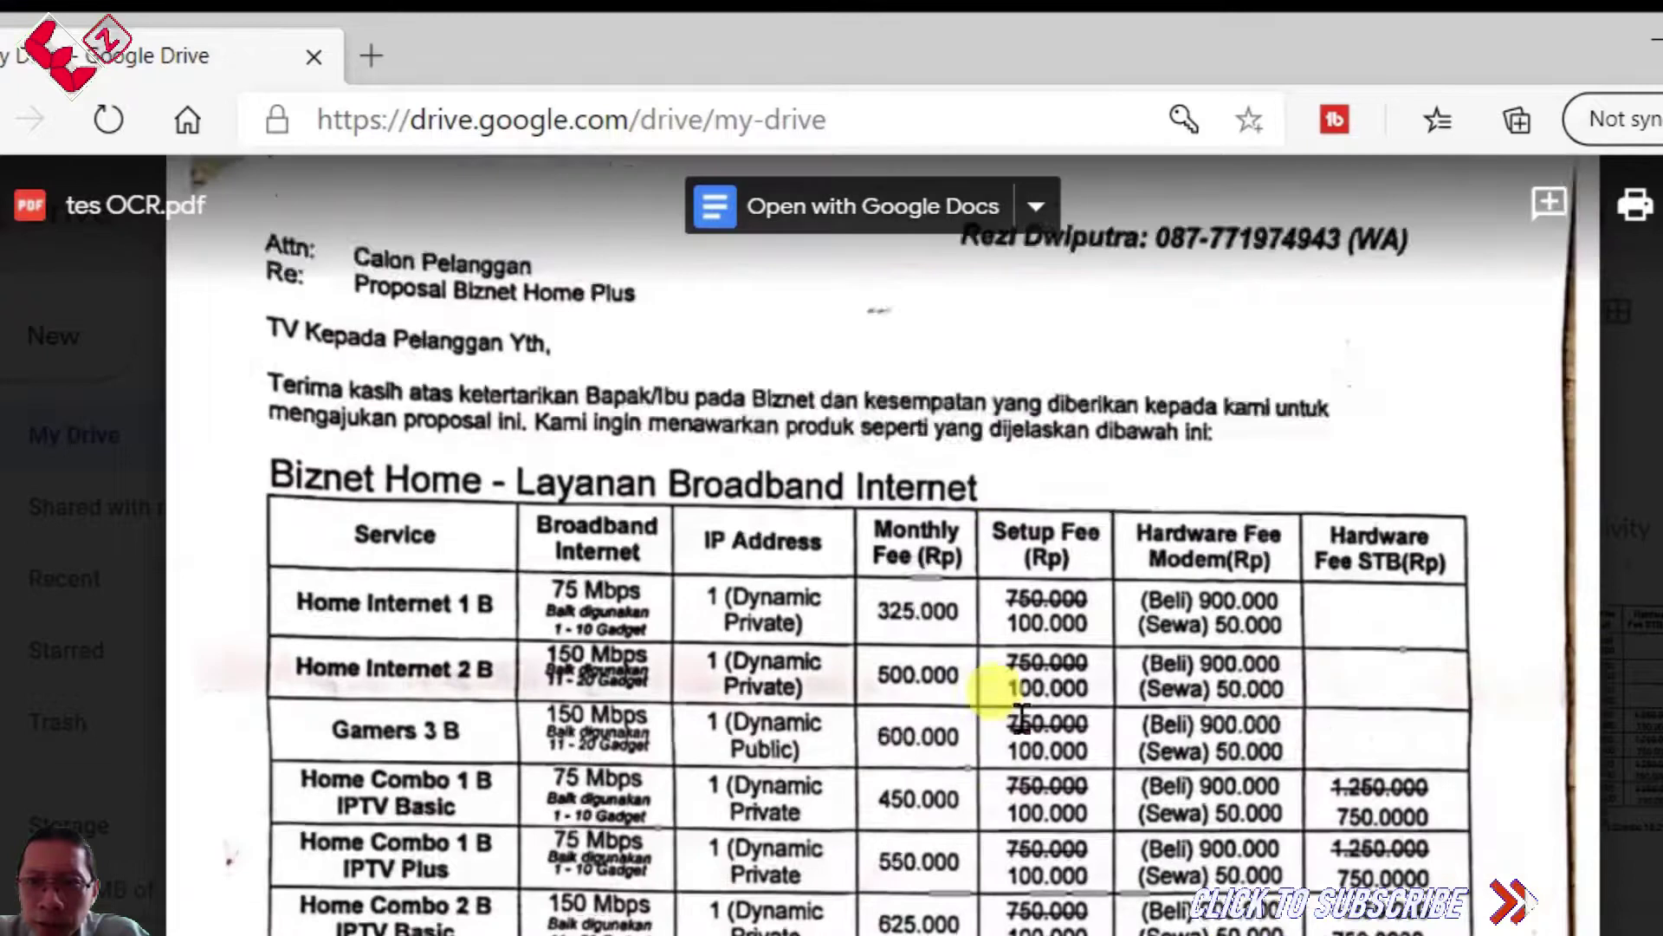
scroll(1016, 735, "down", 3)
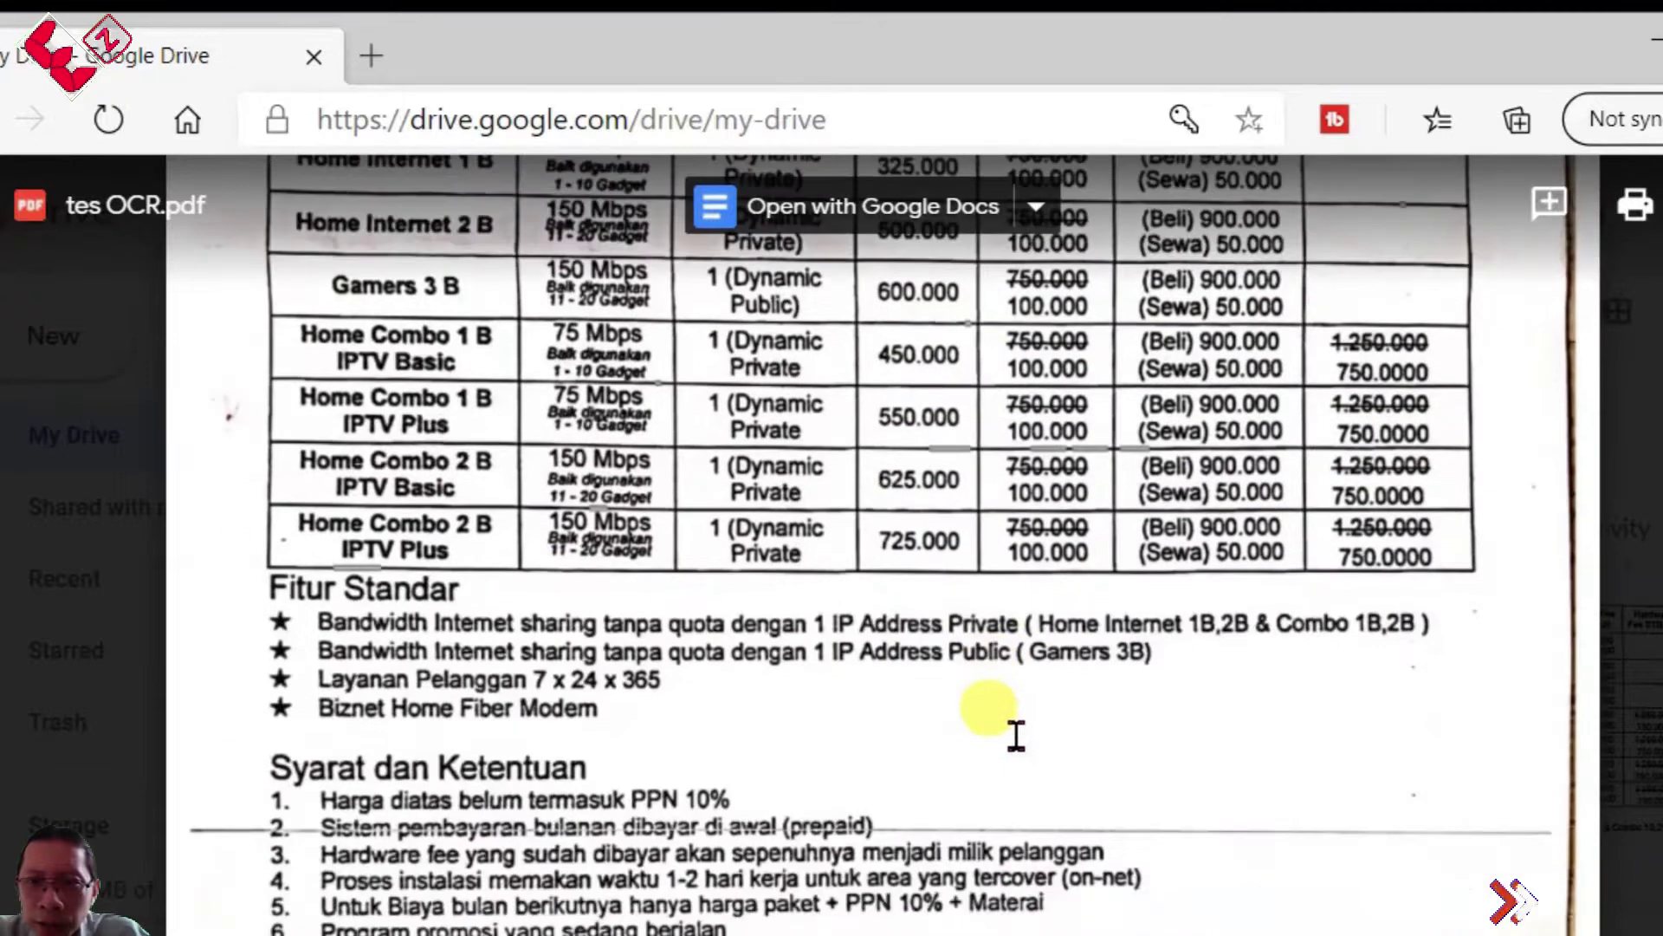
scroll(1016, 734, "up", 3)
scroll(1010, 731, "down", 4)
scroll(1010, 731, "up", 4)
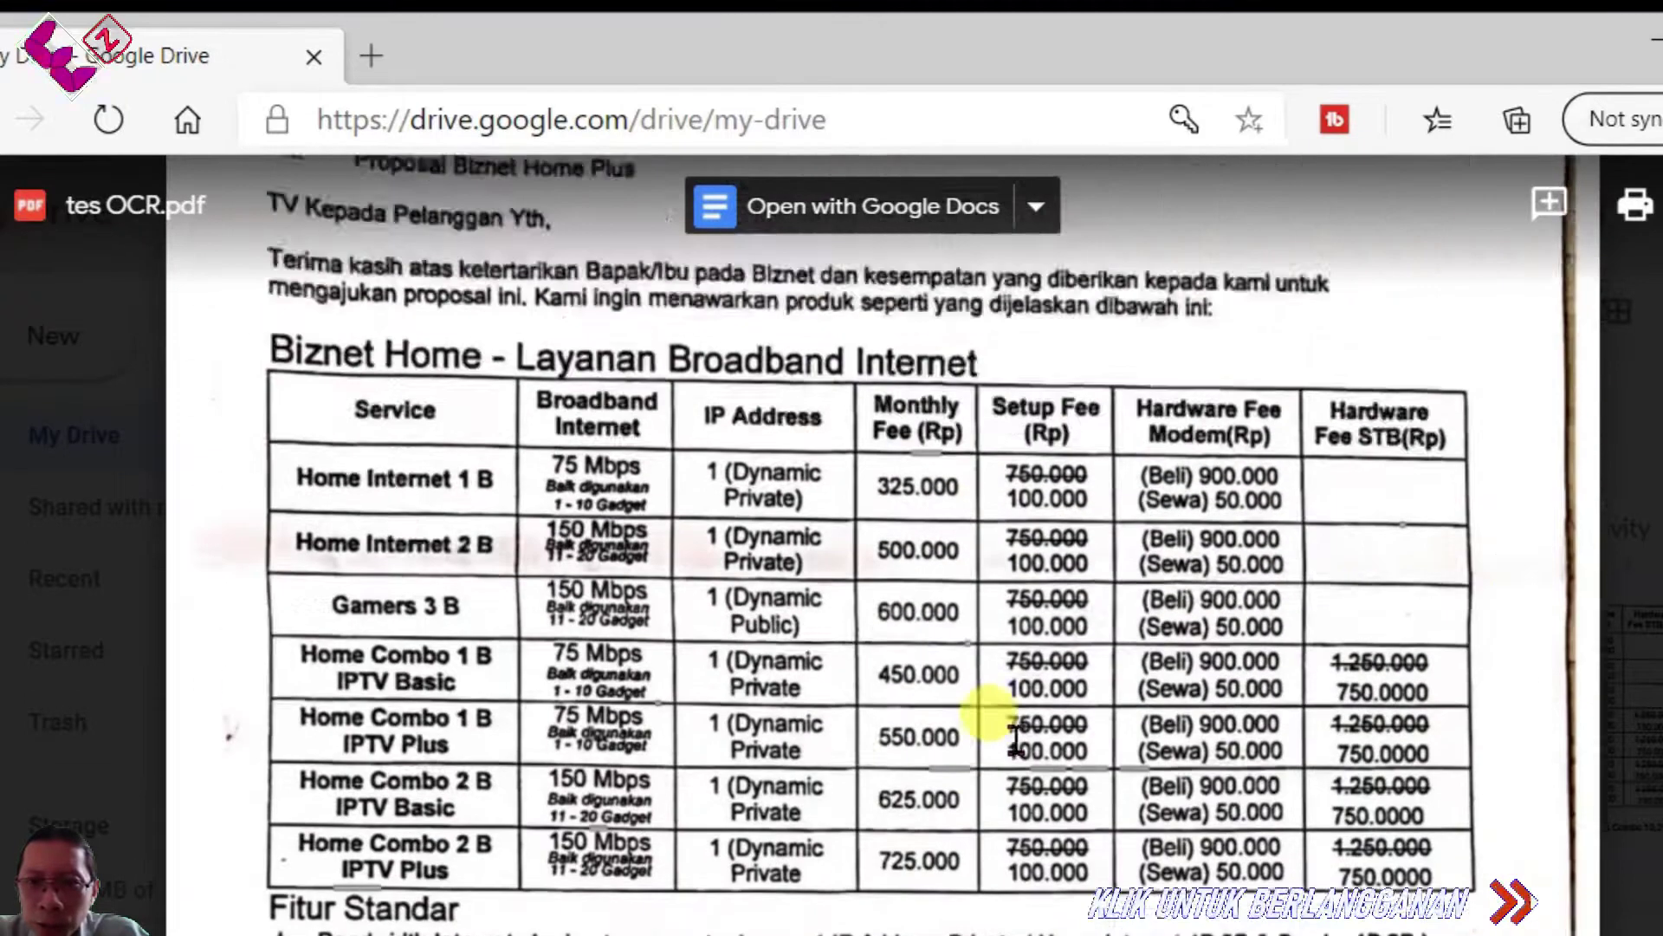
scroll(1015, 735, "up", 3)
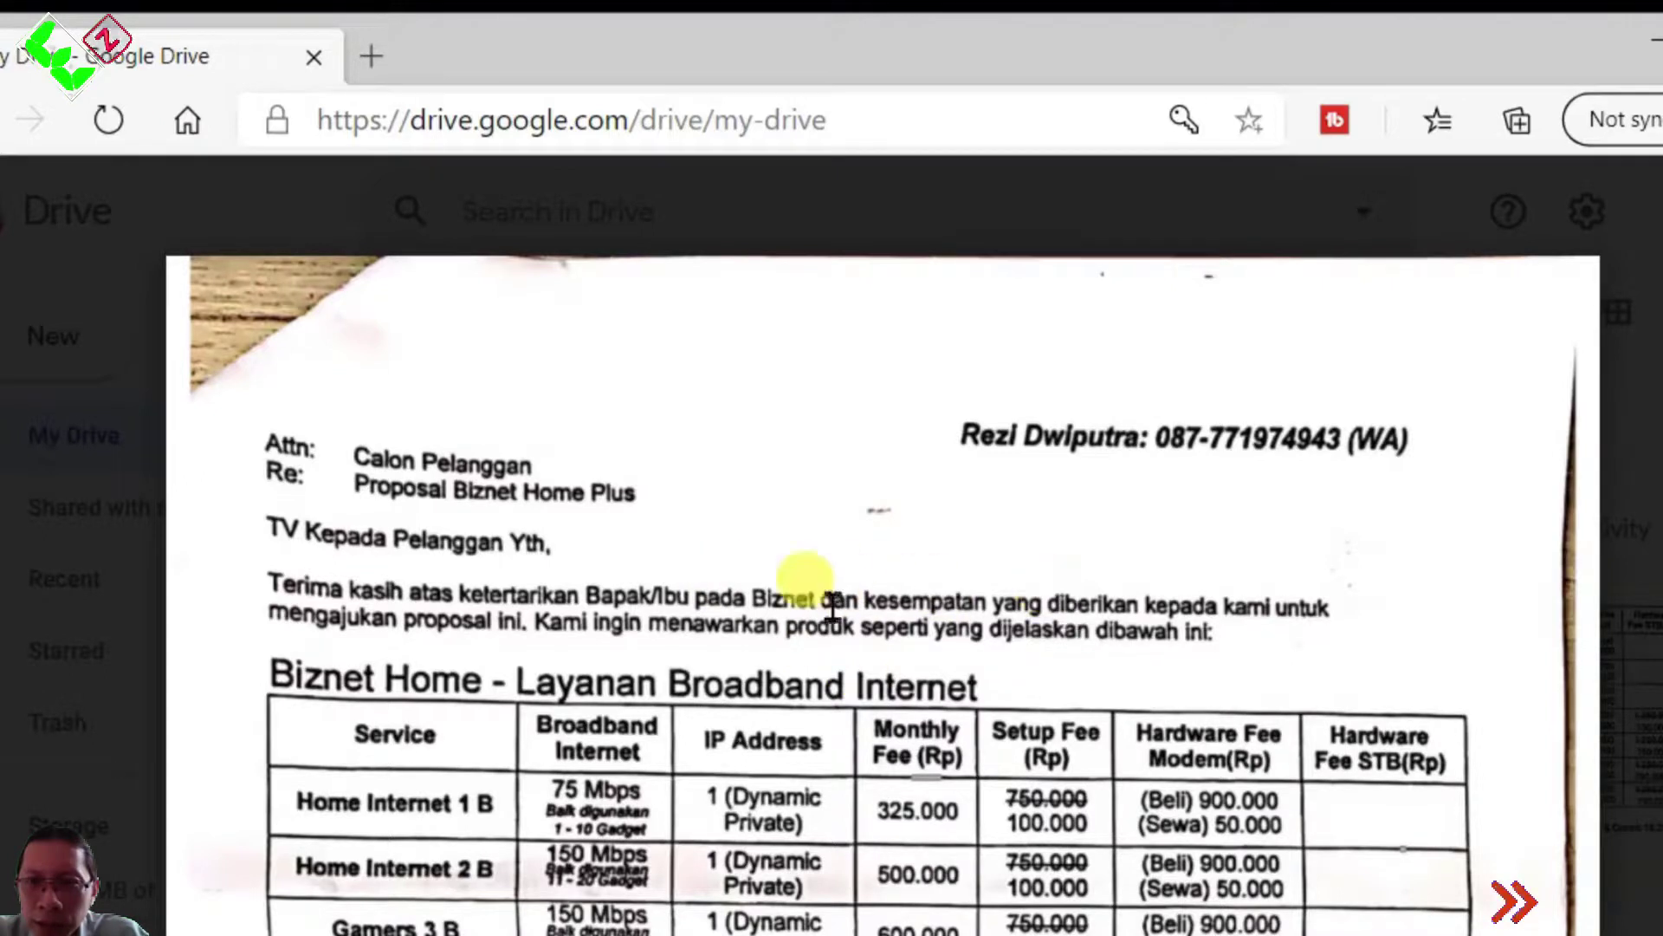
mouse_move(1003, 231)
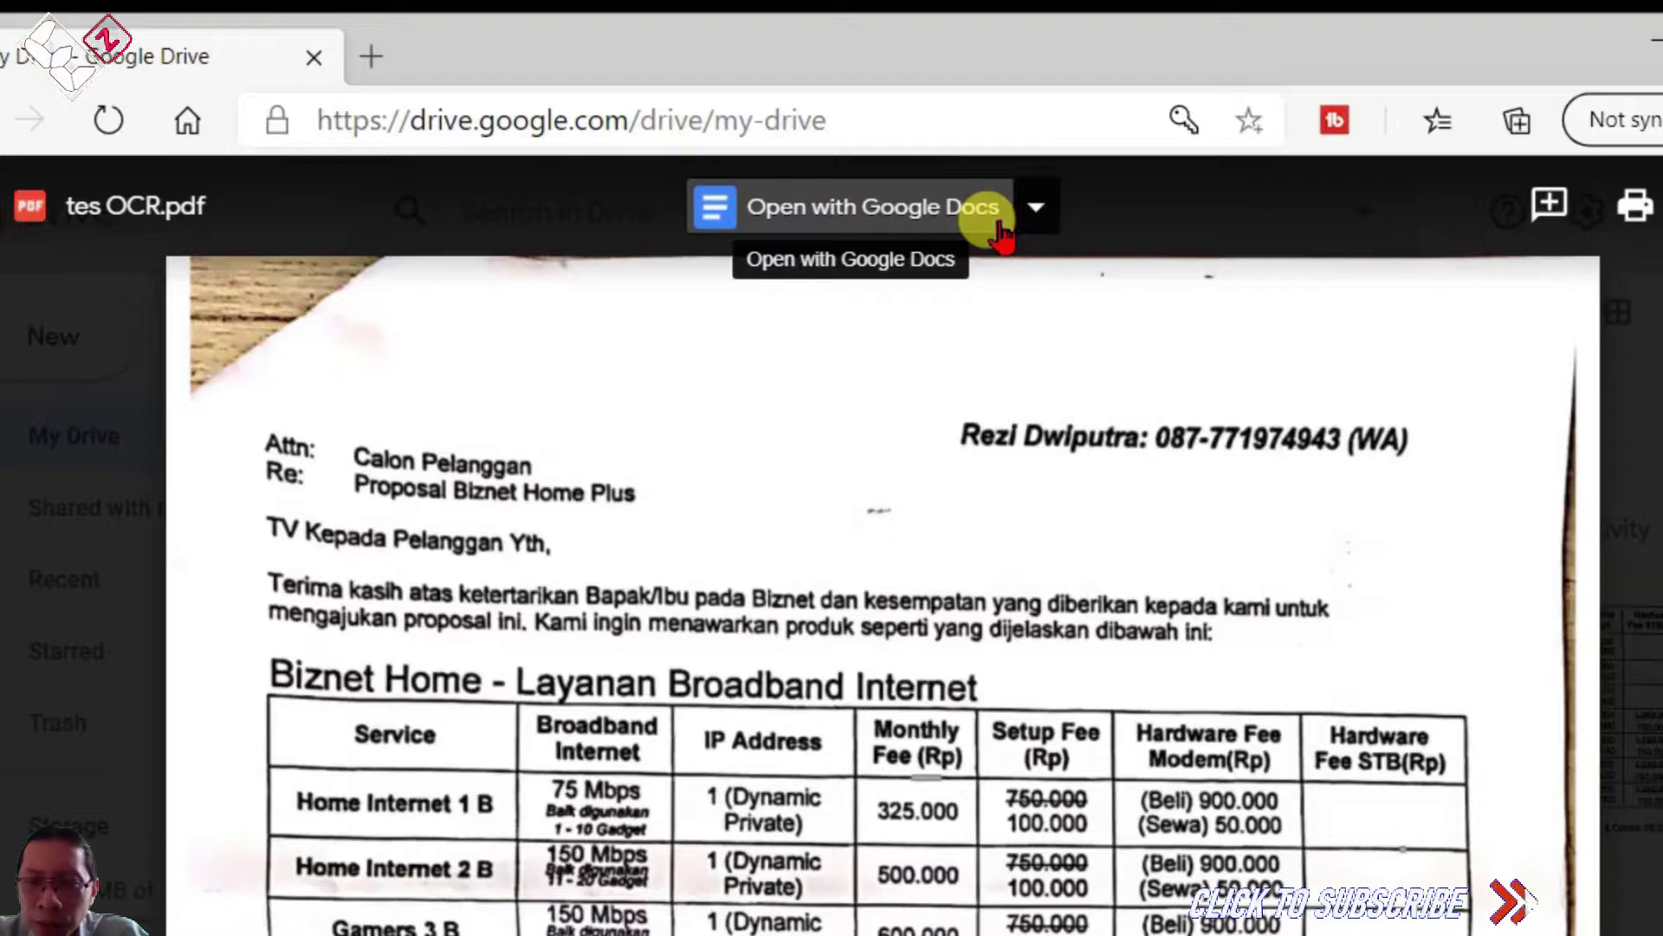
left_click(955, 210)
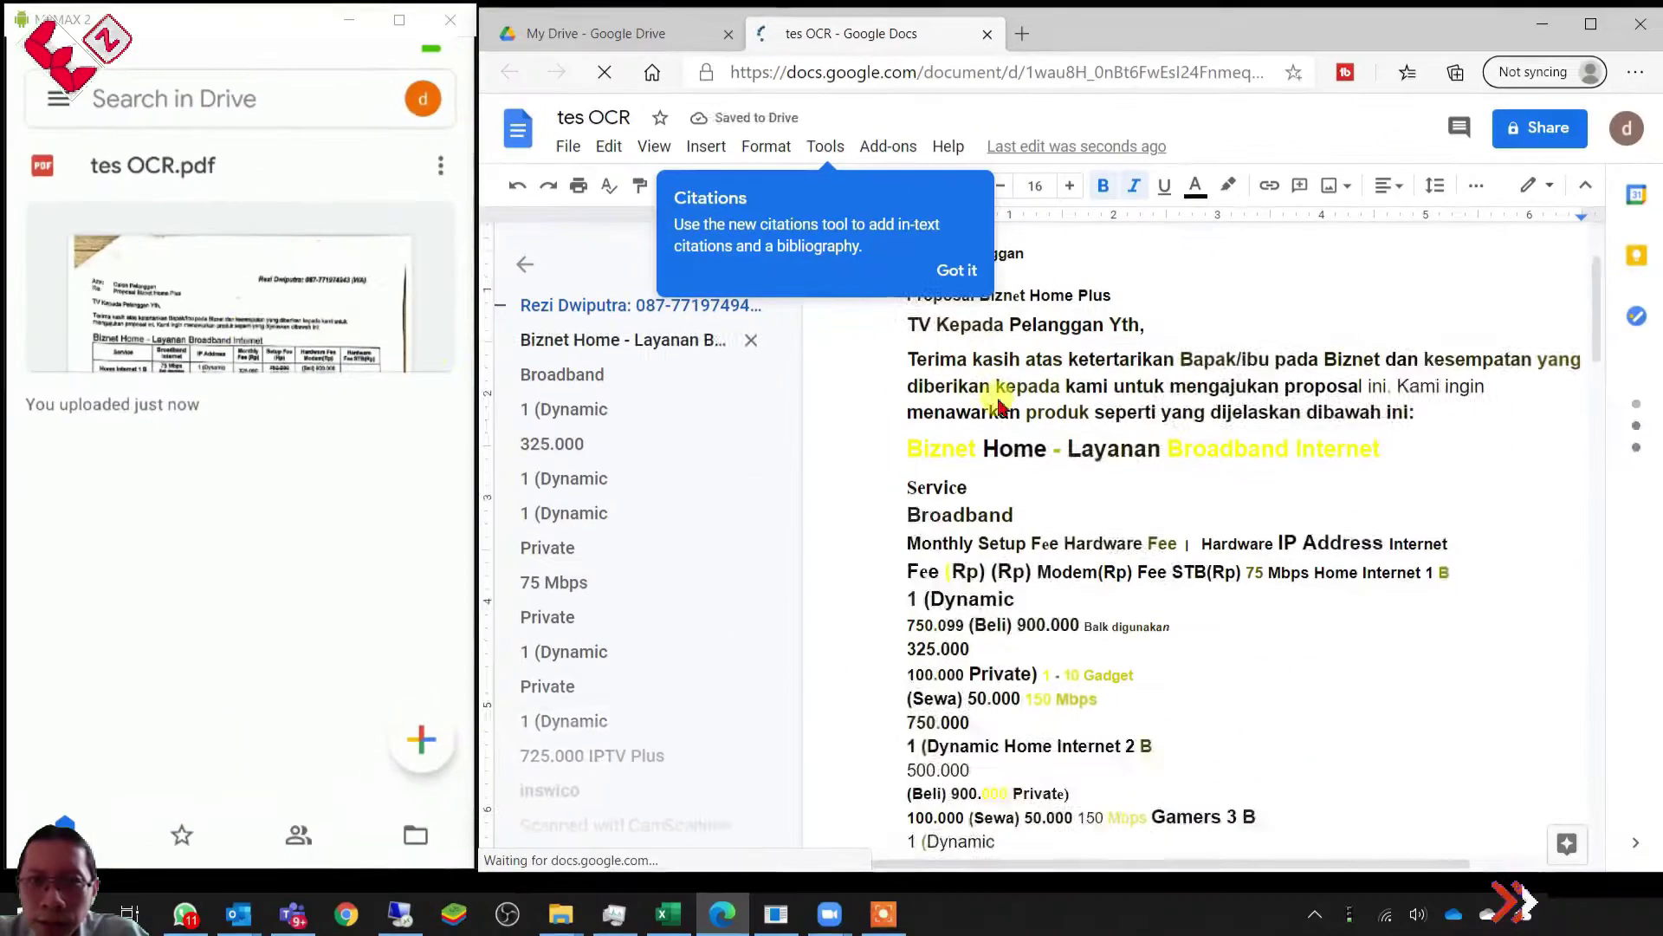
Open tes OCR.pdf in the phone's Drive app and dismiss its comments tip and the Citations tip in Google Docs
left_click(247, 338)
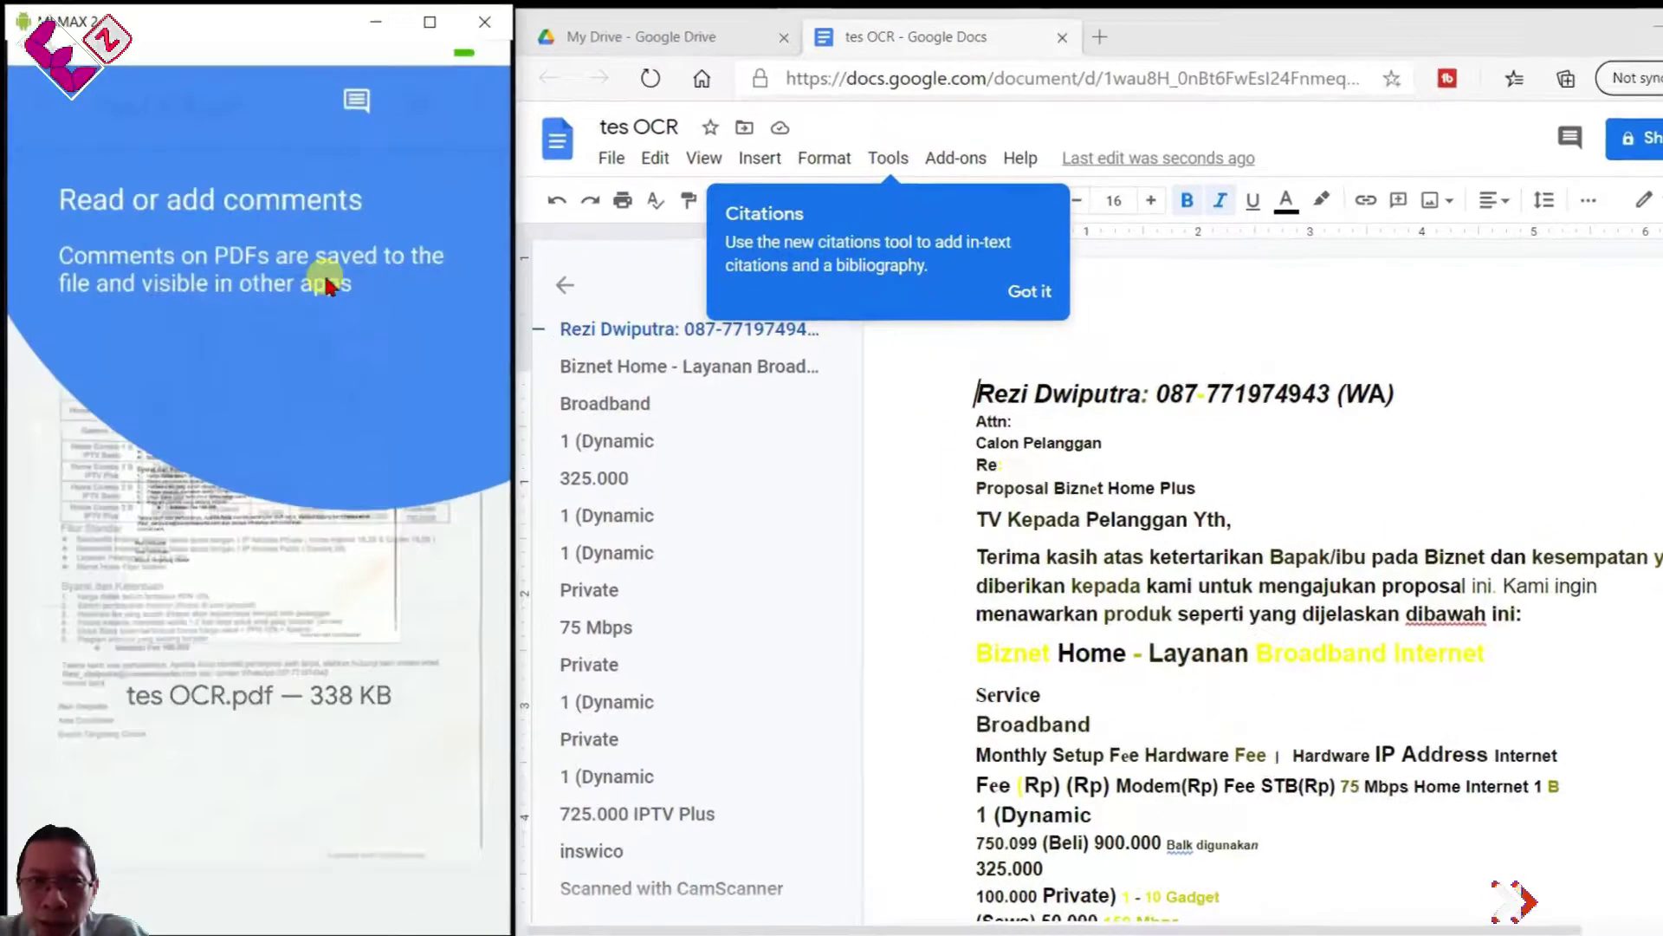
left_click(327, 286)
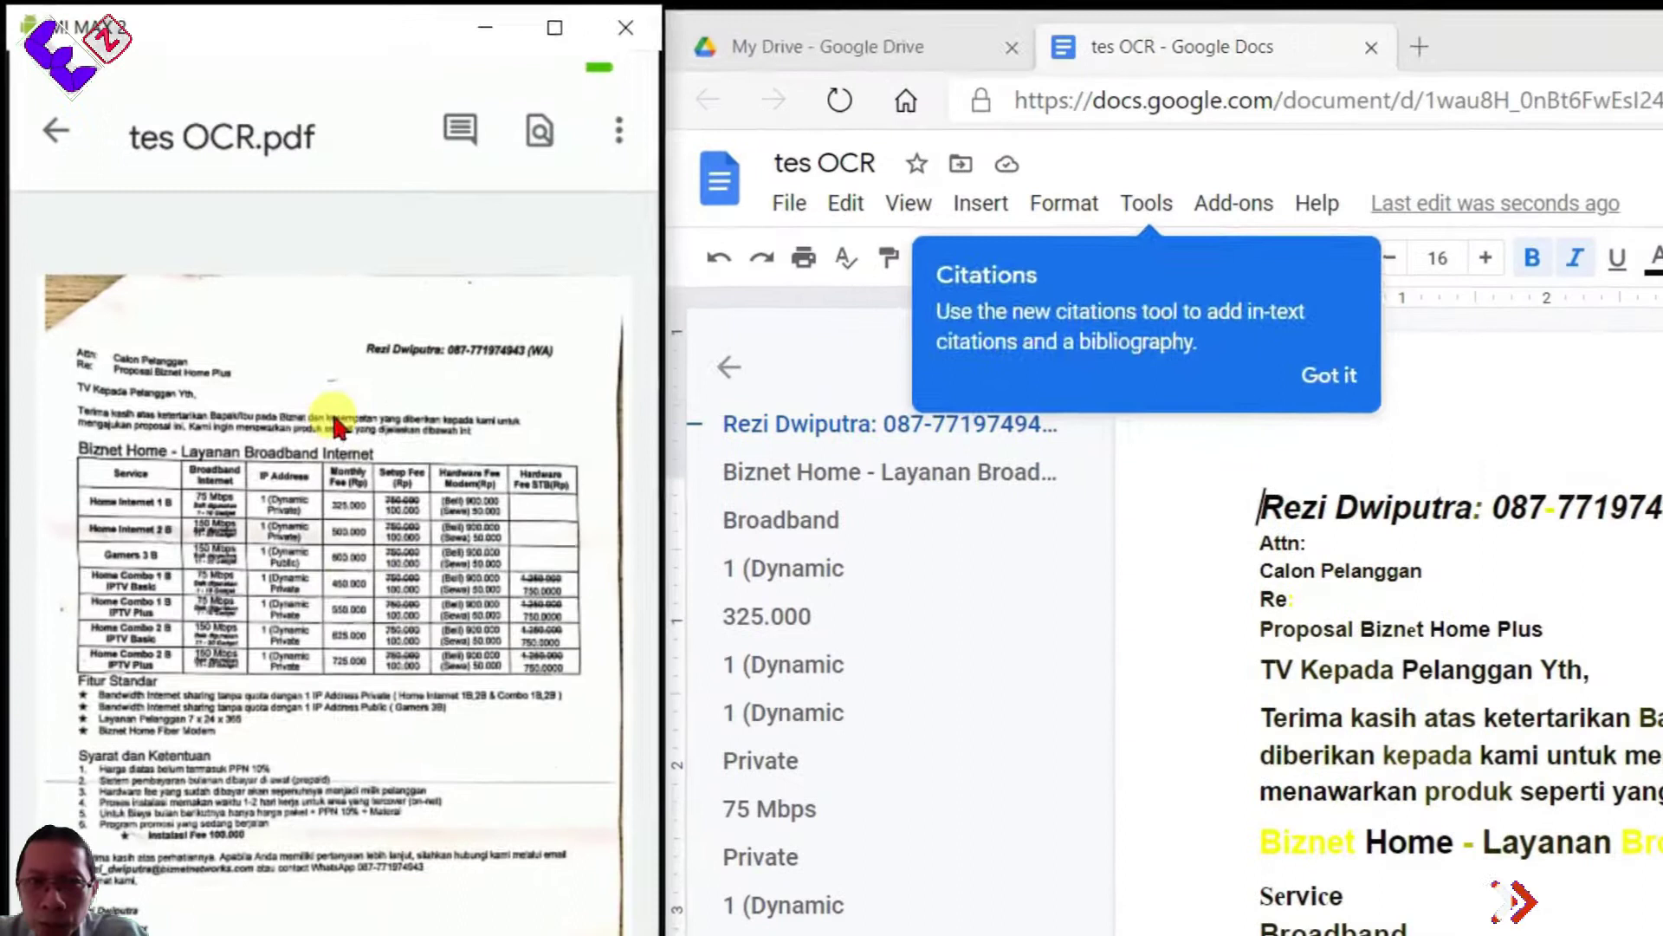
left_click(1350, 379)
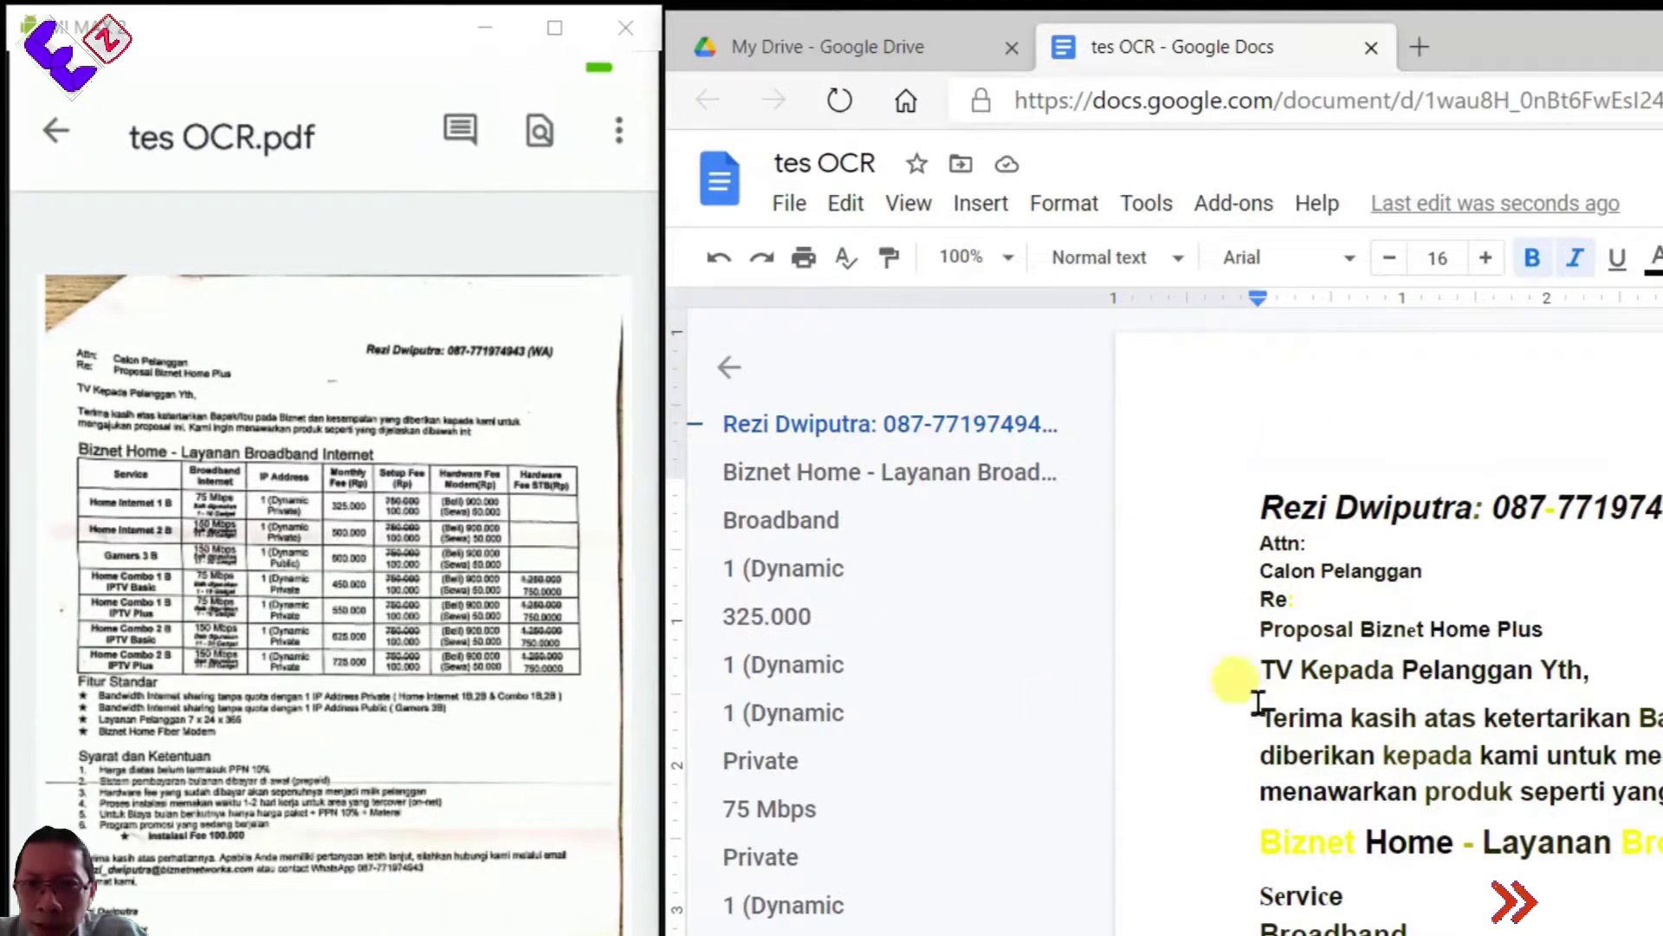
Copy the words "Terima kasih atas ketertarikan" from the converted tes OCR document
left_click_drag(1265, 718, 1450, 731)
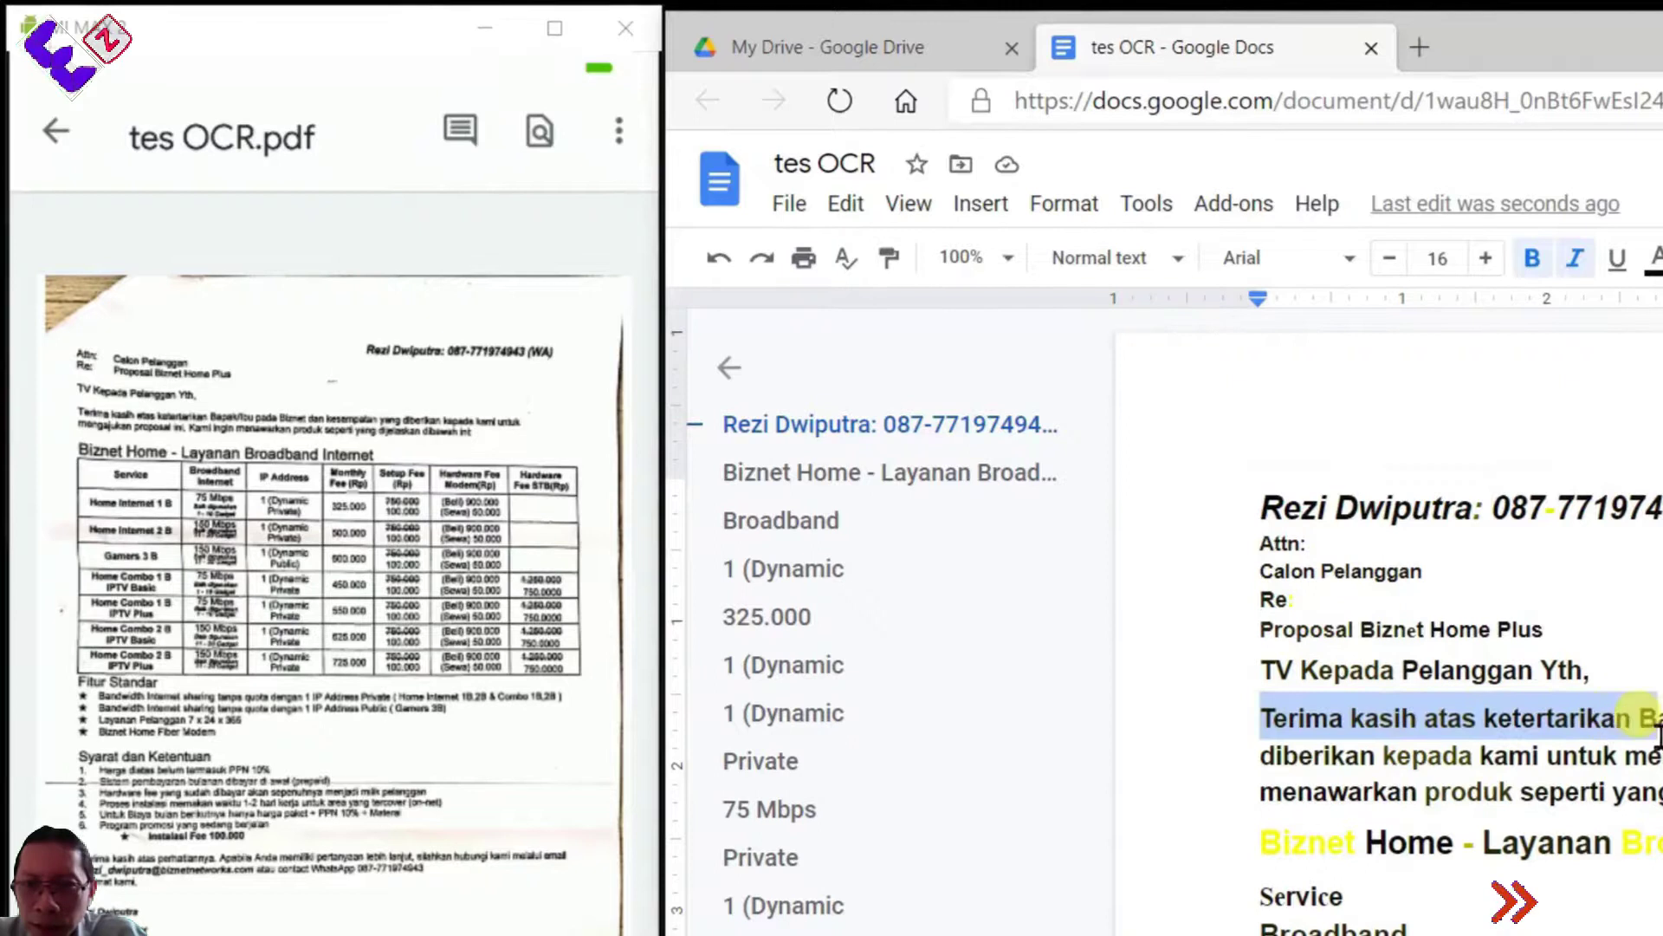
right_click(1522, 719)
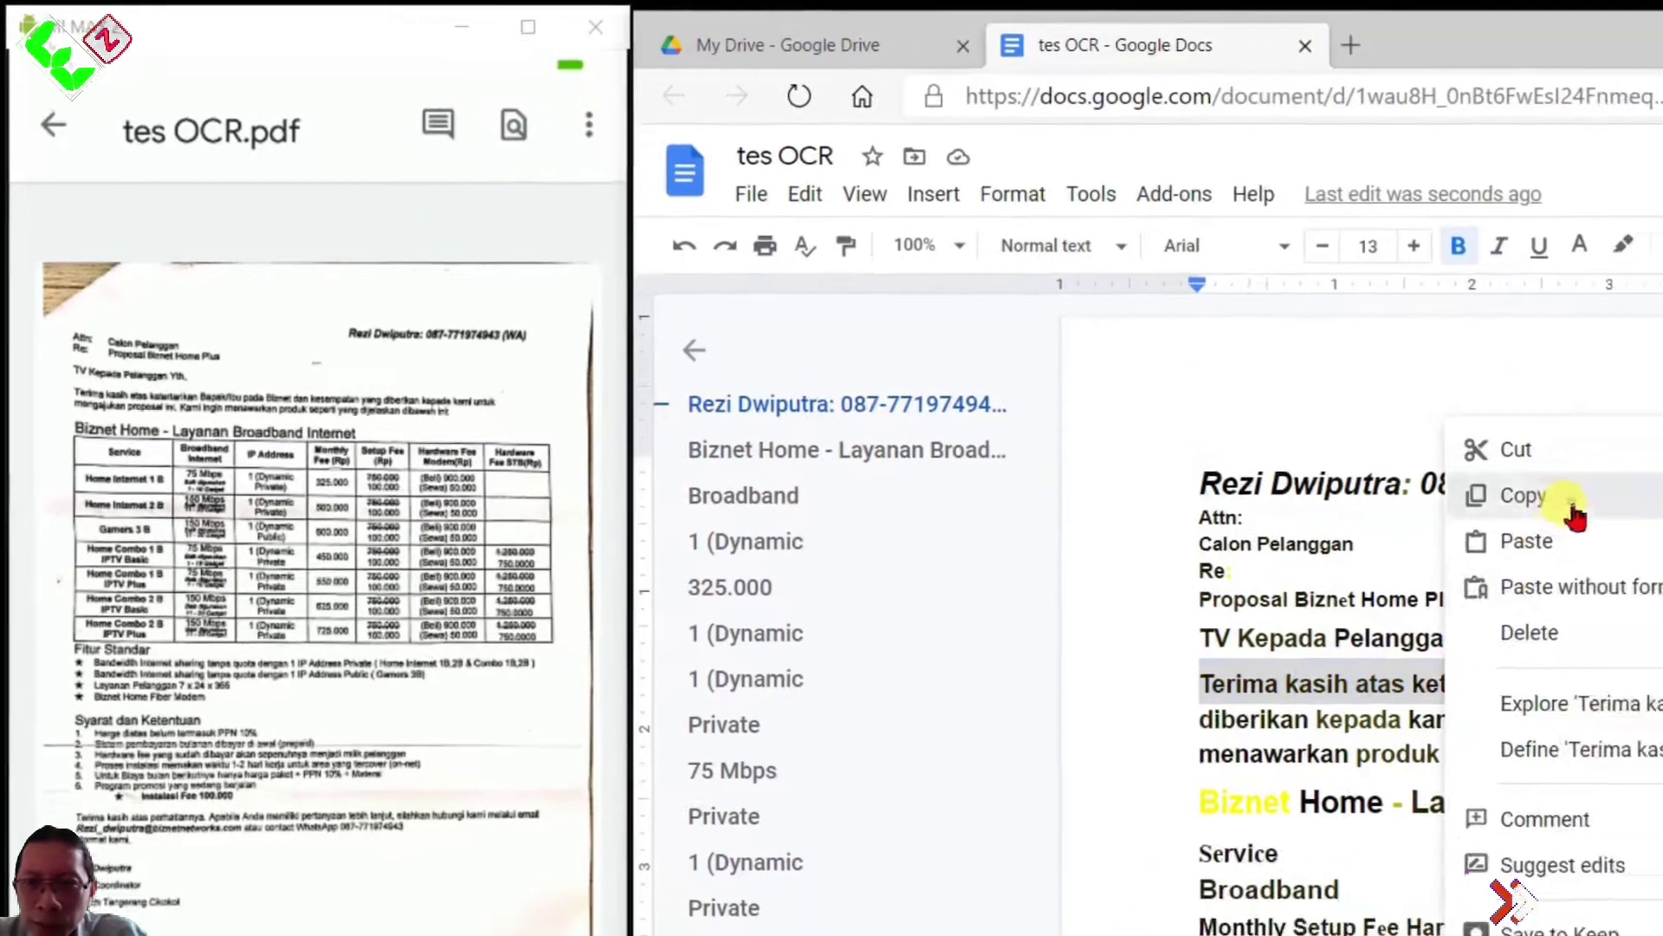
left_click(1594, 520)
Start Word, create a blank document and paste the copied text "Terima kasih atas ketertarikan" into it
key("super")
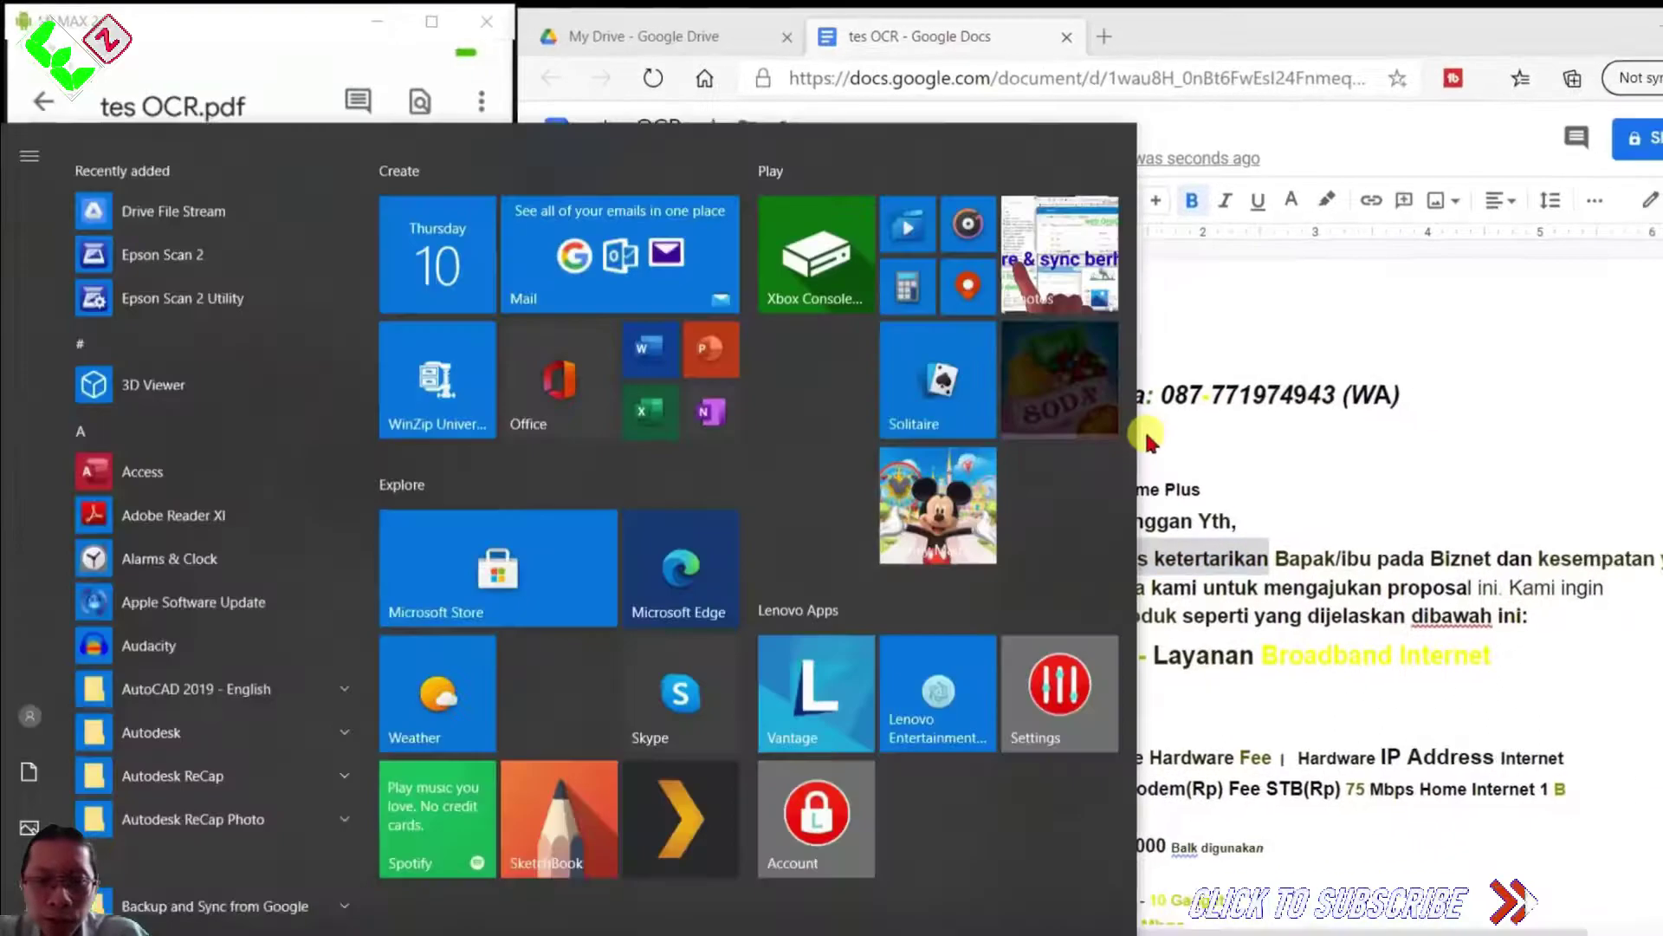
type("word")
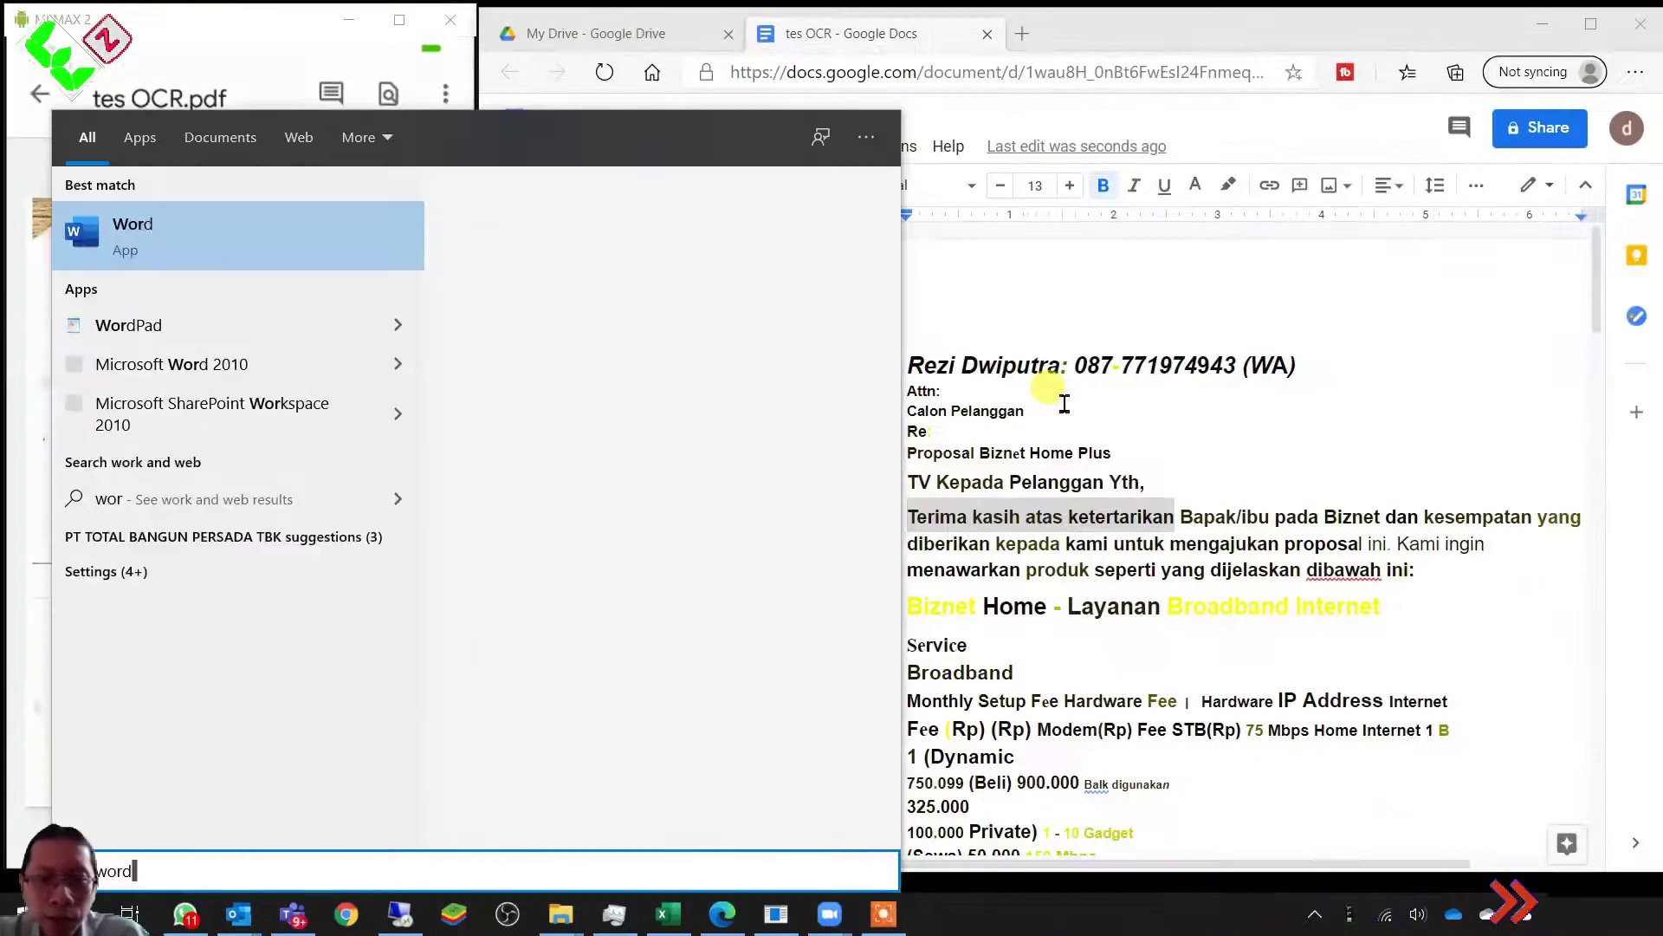
key("Return")
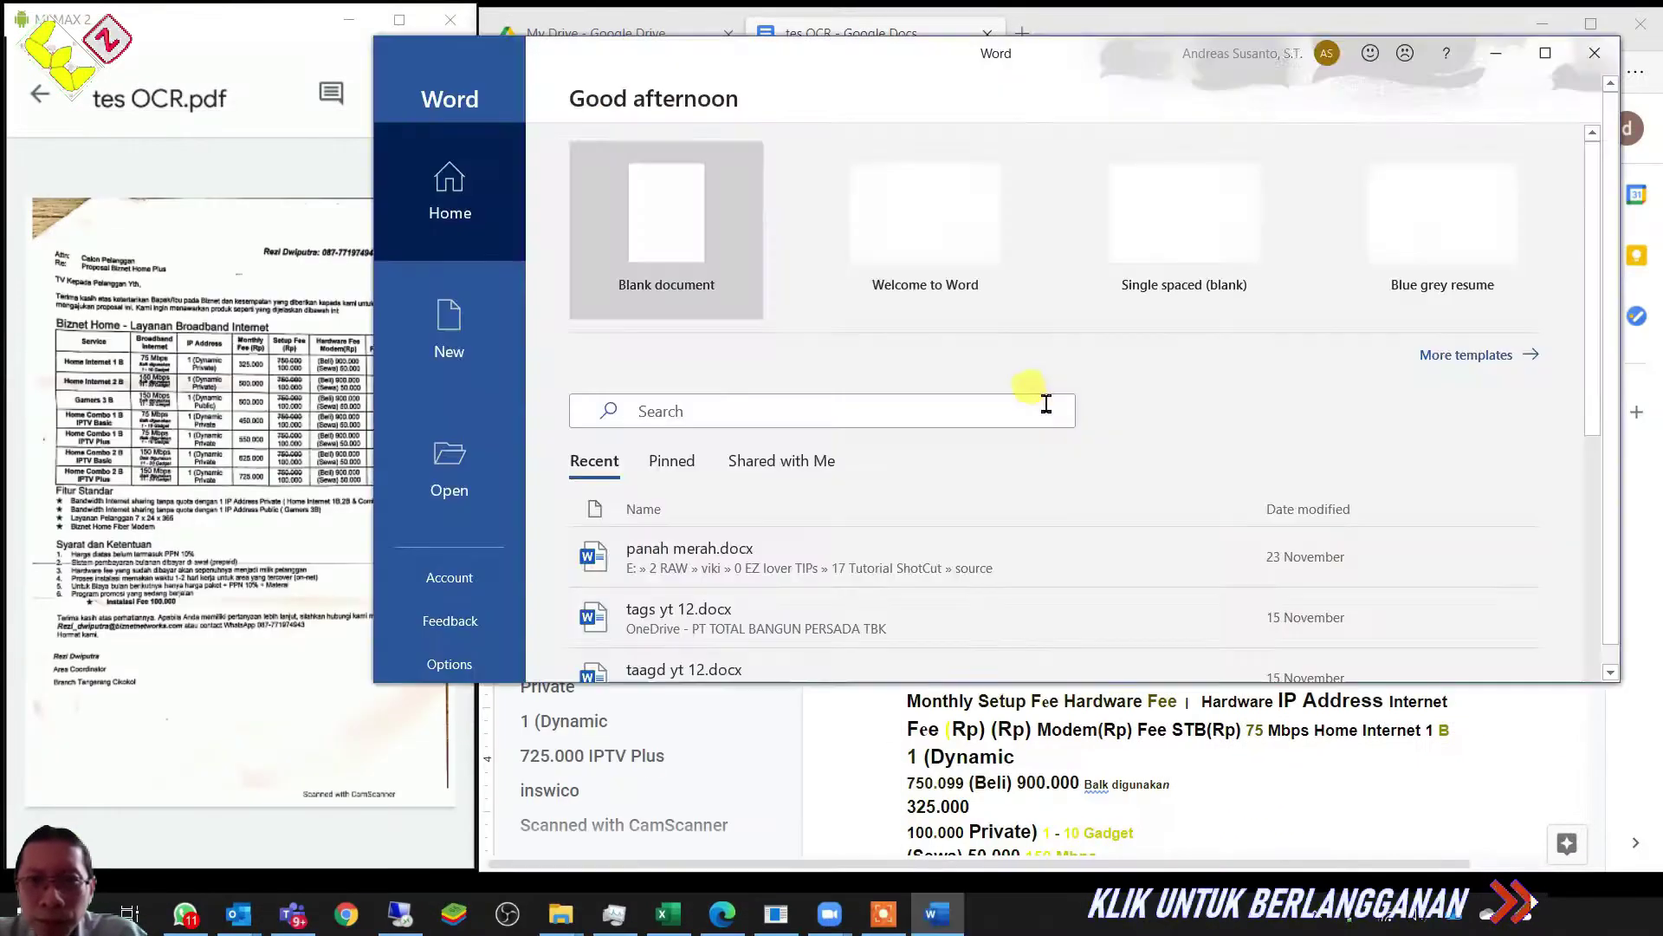
left_click(448, 328)
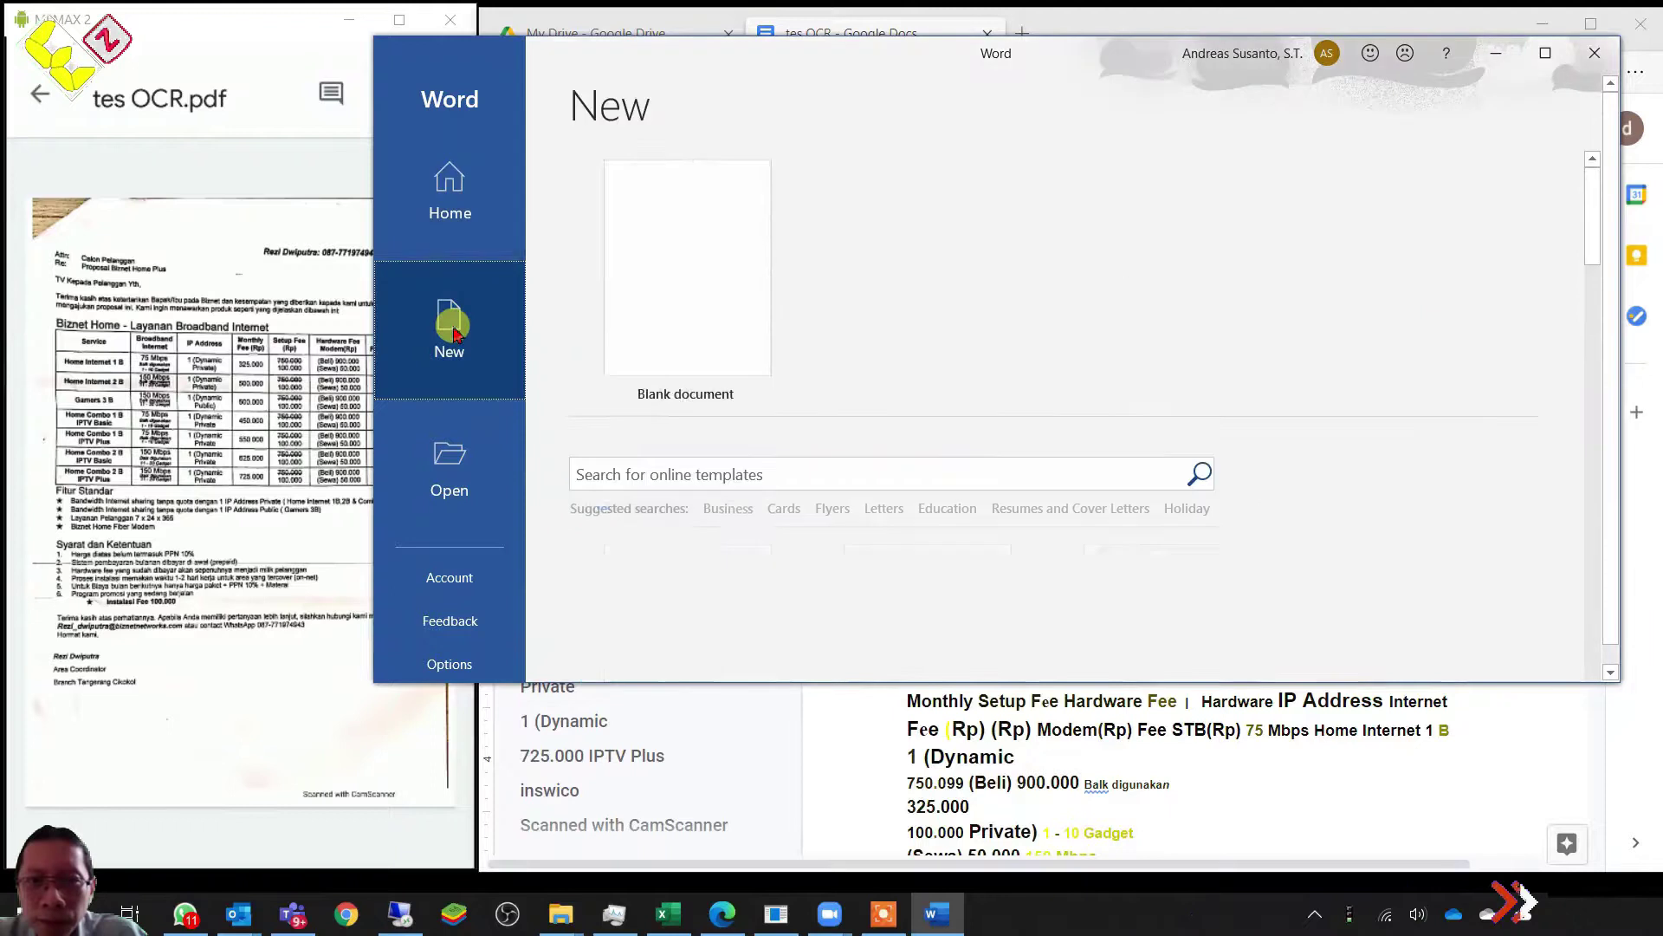
left_click(698, 286)
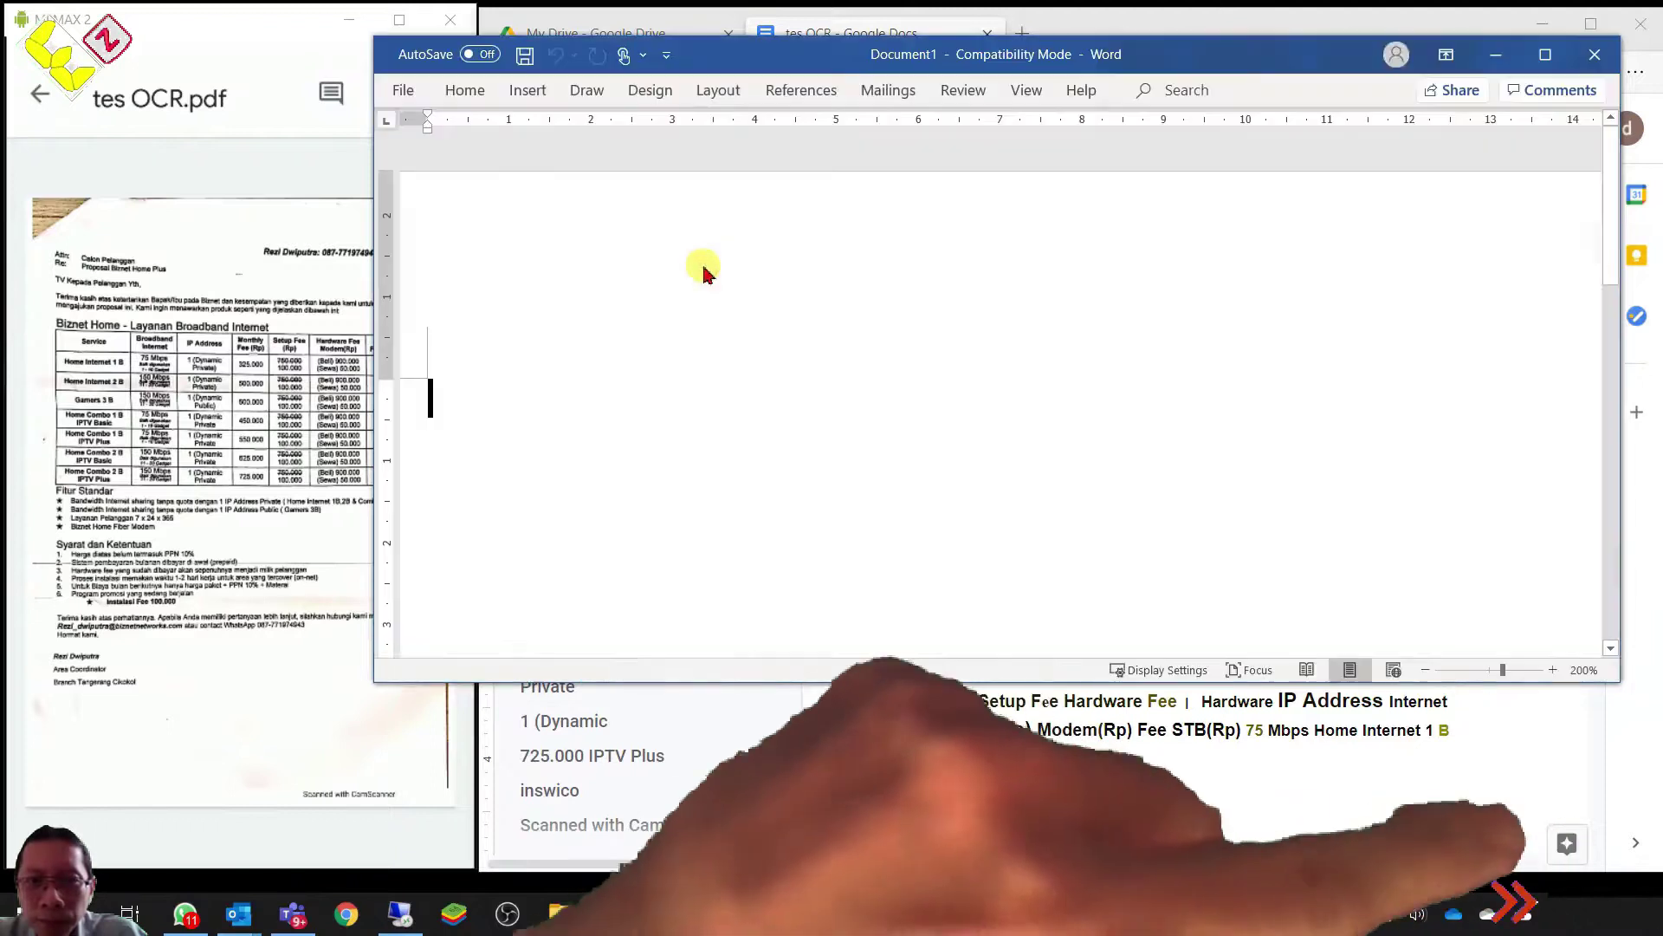
type("Terima kasih atas ketertarikan")
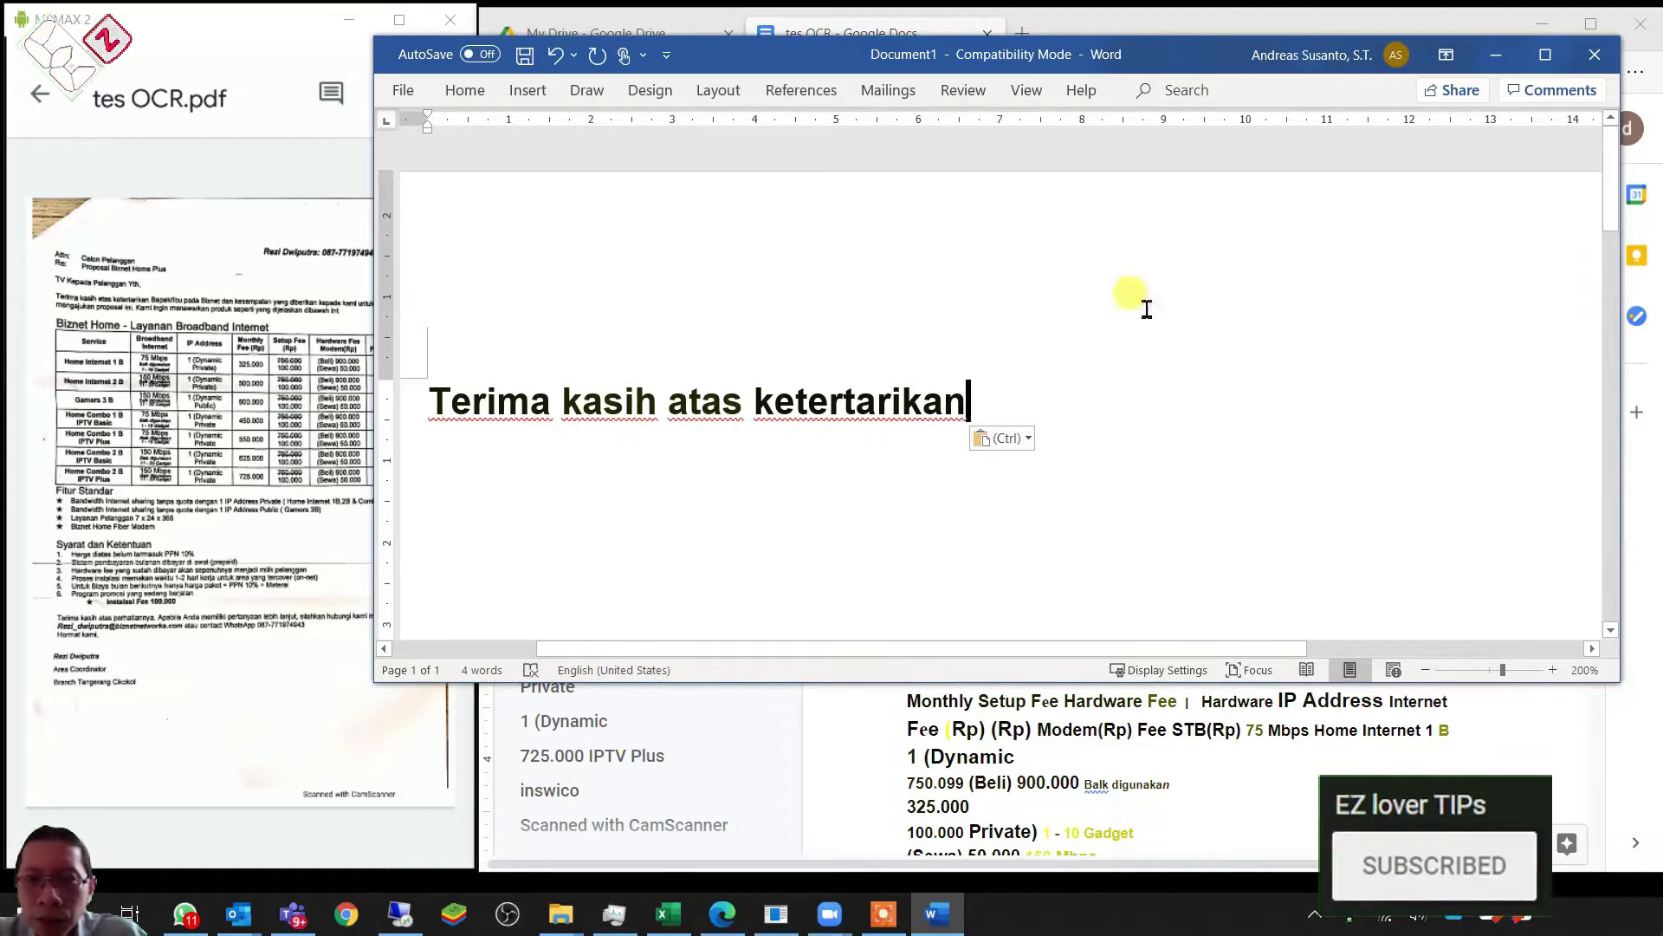
Return to the converted tes OCR document in Google Docs and examine the text recognised from the price table
left_click(1240, 785)
scroll(1239, 785, "down", 5)
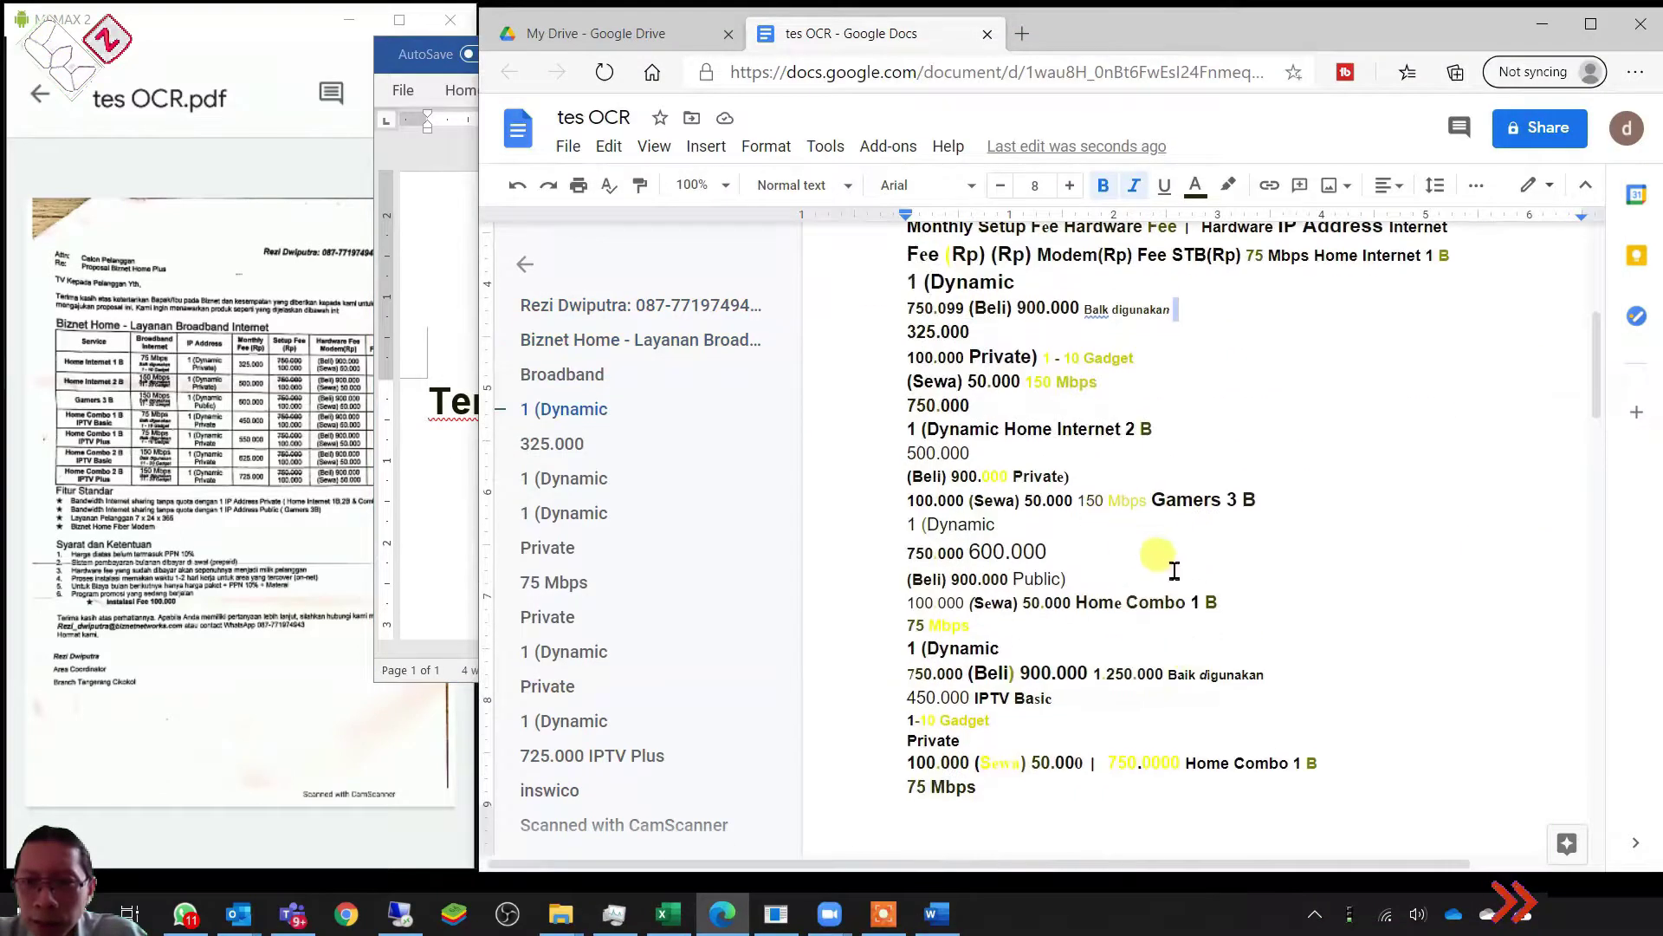
Examine the rest of the recognised text in the tes OCR document, from the price table to the closing signature
scroll(1174, 570, "down", 2)
scroll(1183, 607, "down", 7)
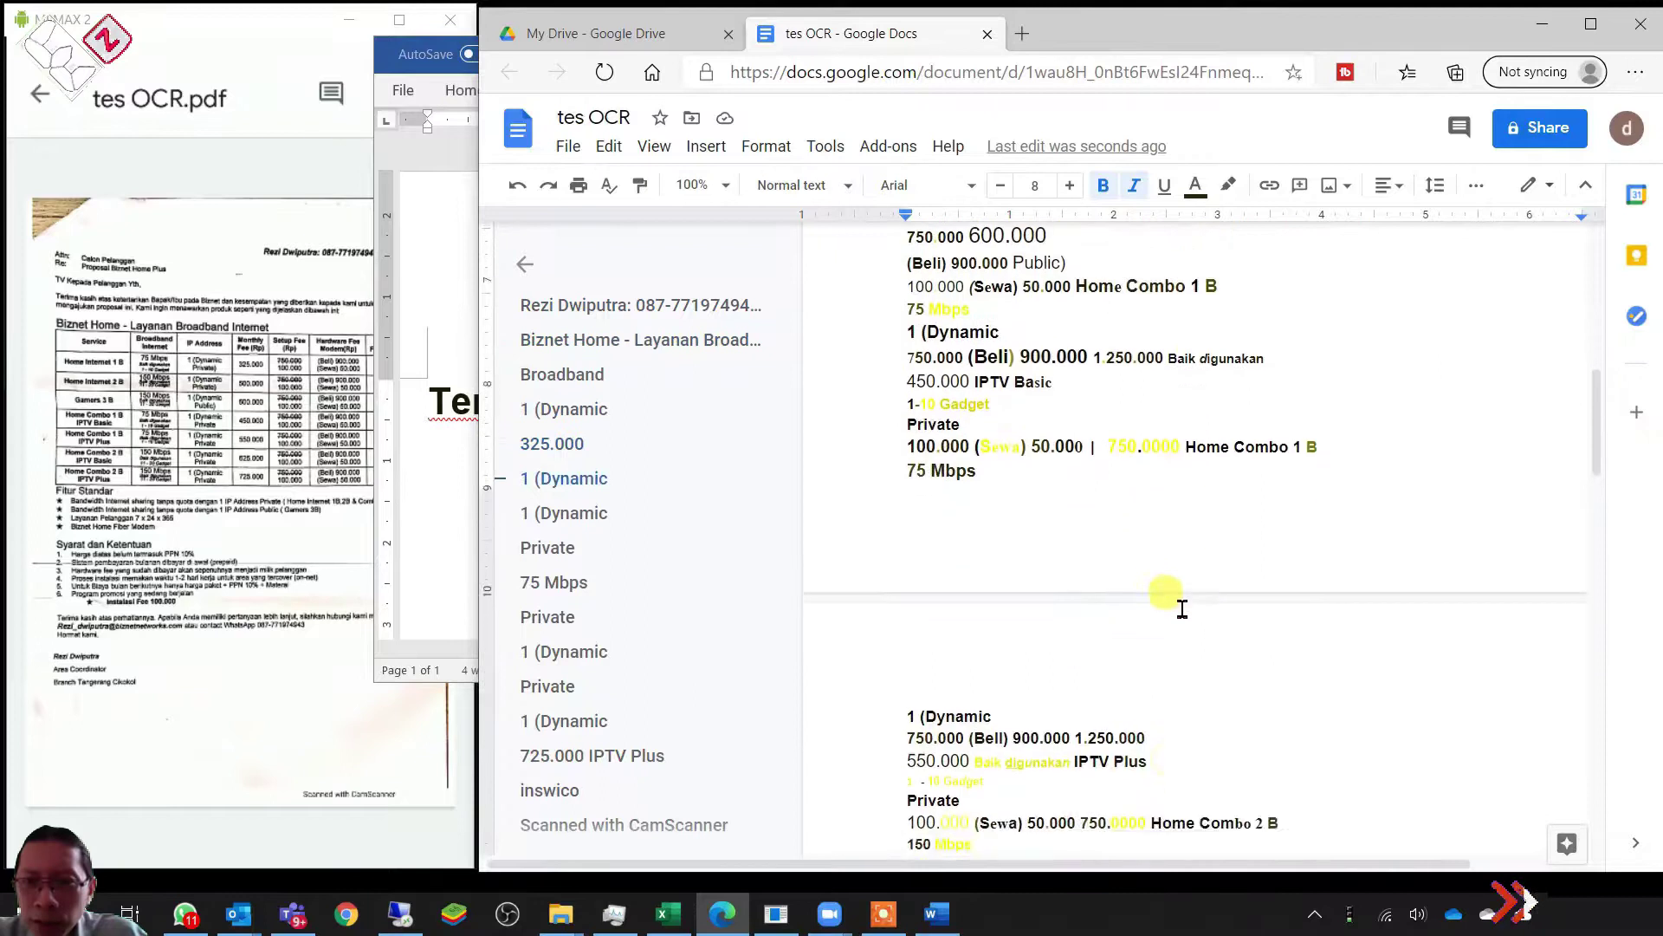
scroll(1183, 622, "down", 1)
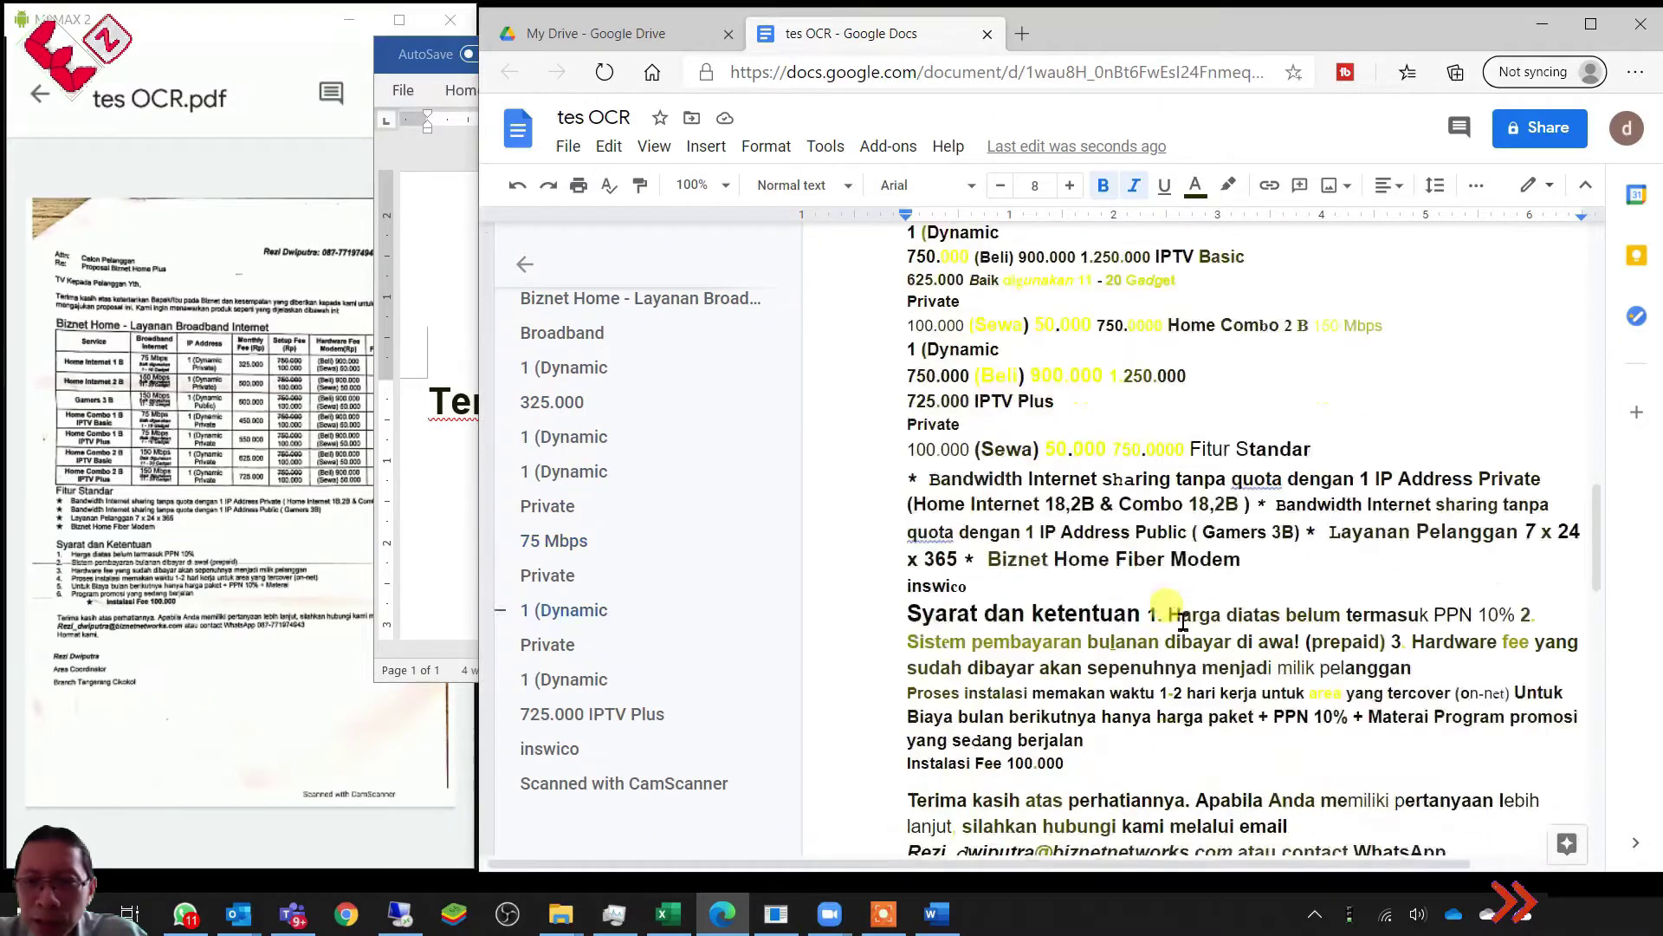
scroll(1183, 622, "down", 2)
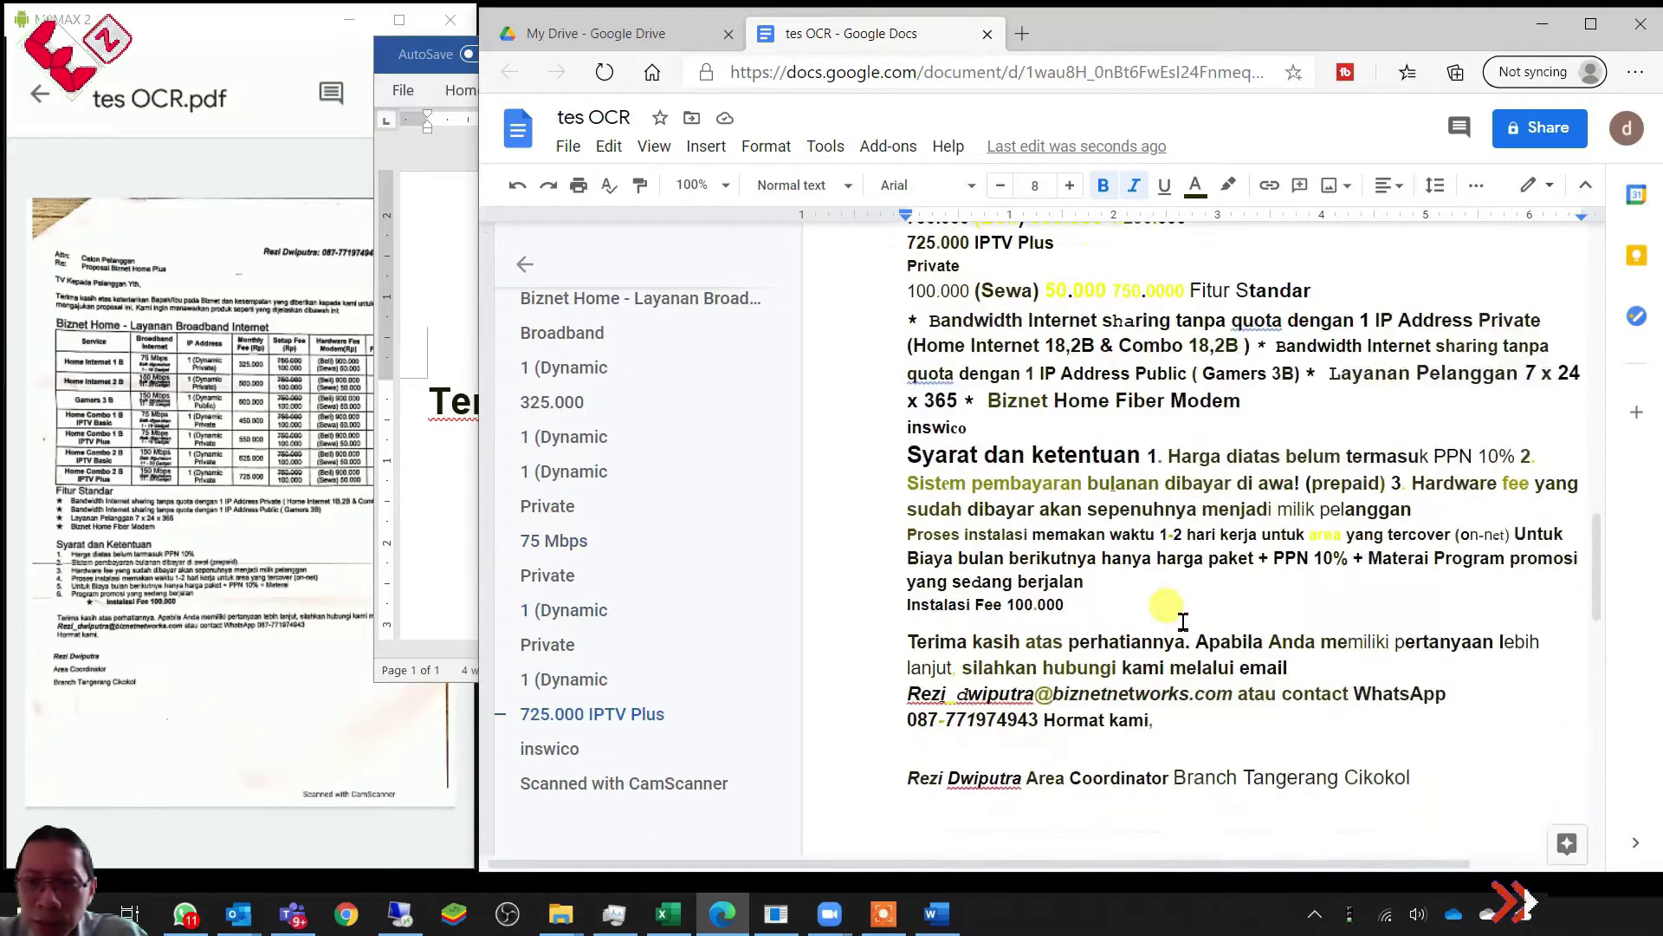
scroll(1182, 622, "down", 3)
scroll(1179, 615, "up", 12)
scroll(1165, 619, "down", 7)
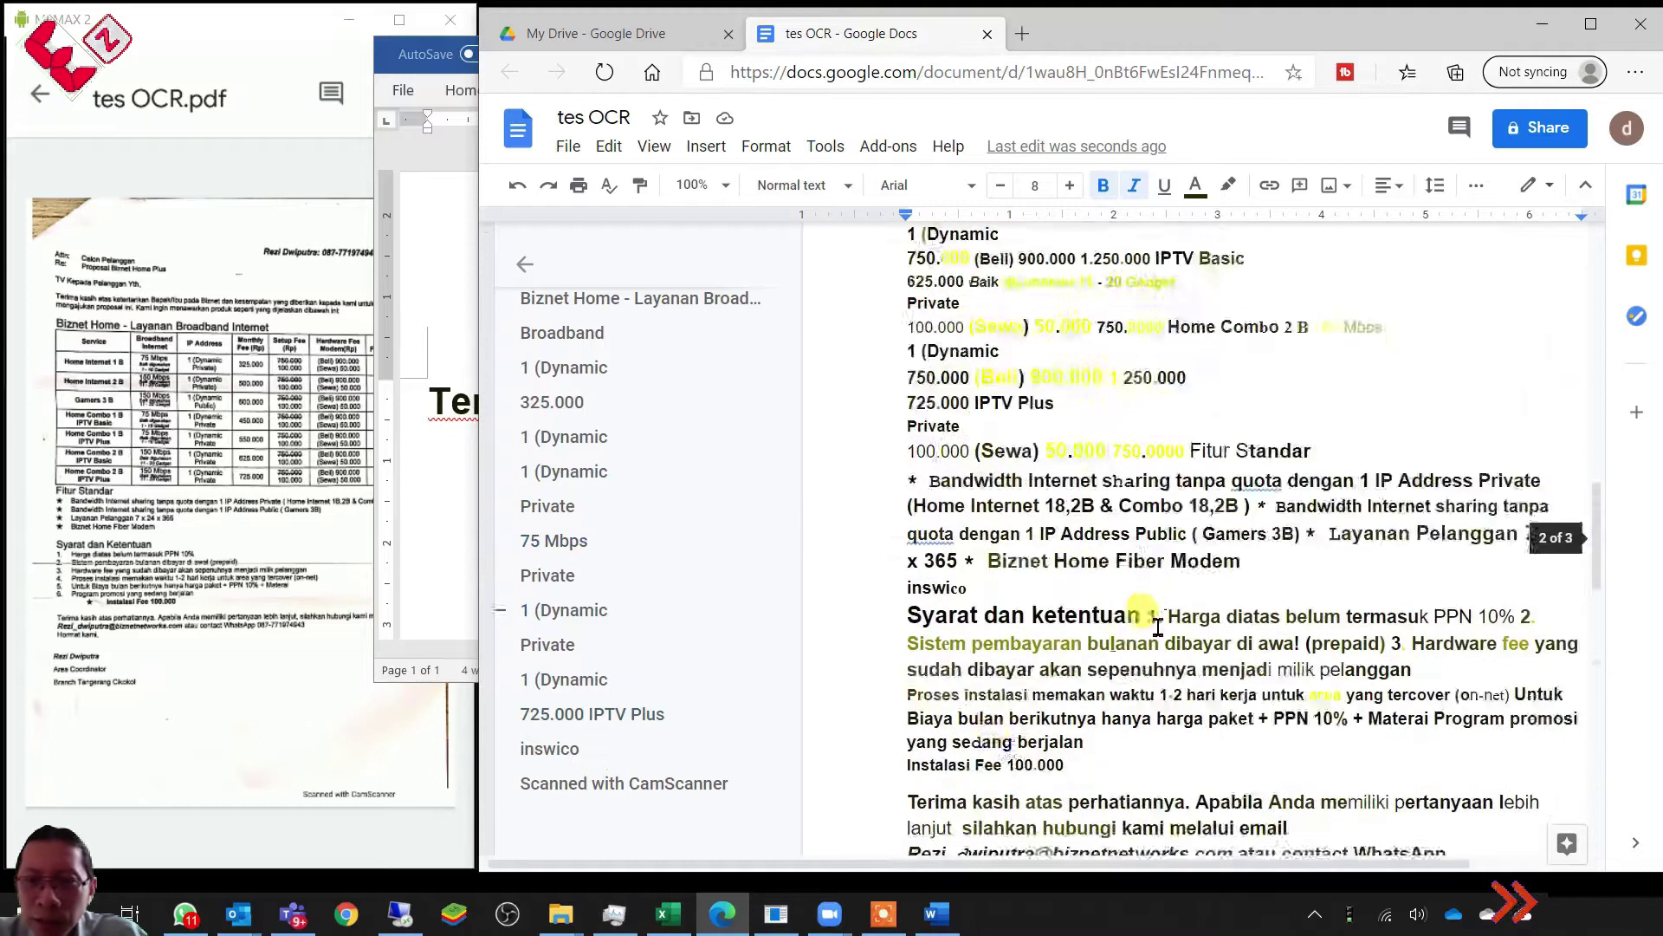
Copy the "Syarat dan ketentuan" text through "Proses instalasi memakan waktu 1-2" from the converted tes OCR document
scroll(1159, 625, "down", 2)
triple_click(1161, 512)
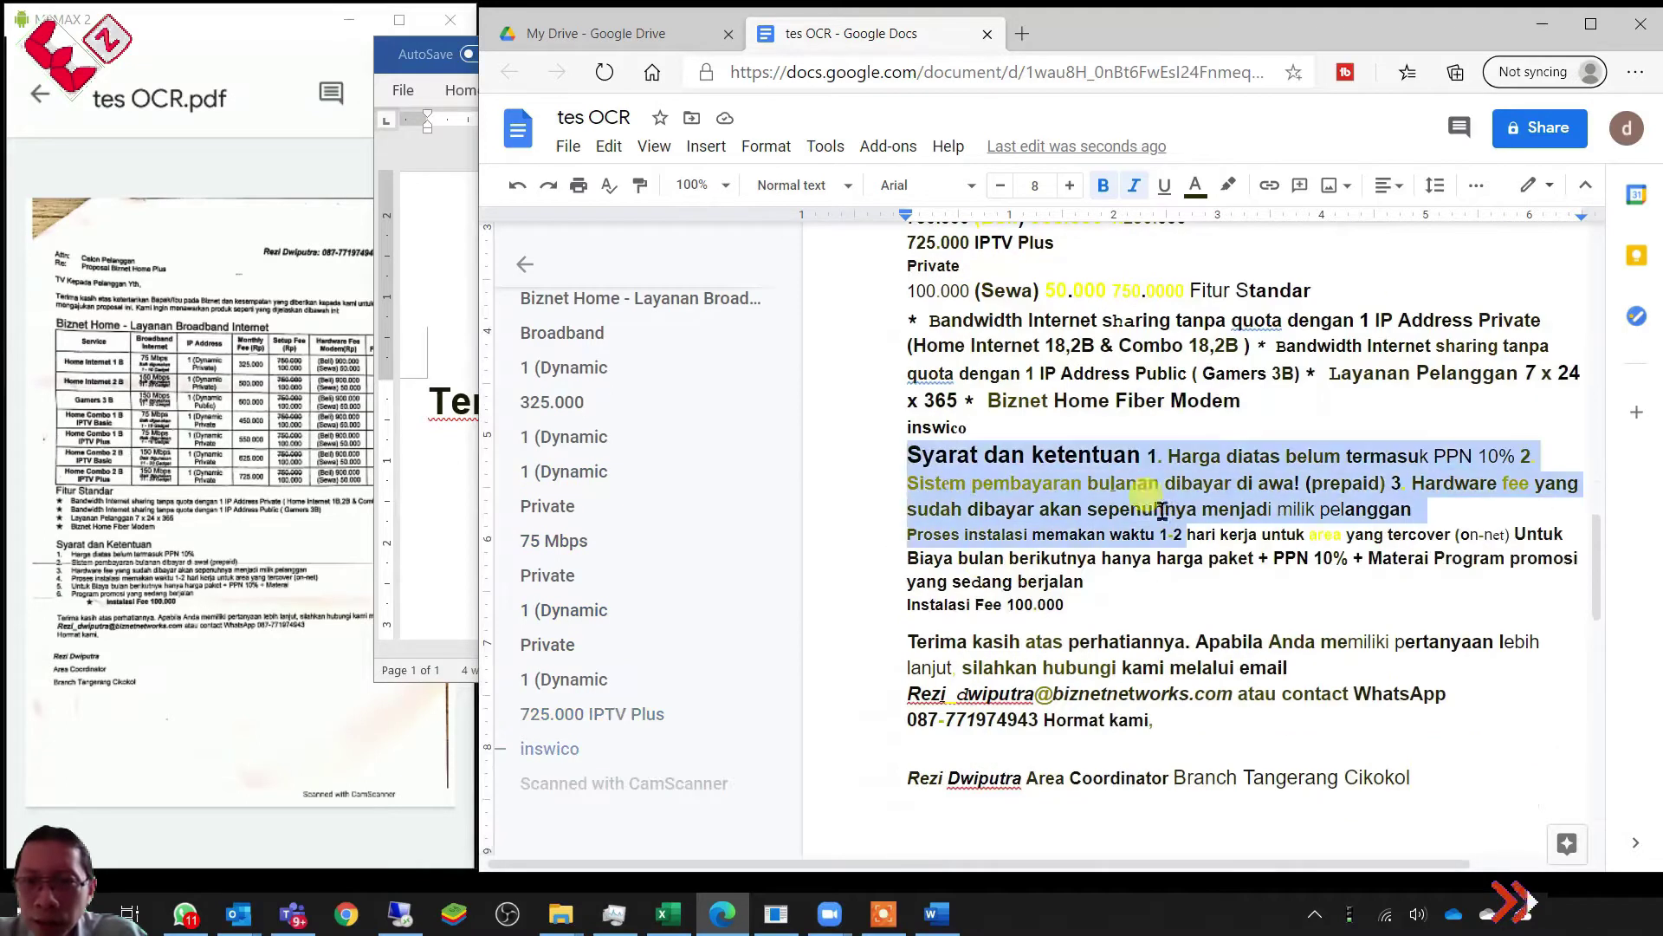
right_click(1109, 491)
left_click(1166, 373)
Switch to Word and paste the copied terms on a new line below "Terima kasih atas ketertarikan", keeping the source formatting
left_click(461, 500)
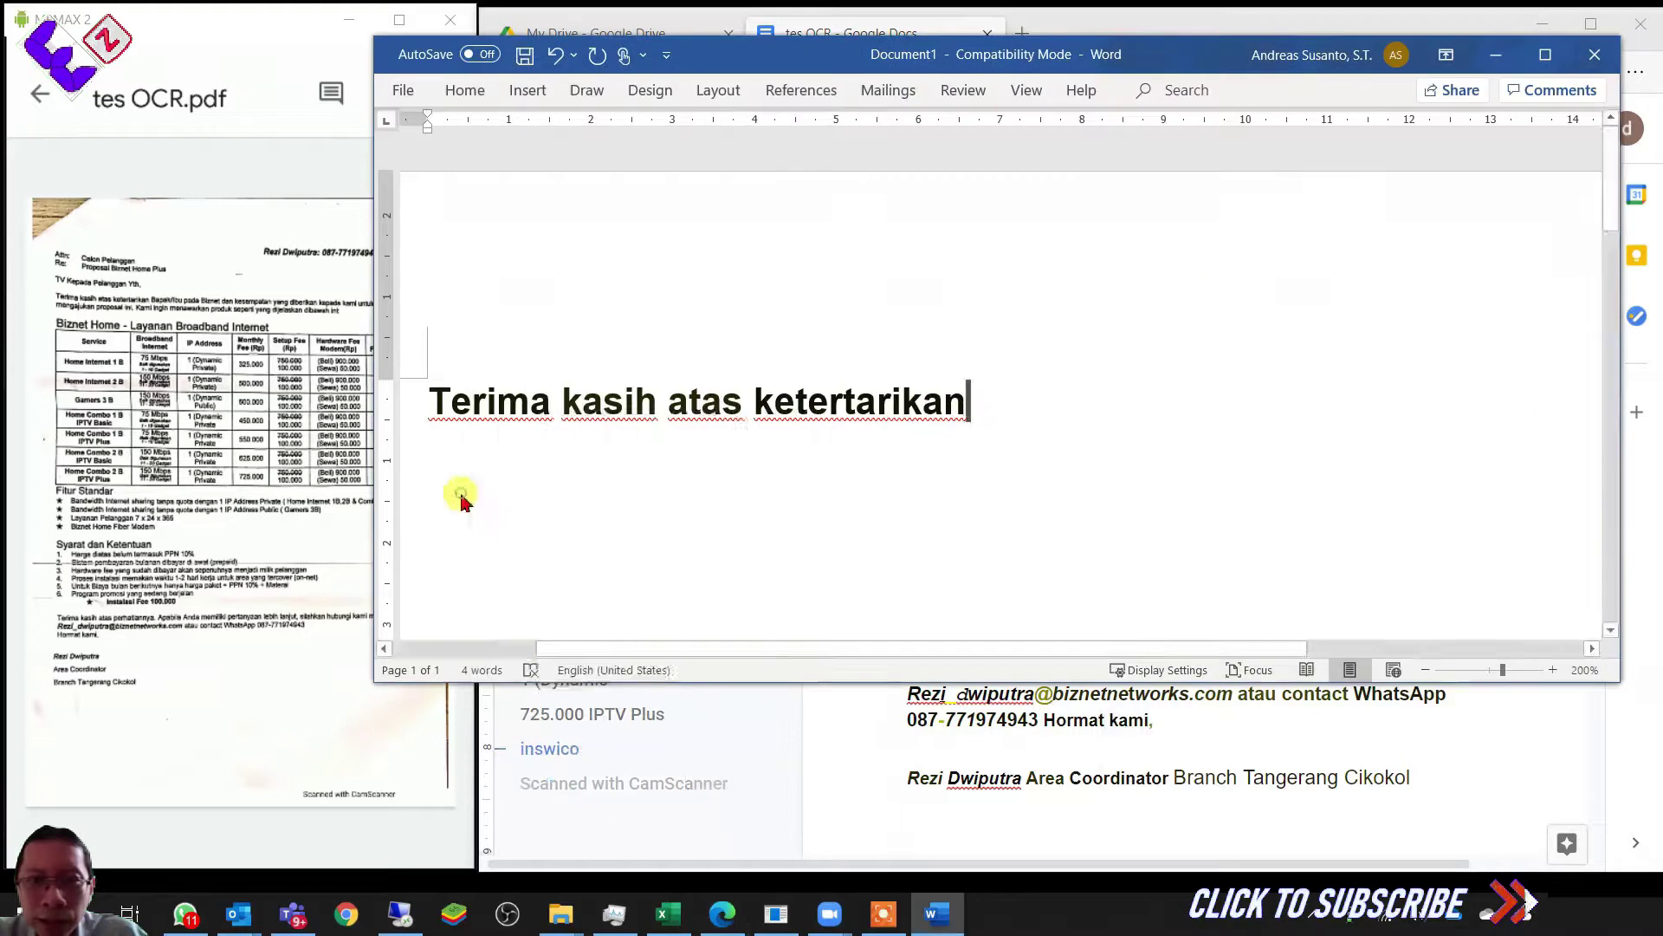
key("Return")
right_click(530, 496)
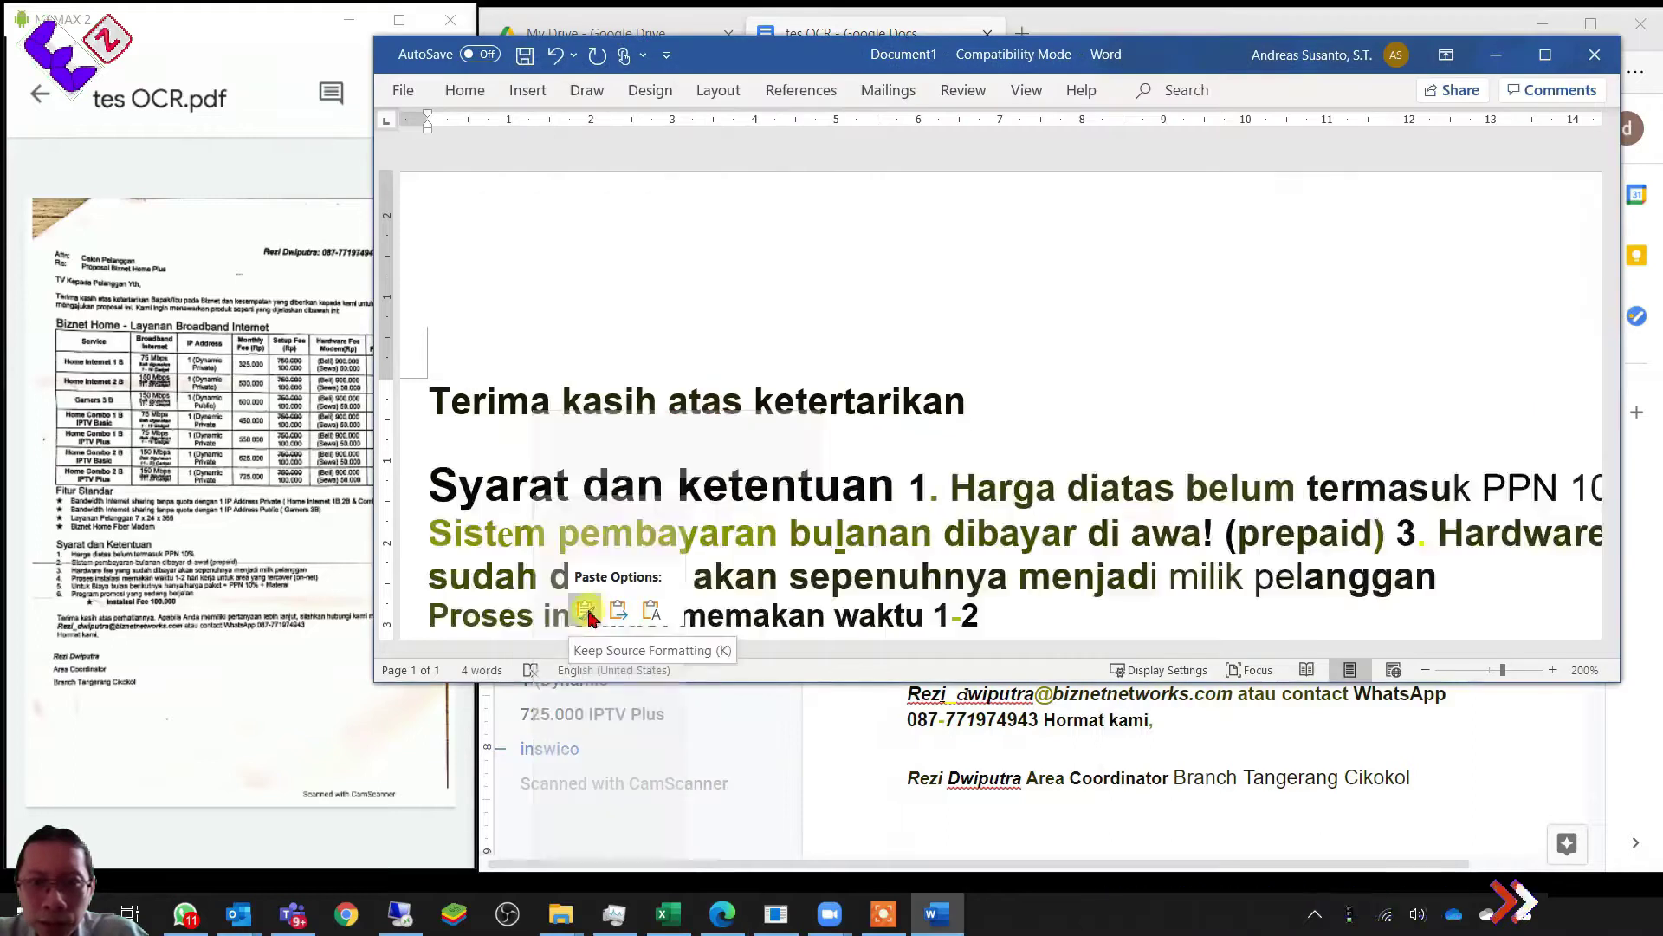
left_click(587, 610)
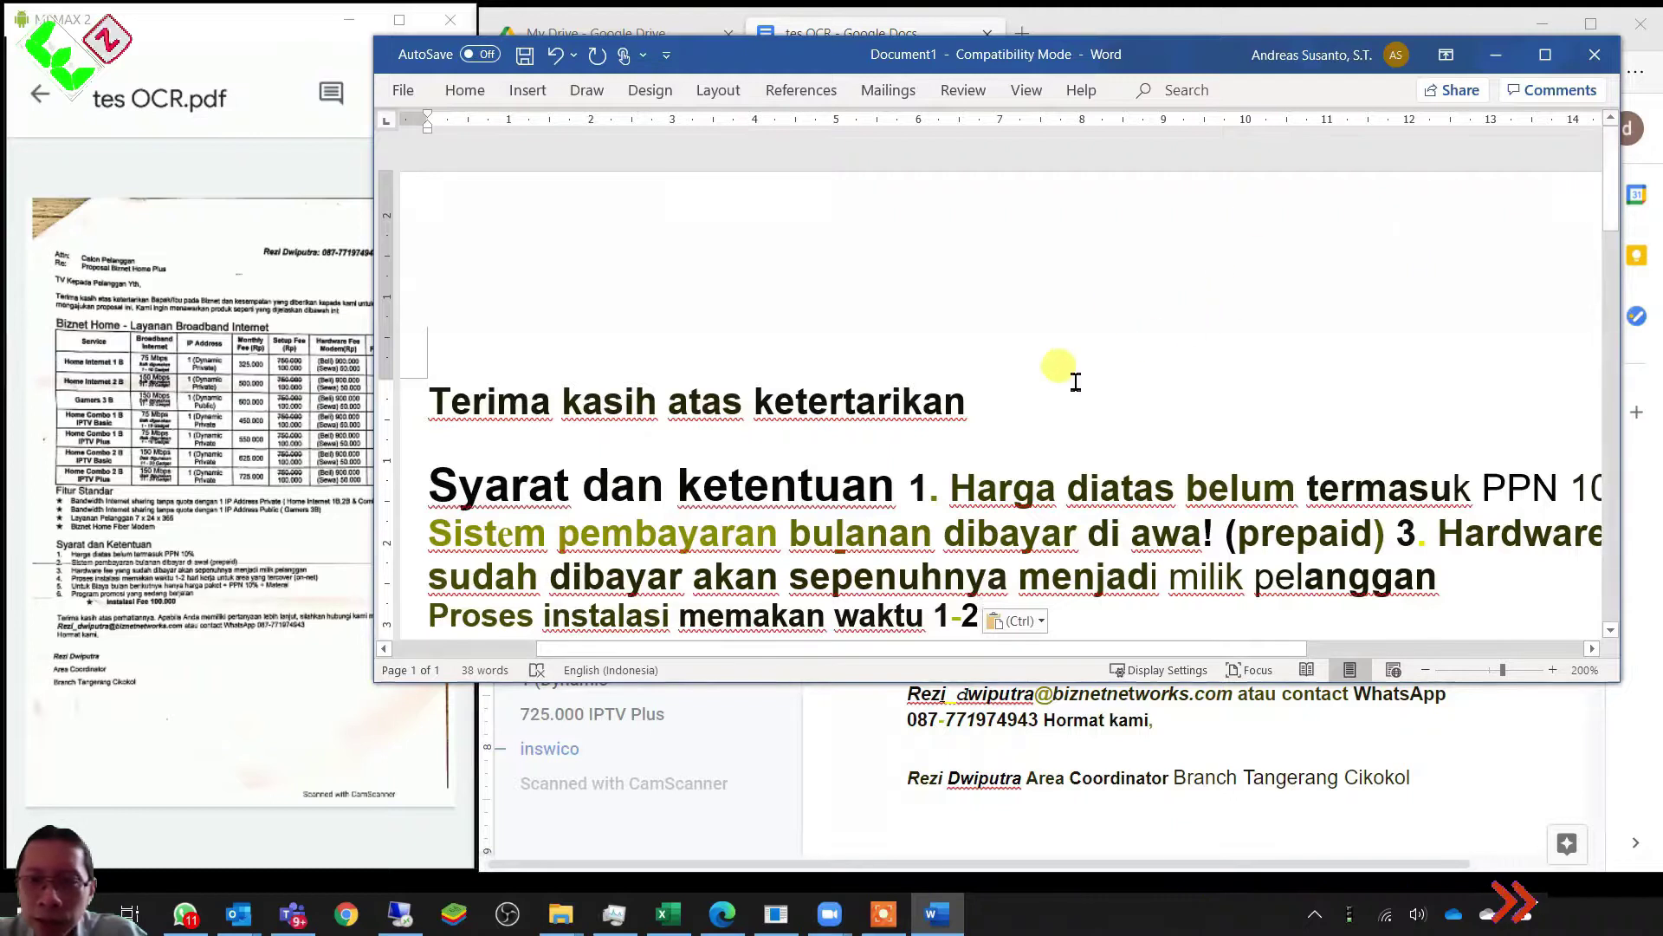
Highlight the pasted "Syarat dan ketentuan" text in Word, then close the document without saving it
scroll(1076, 382, "down", 2)
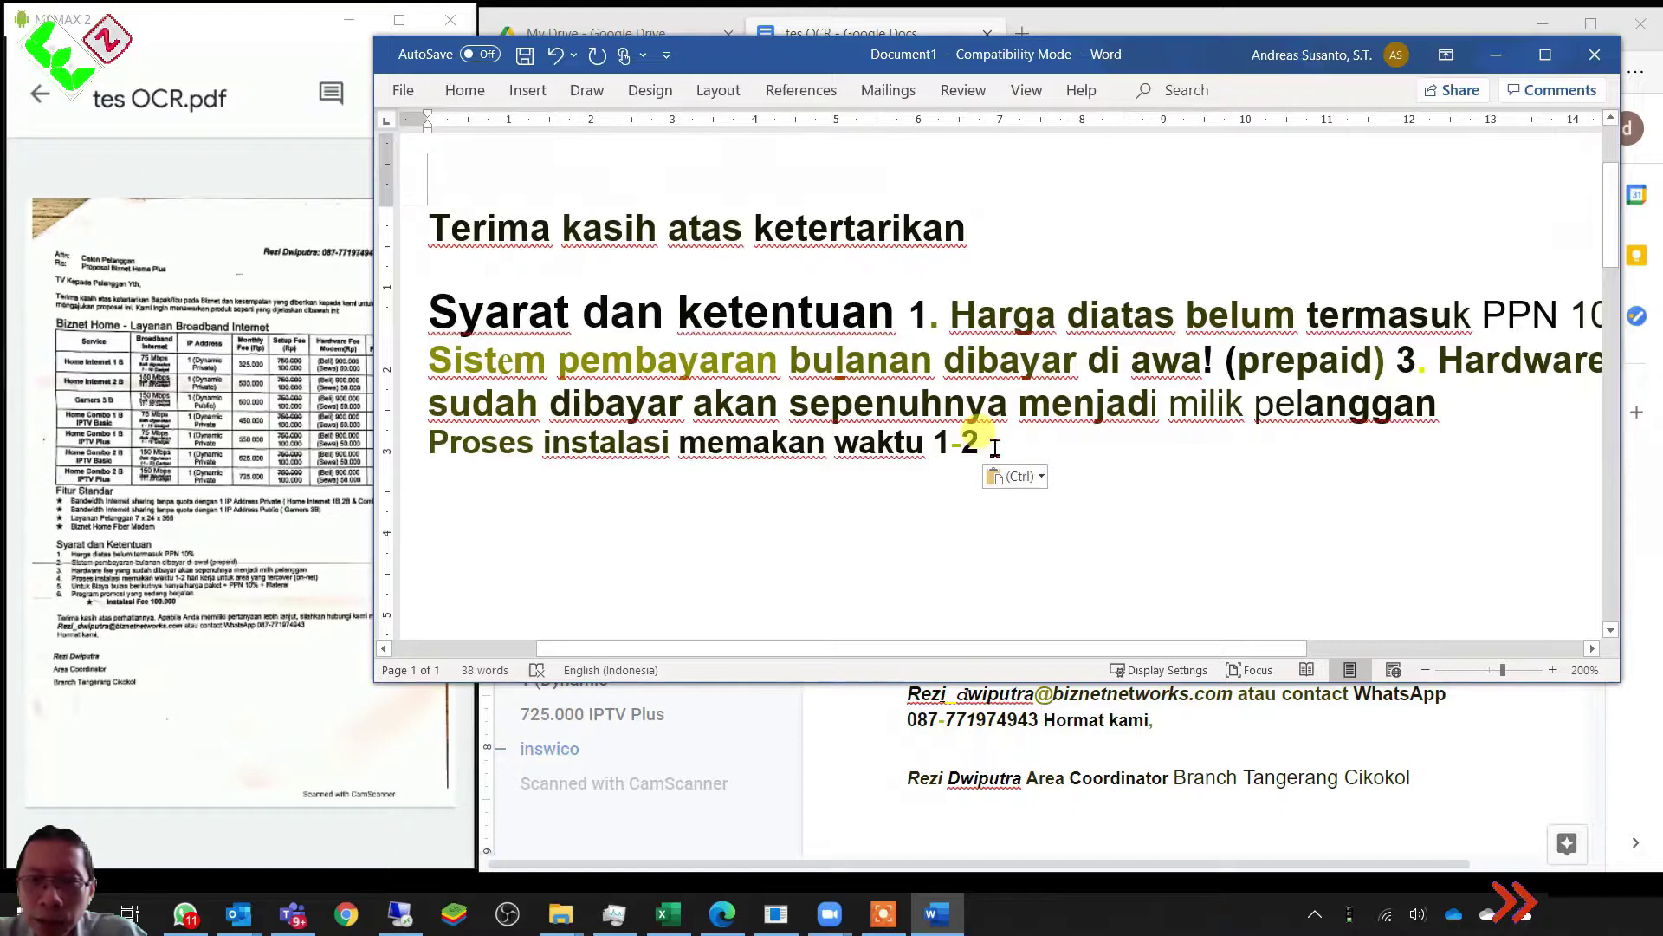
left_click_drag(995, 447, 475, 331)
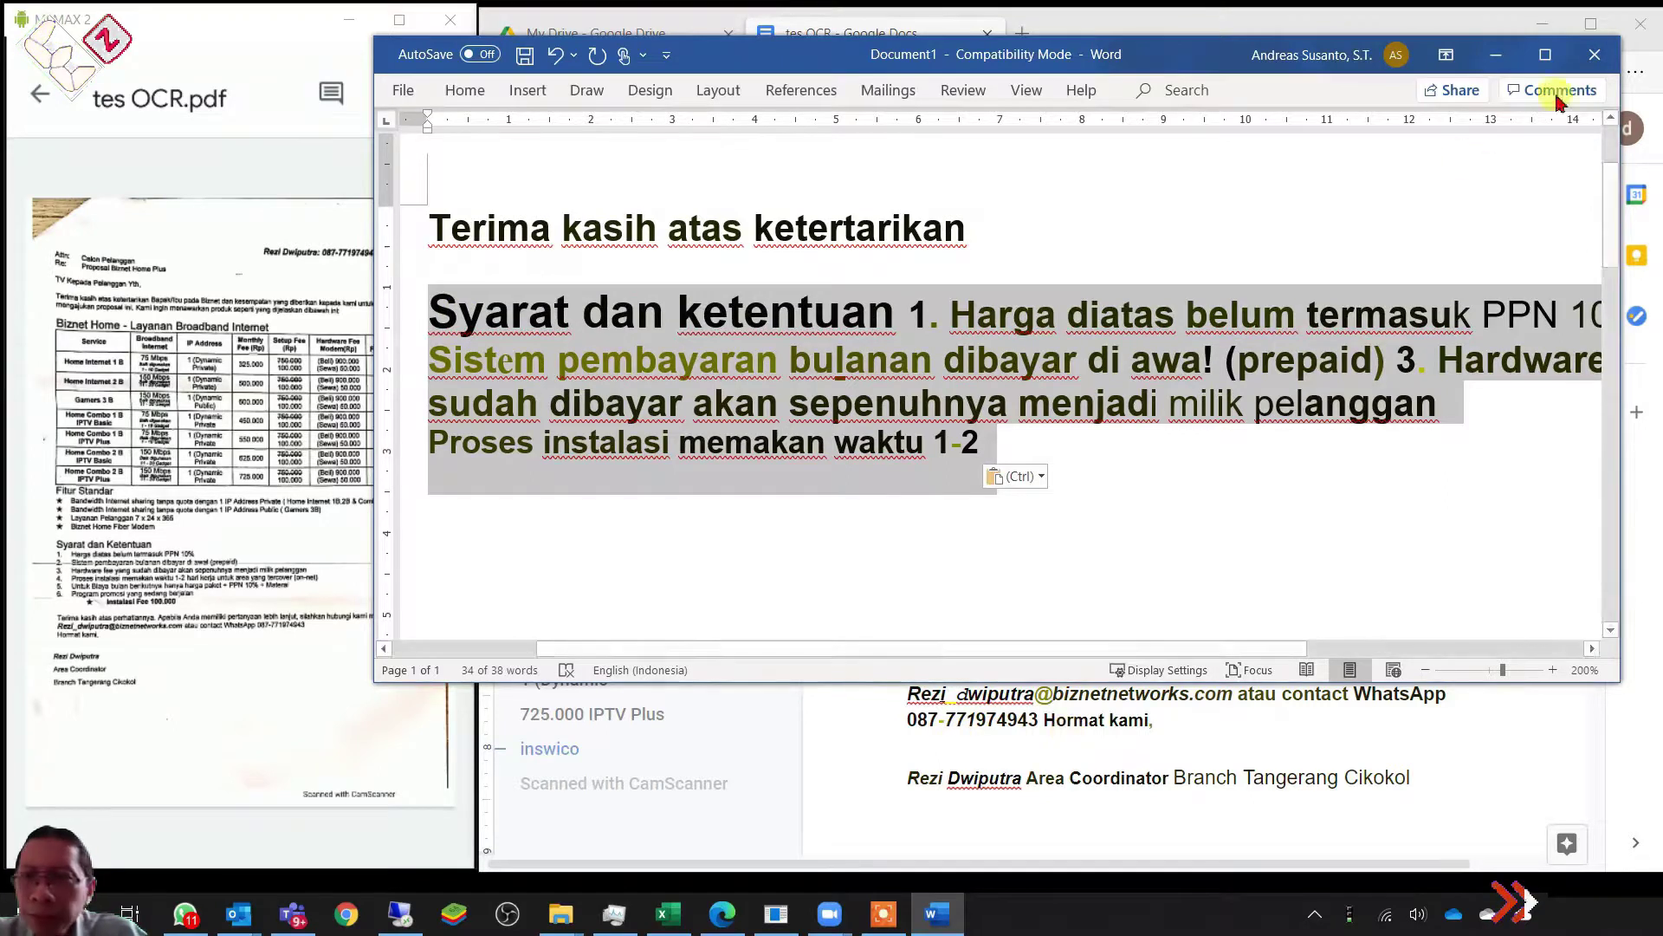
left_click(1594, 53)
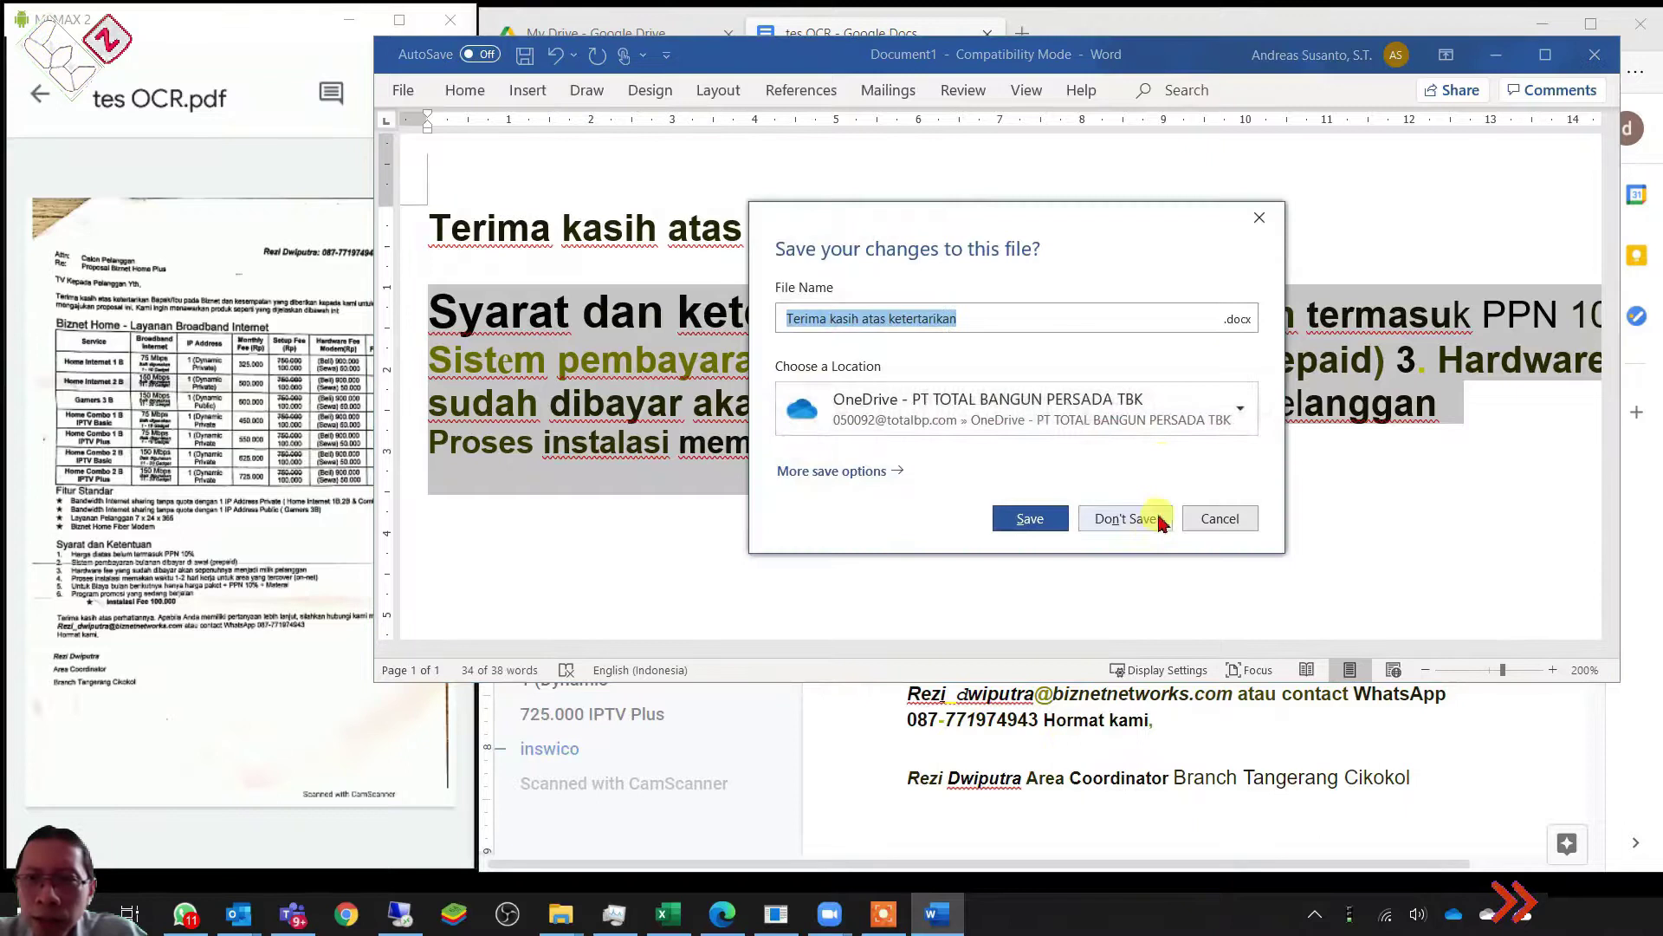
left_click(1125, 518)
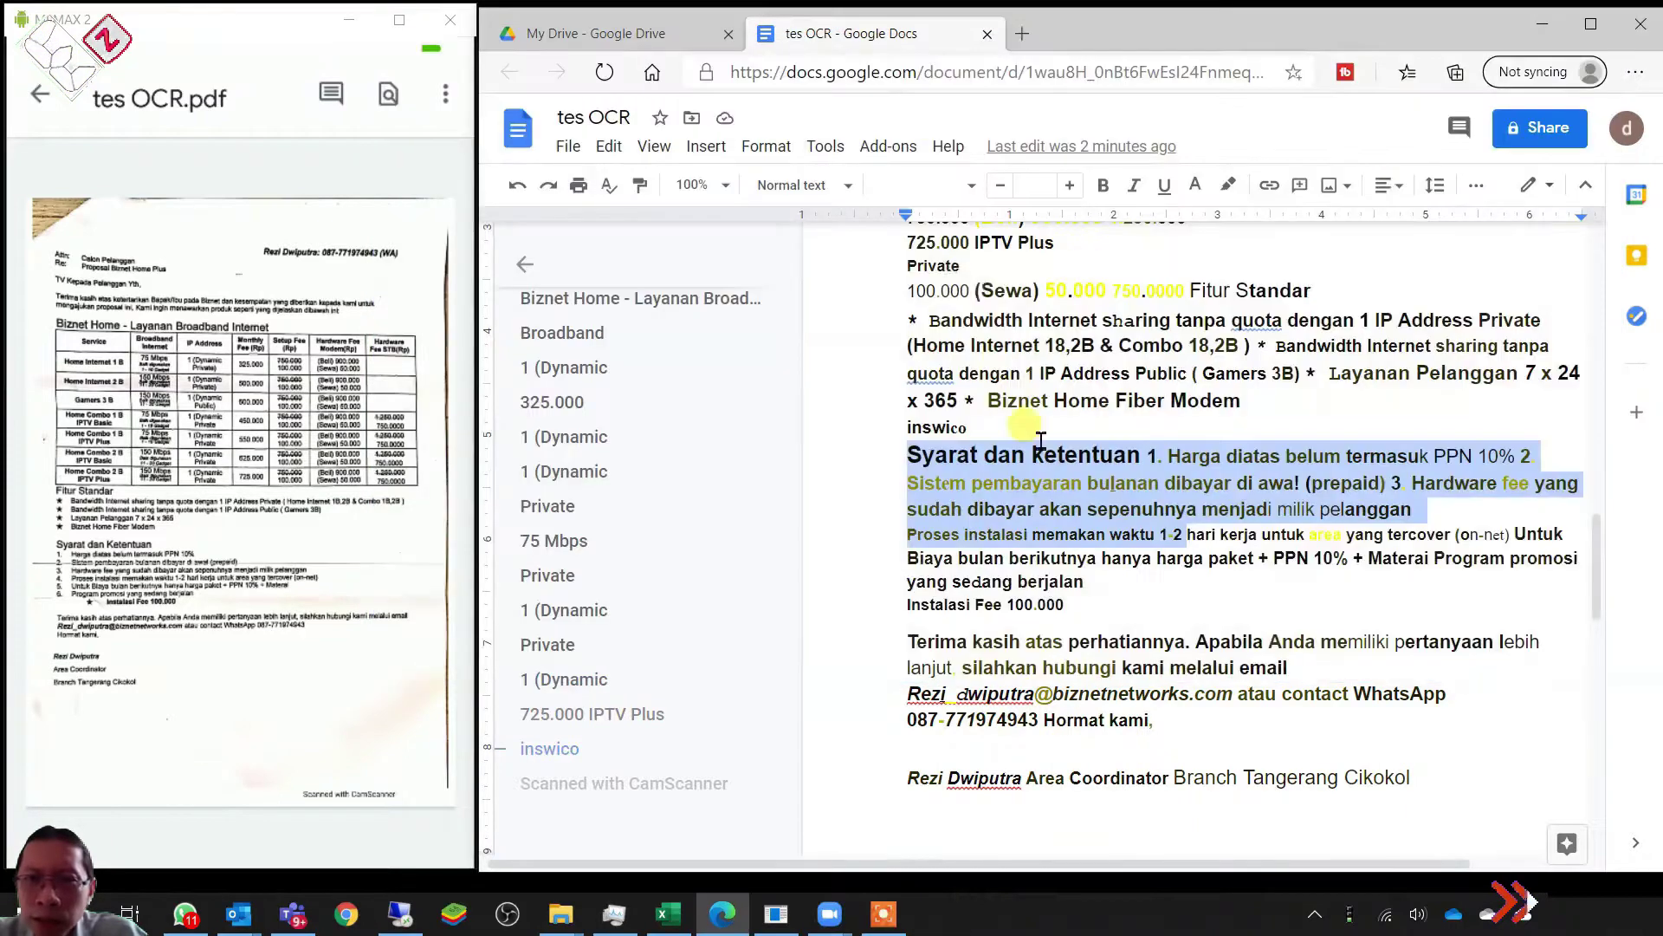
Compare the scanned tes OCR.pdf preview in Google Drive with the converted tes OCR document
scroll(1039, 440, "up", 5)
left_click(646, 34)
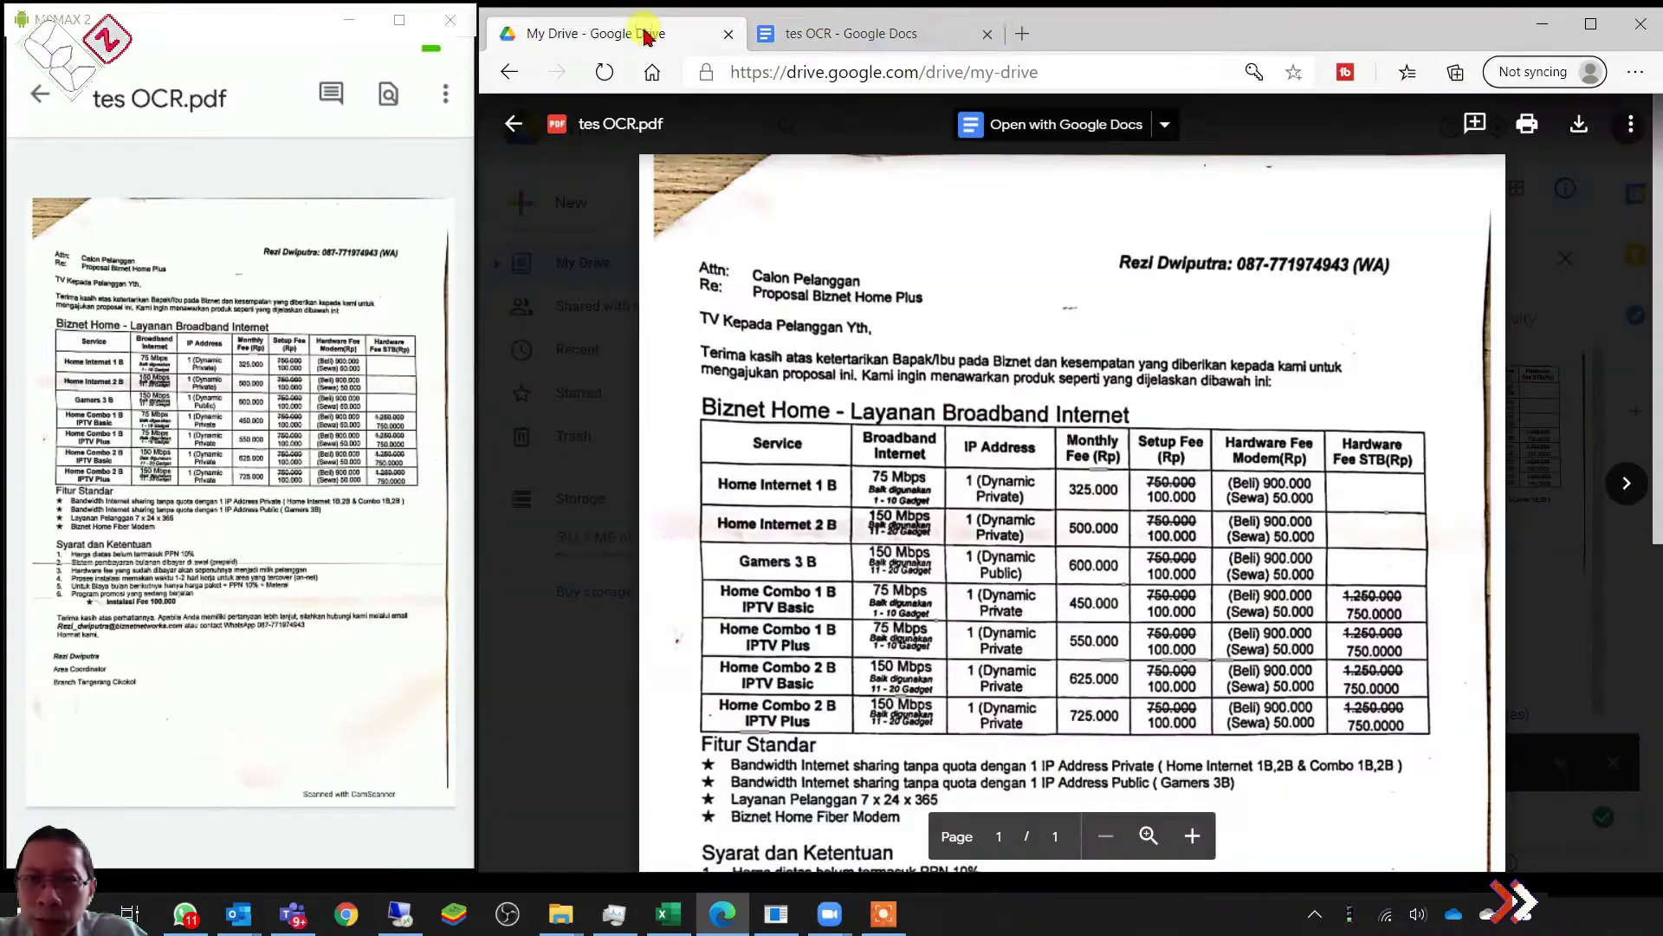
left_click(843, 34)
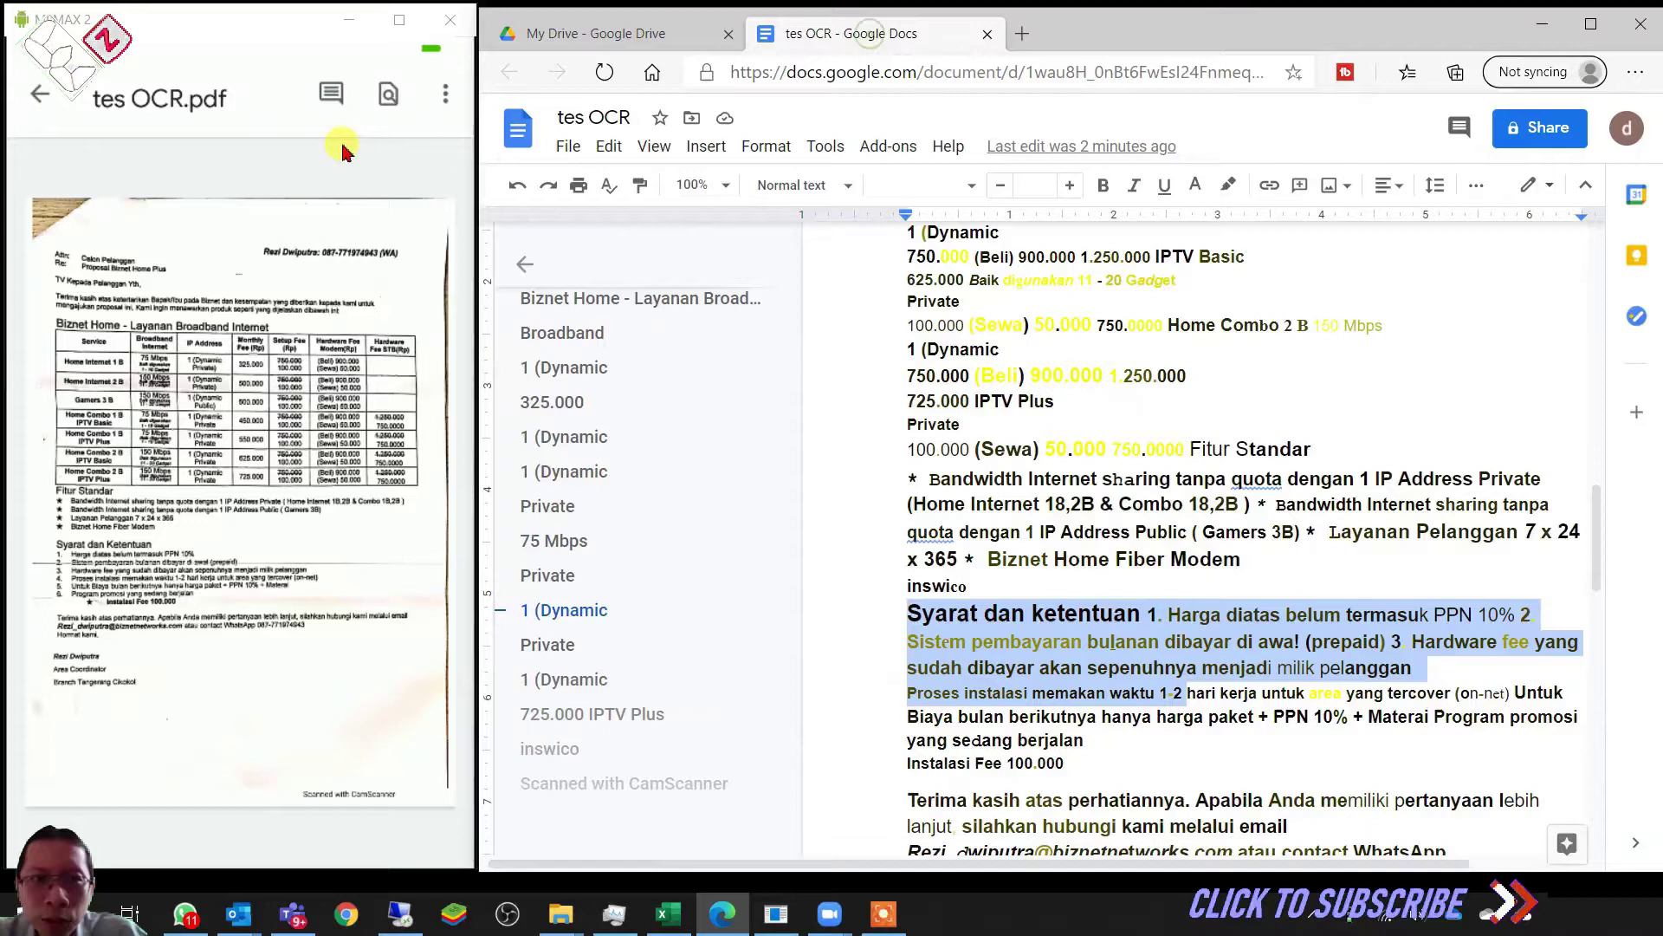
Leave tes OCR.pdf and the Drive app on the phone and open the Play Store
left_click(40, 95)
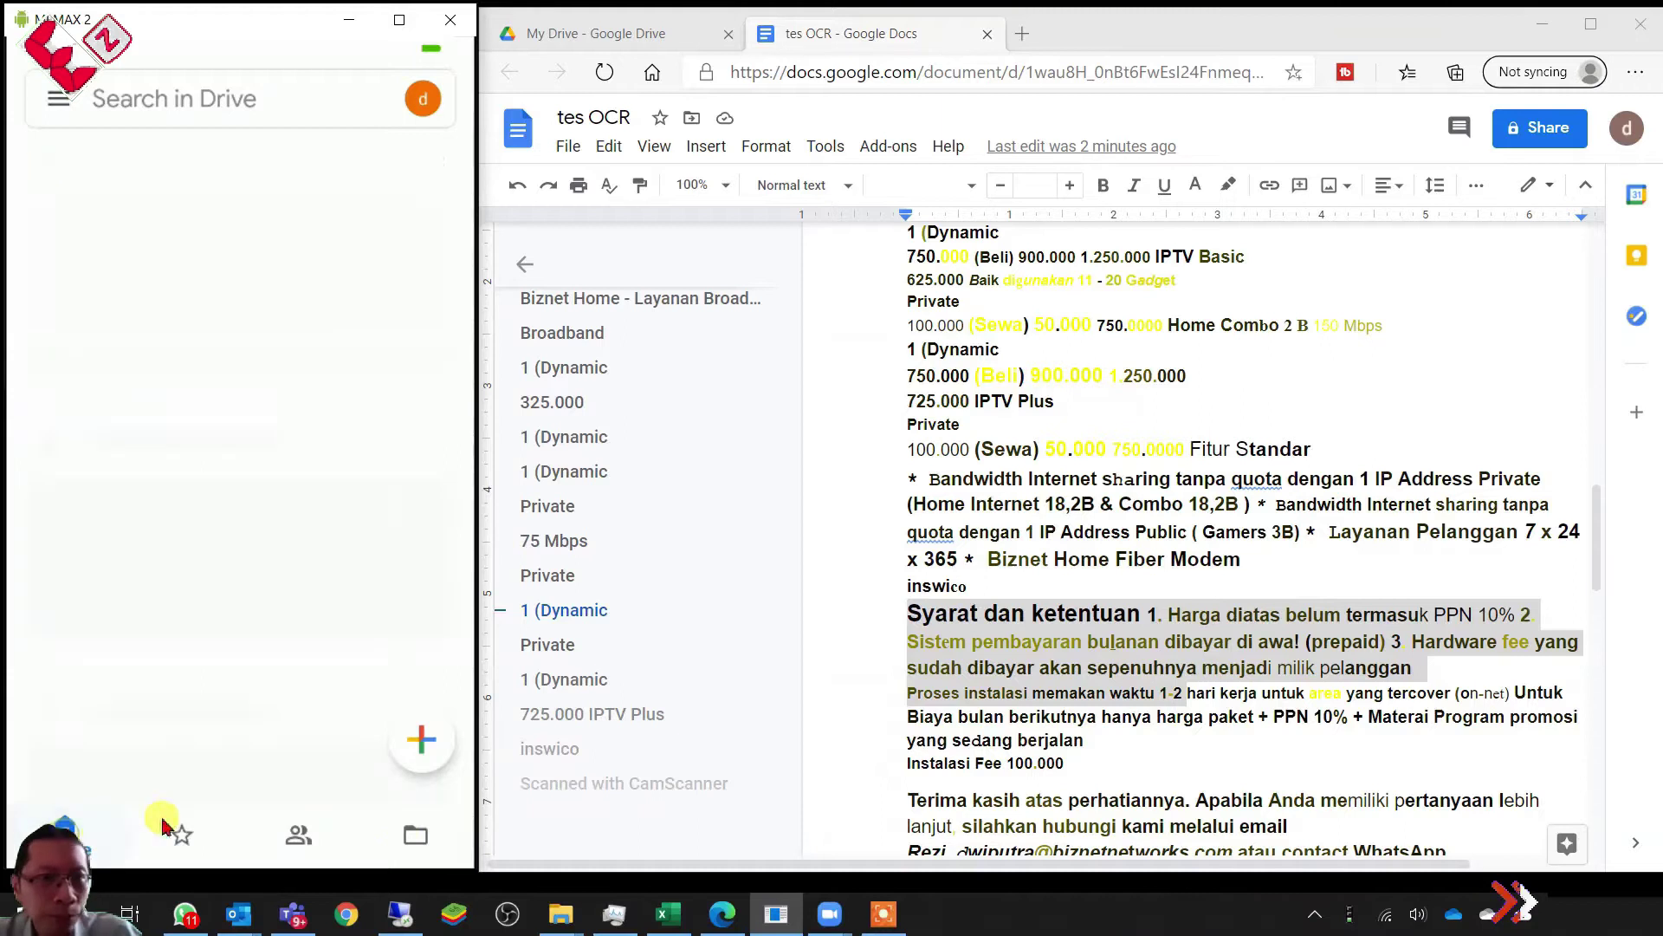
middle_click(184, 798)
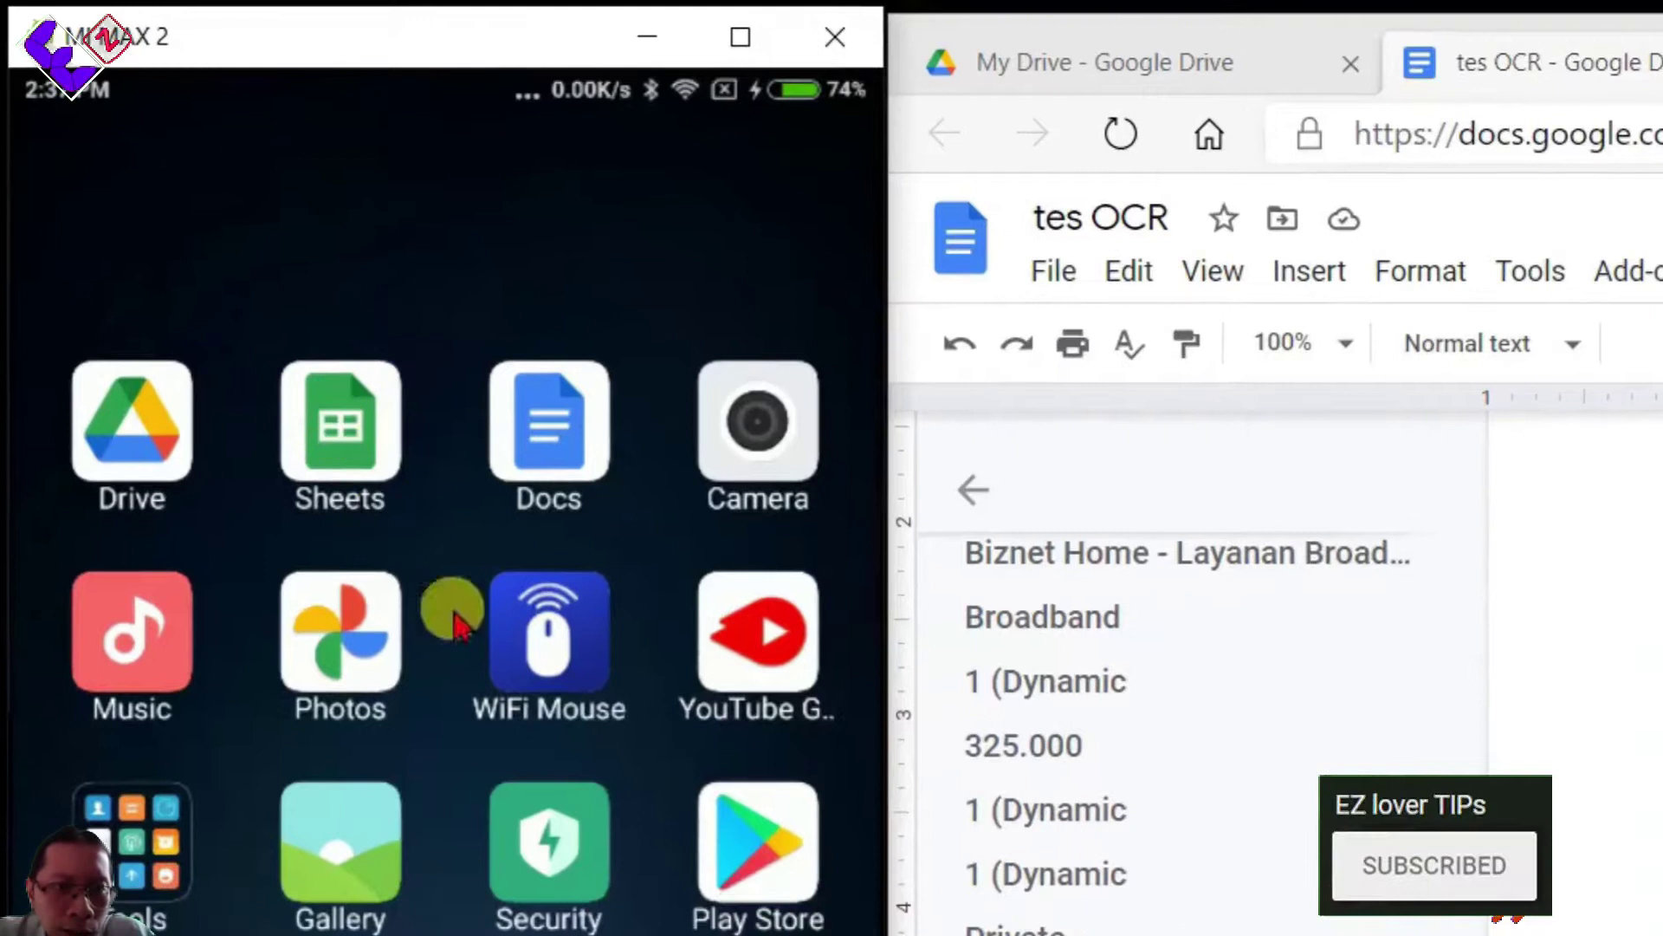
left_click(759, 866)
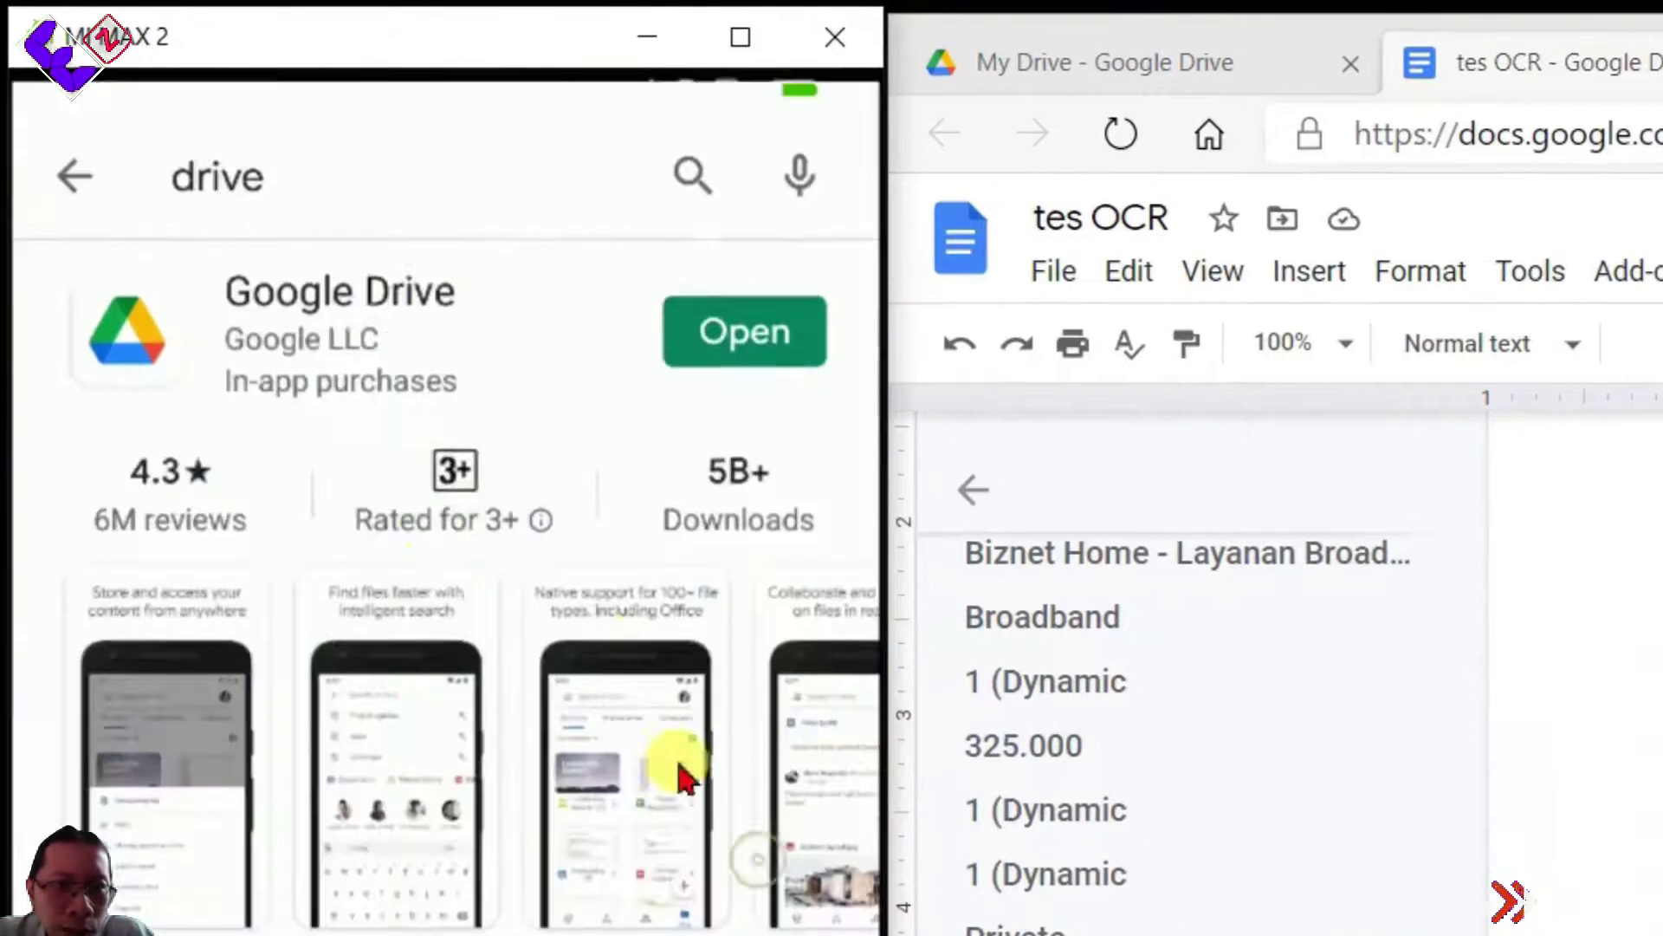
Search the Play Store for "sheet" and open the installed Google Sheets app from its listing
left_click(302, 185)
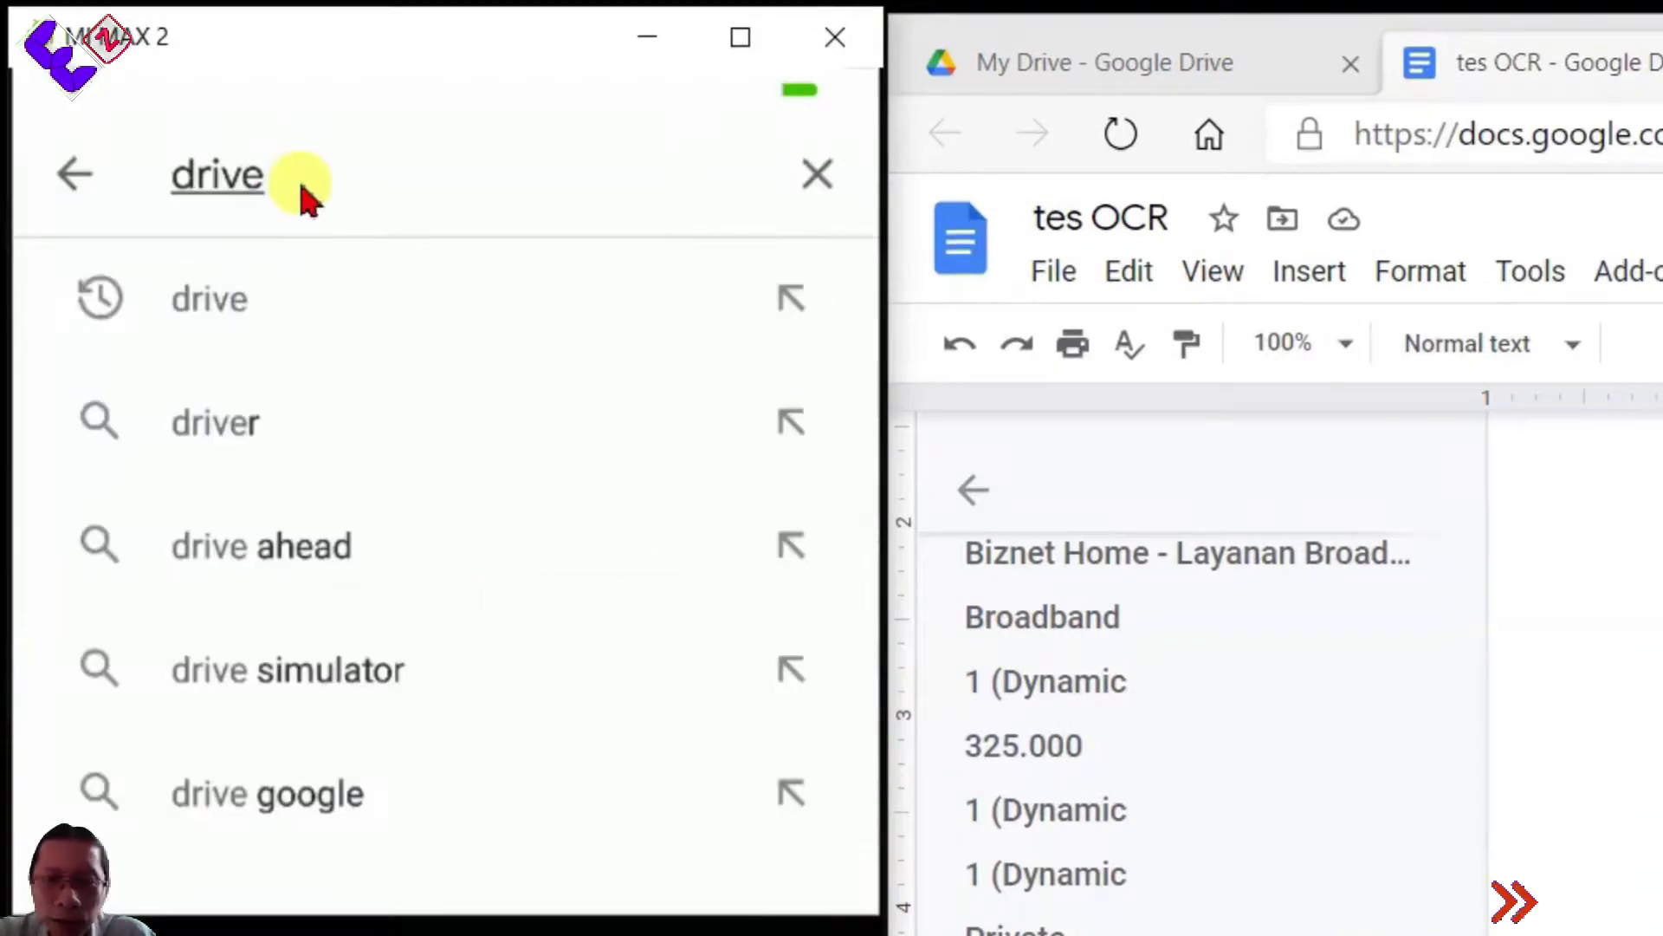
key("BackSpace")
key("BackSpace")
key("BackSpace")
key("BackSpace")
key("BackSpace")
type("sh")
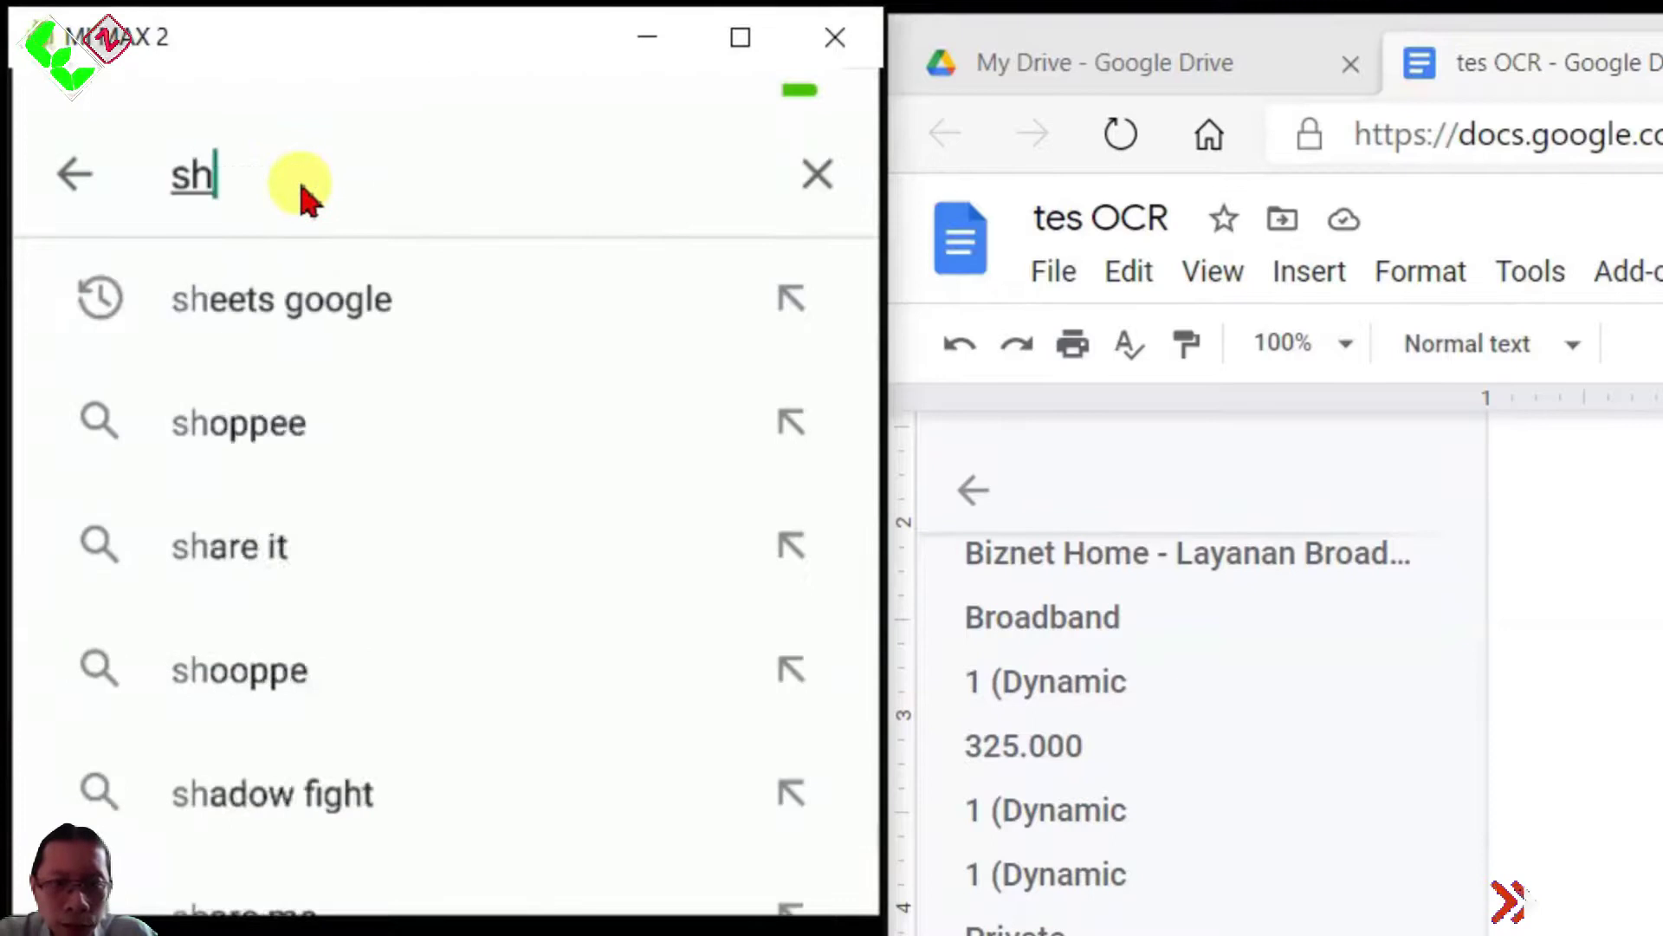
type("eet")
key("Return")
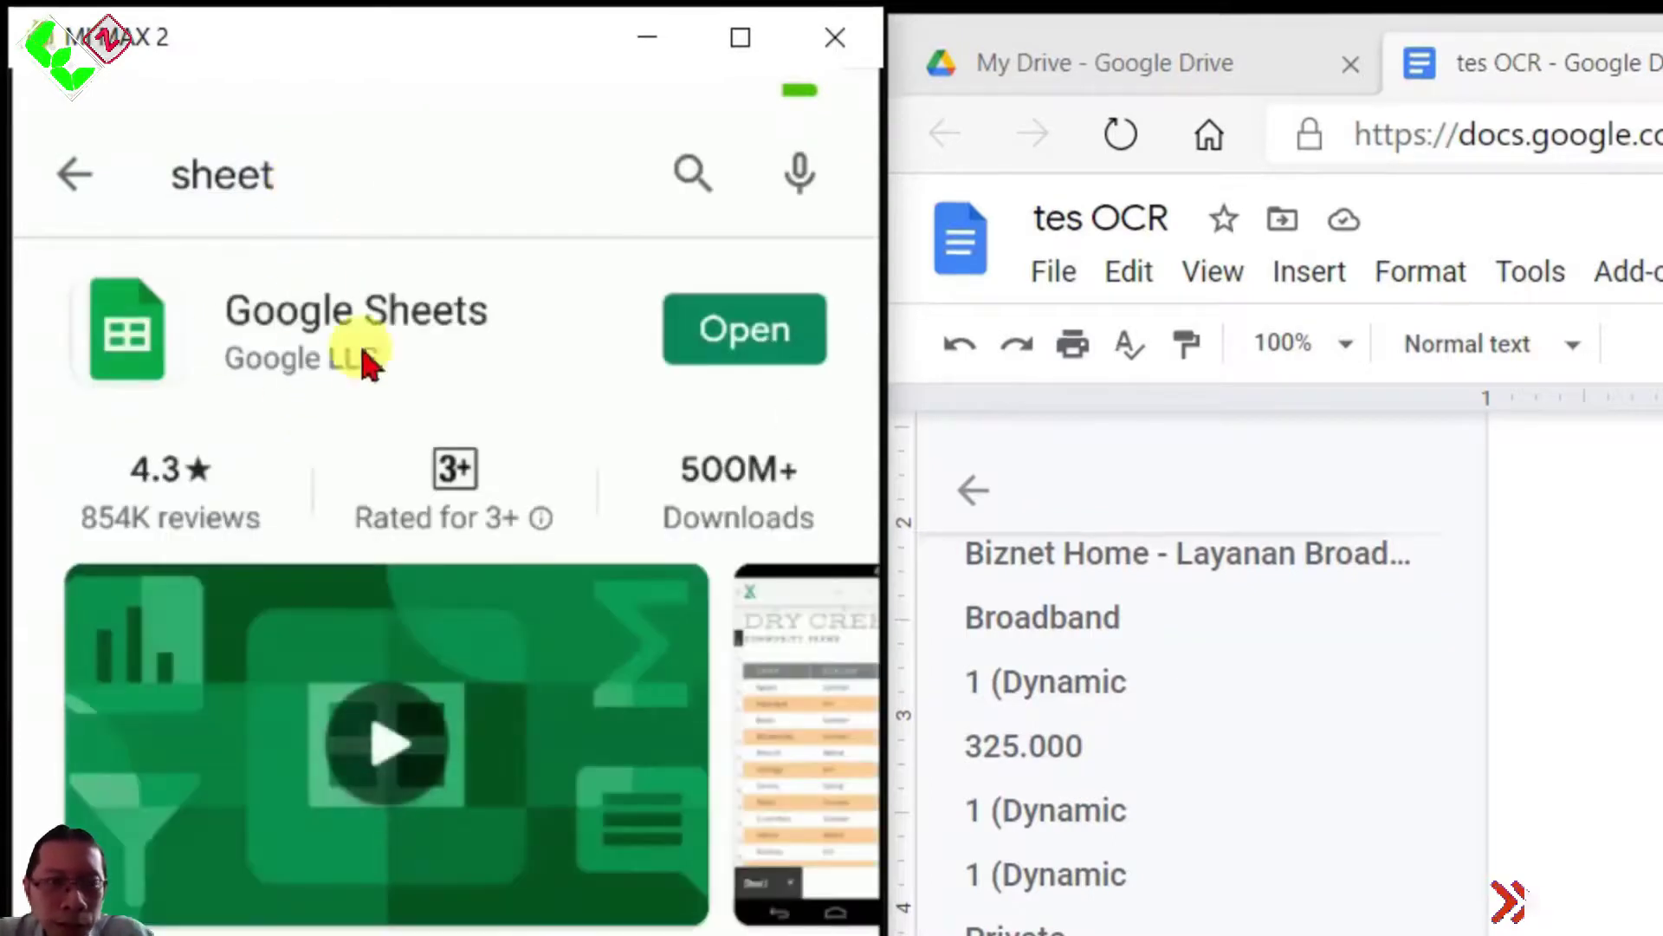
left_click(316, 299)
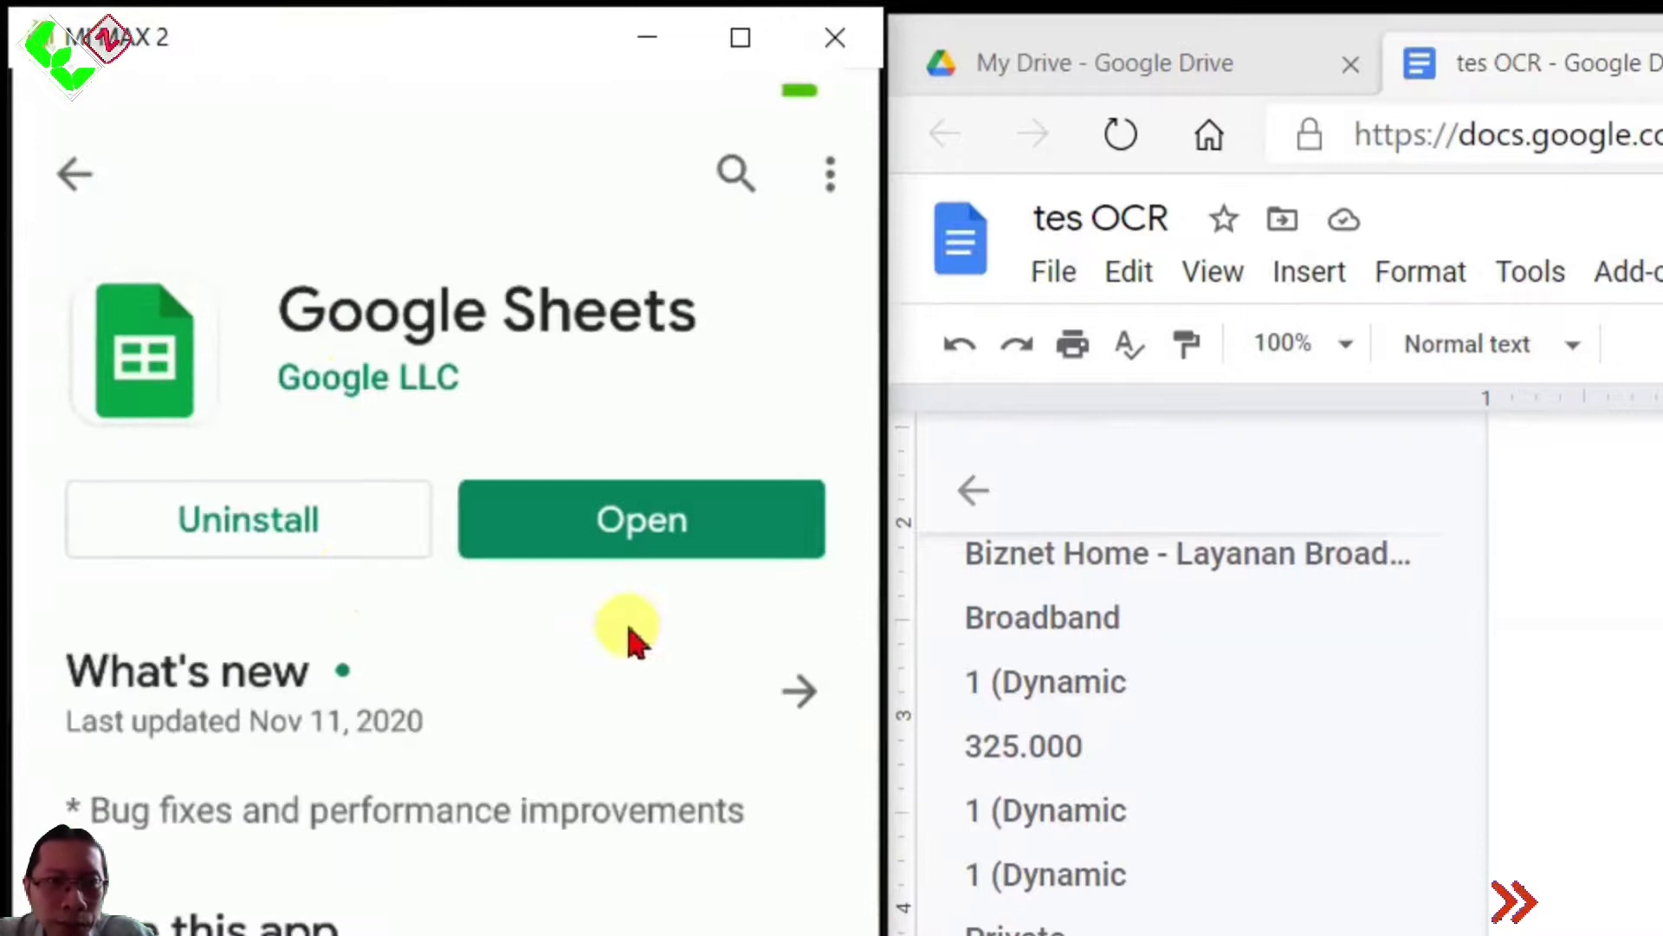
left_click(637, 527)
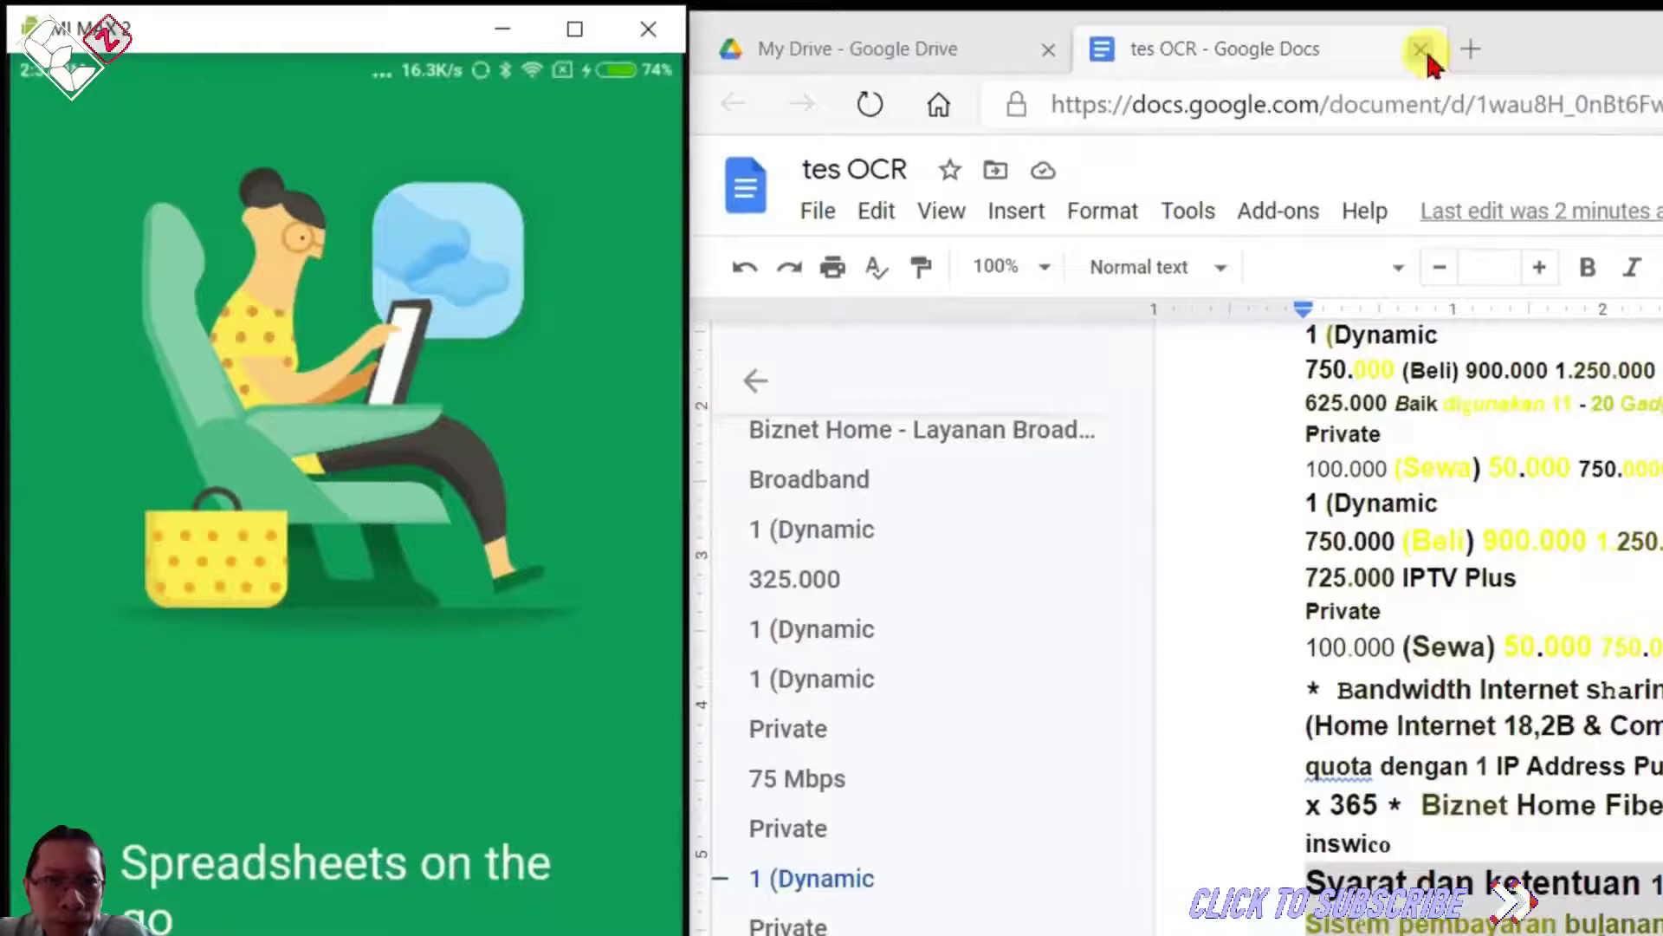
Close the tes OCR document and the PDF preview in the browser to return to My Drive
left_click(1424, 45)
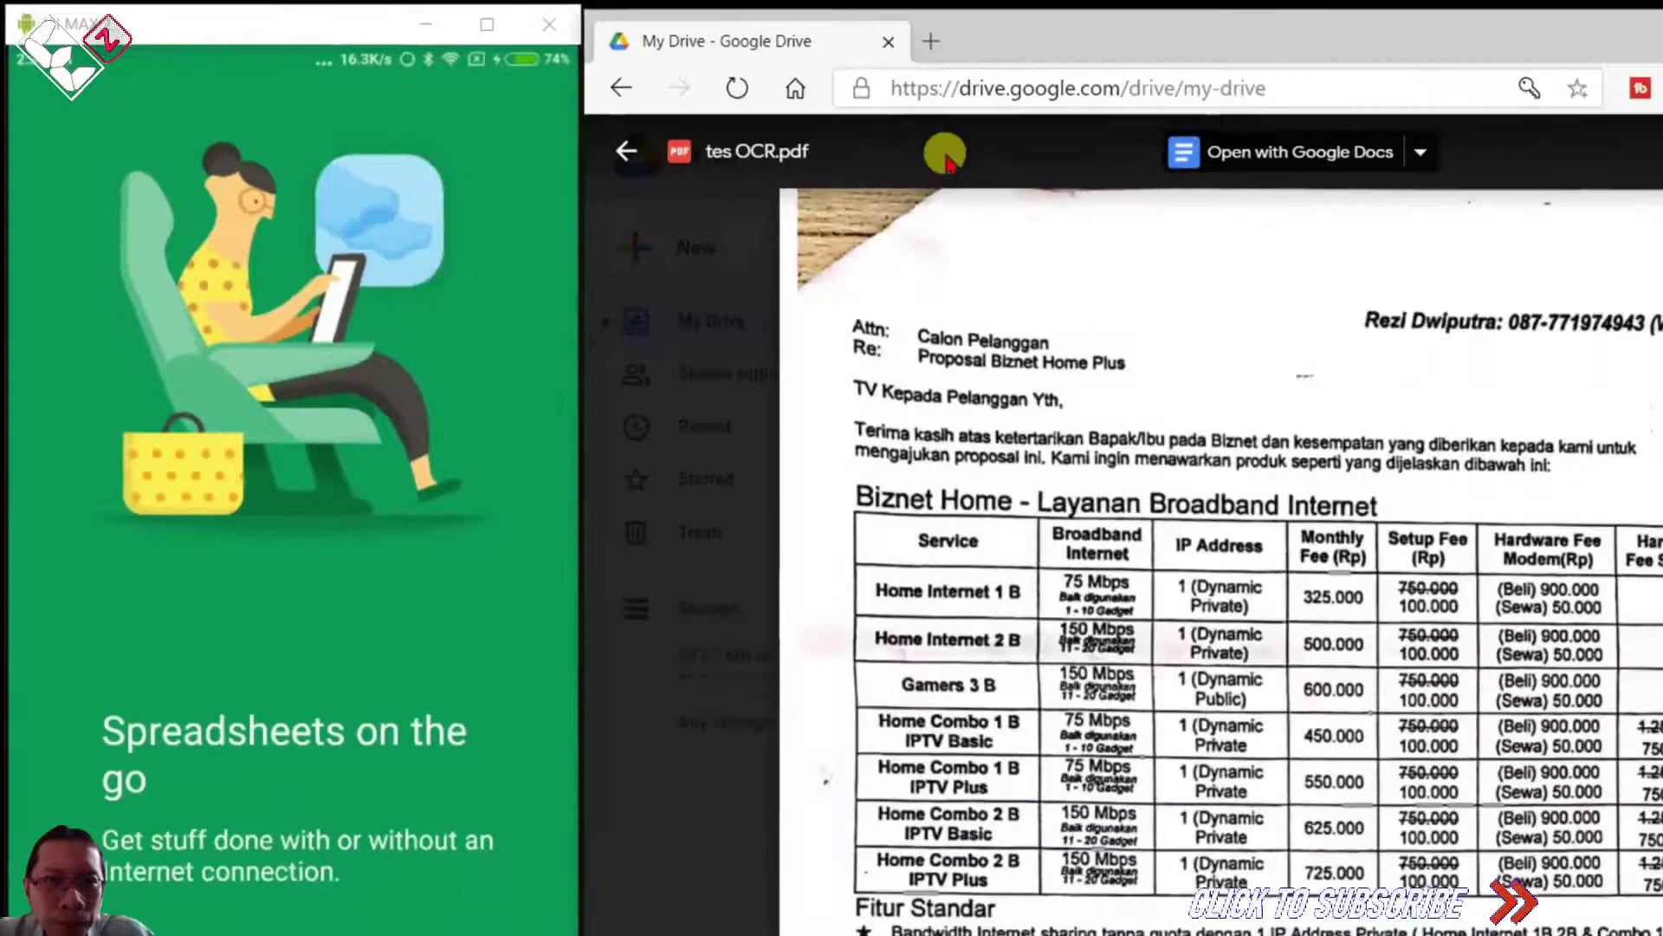
left_click(629, 156)
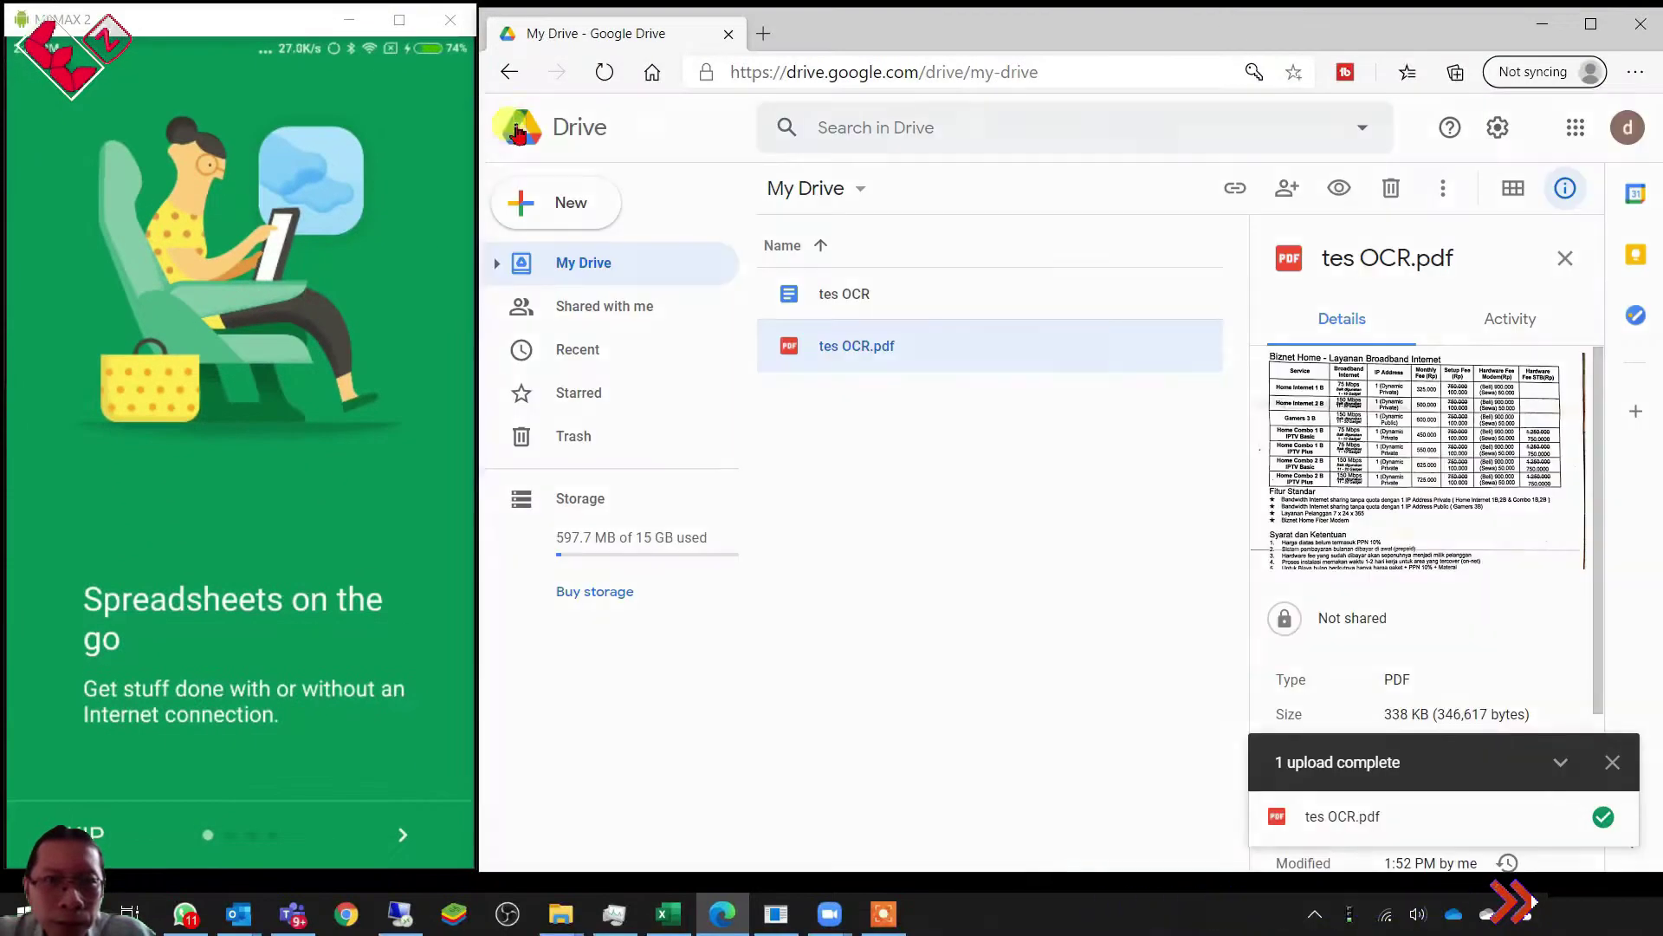
Skip the Google Sheets introduction on the phone and create a new blank spreadsheet
left_click(211, 811)
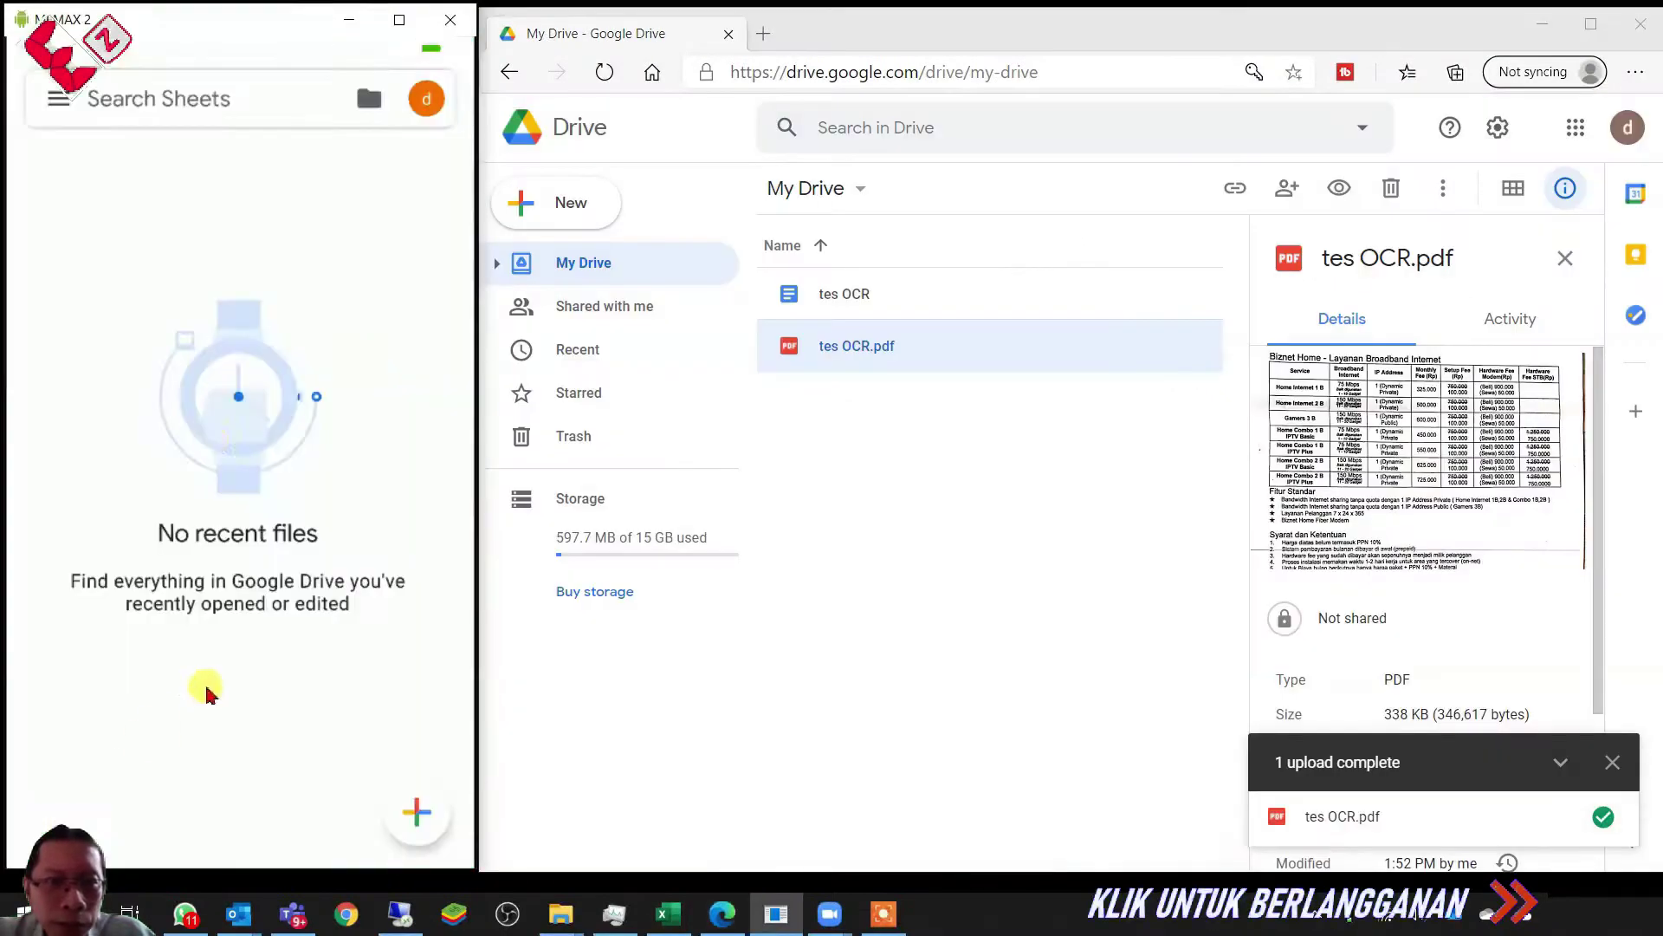
left_click(414, 817)
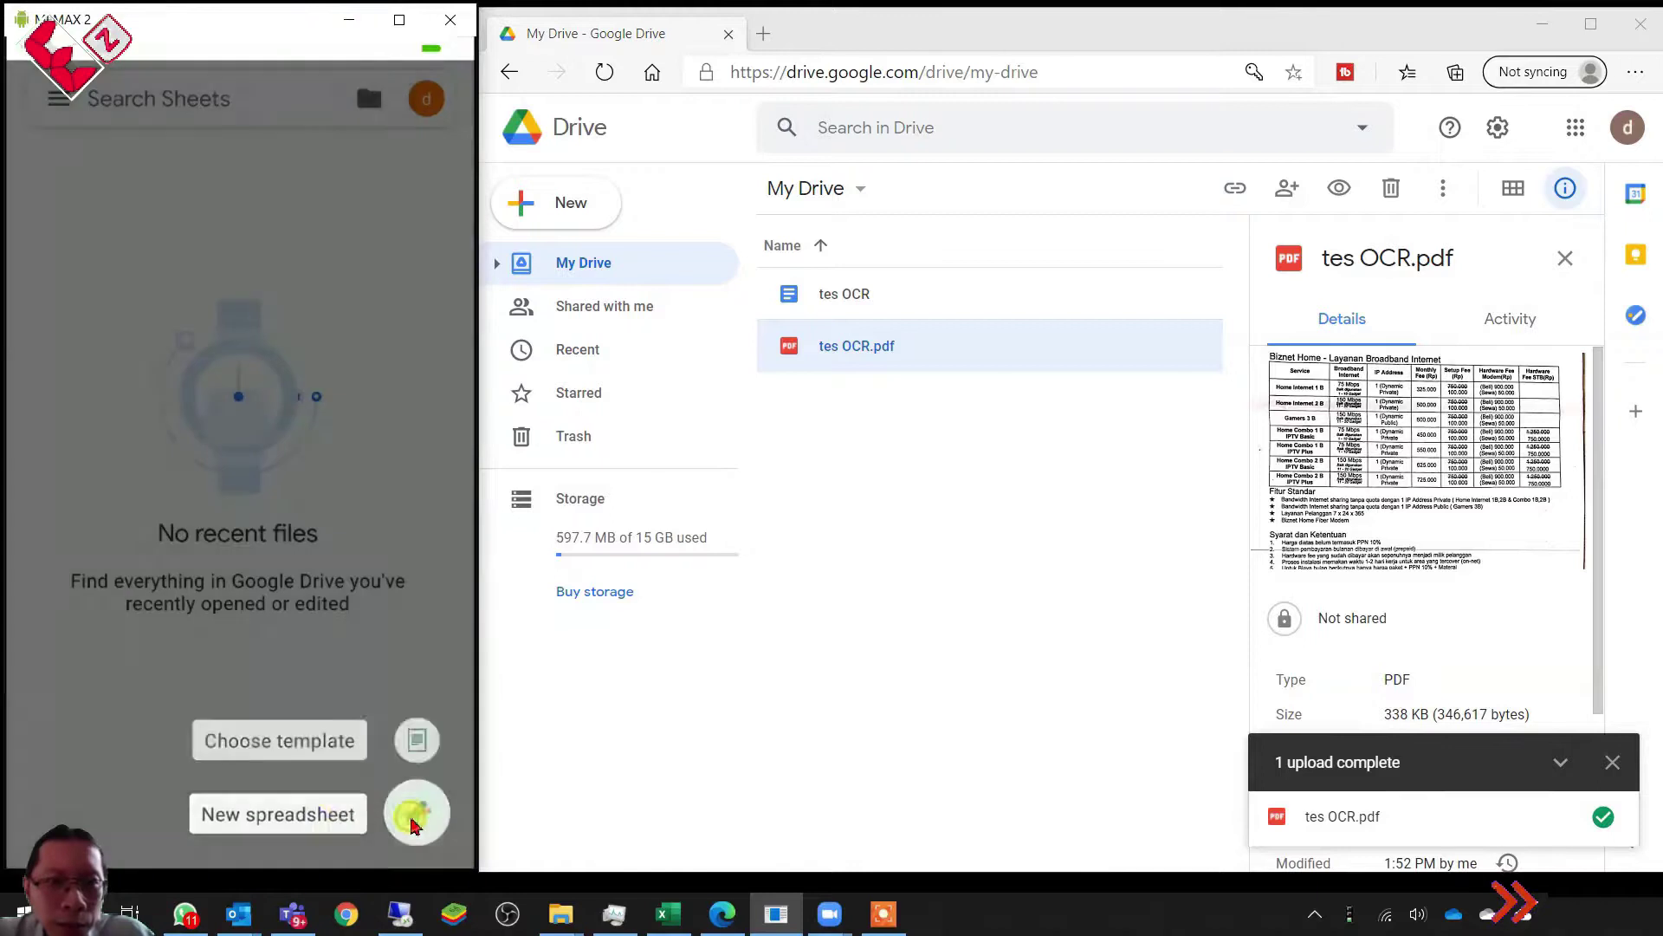
left_click(275, 812)
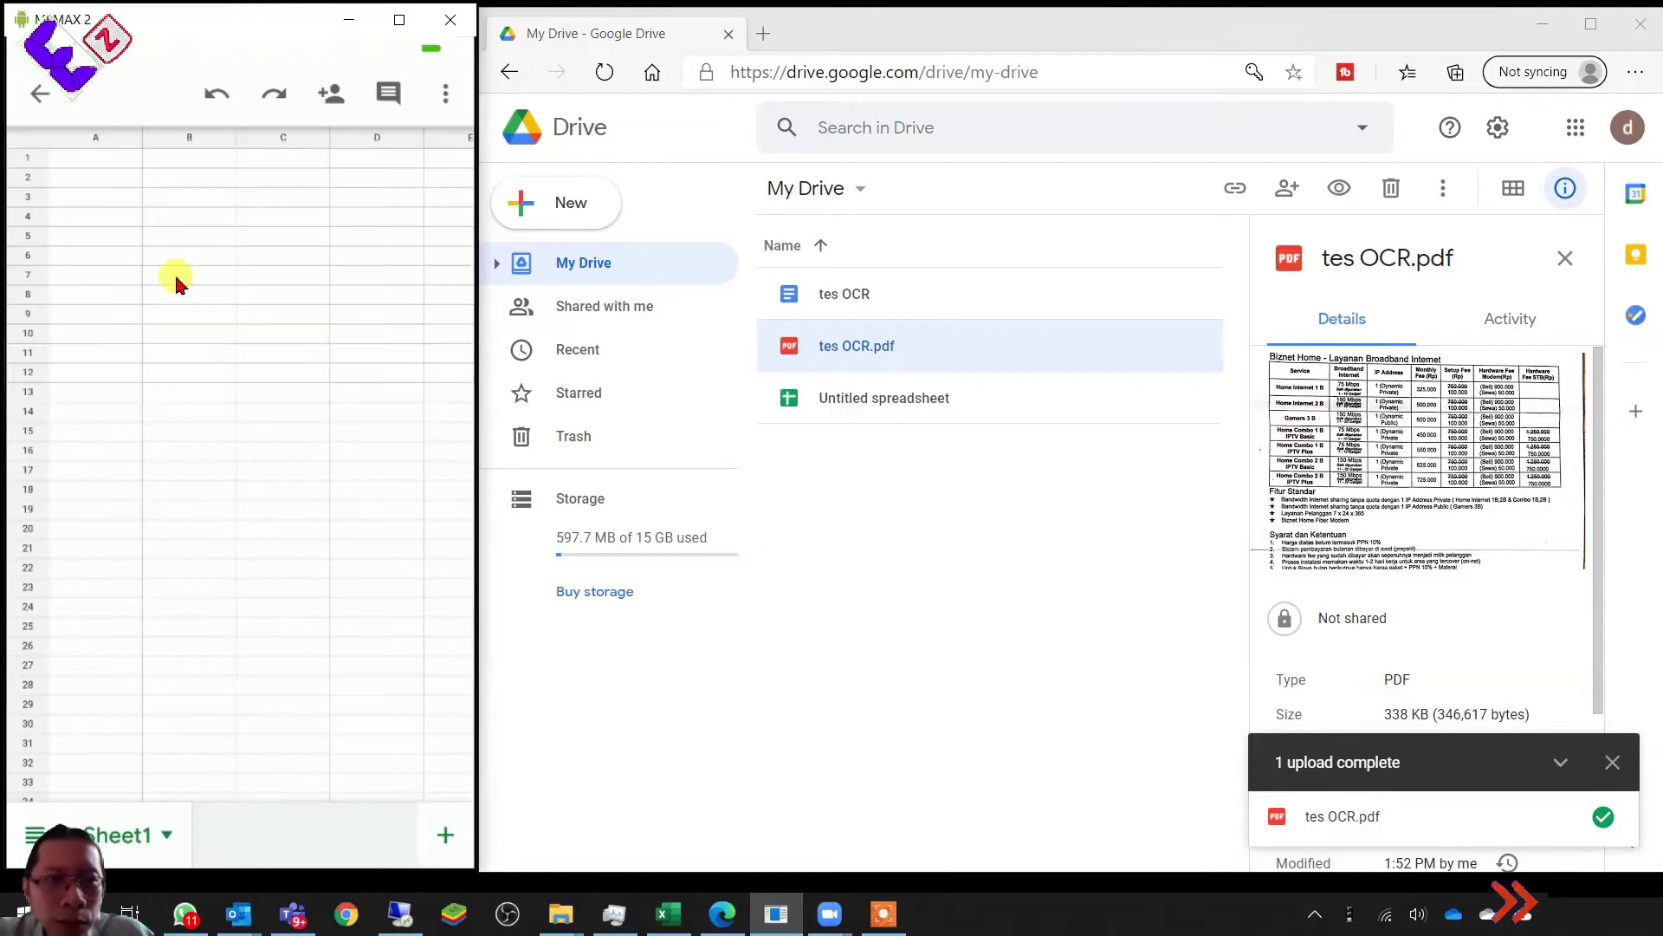
Enter "satu" in cell A4 and "dua" in cell A5 of the new spreadsheet
left_click(97, 217)
type("sa")
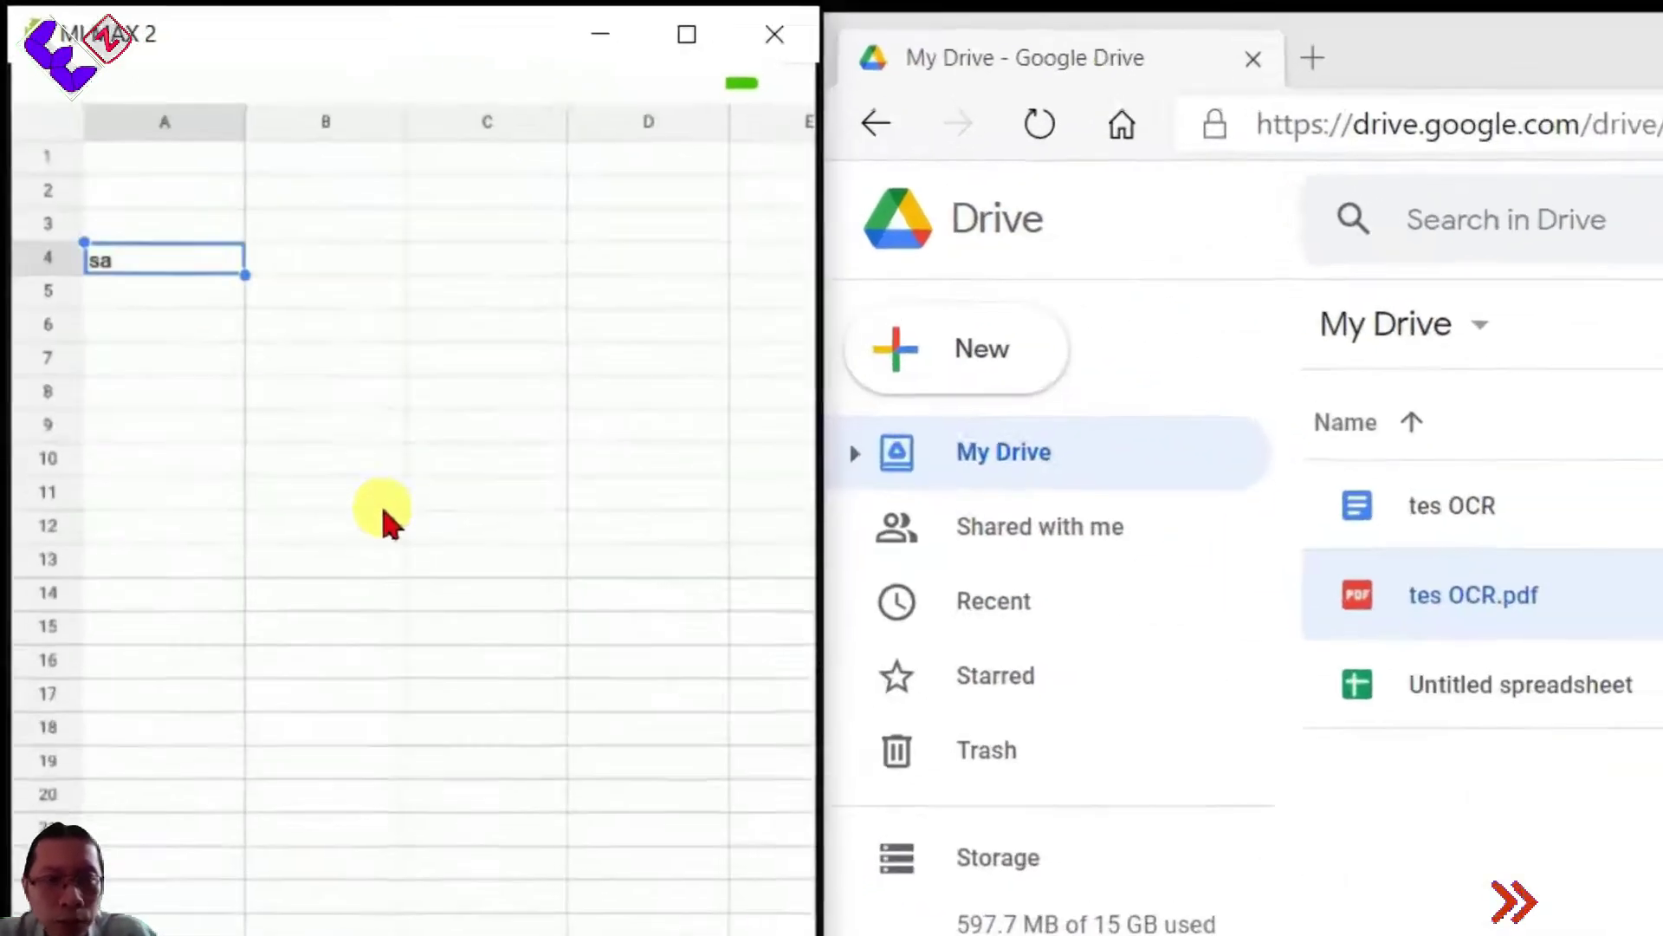
type("tu")
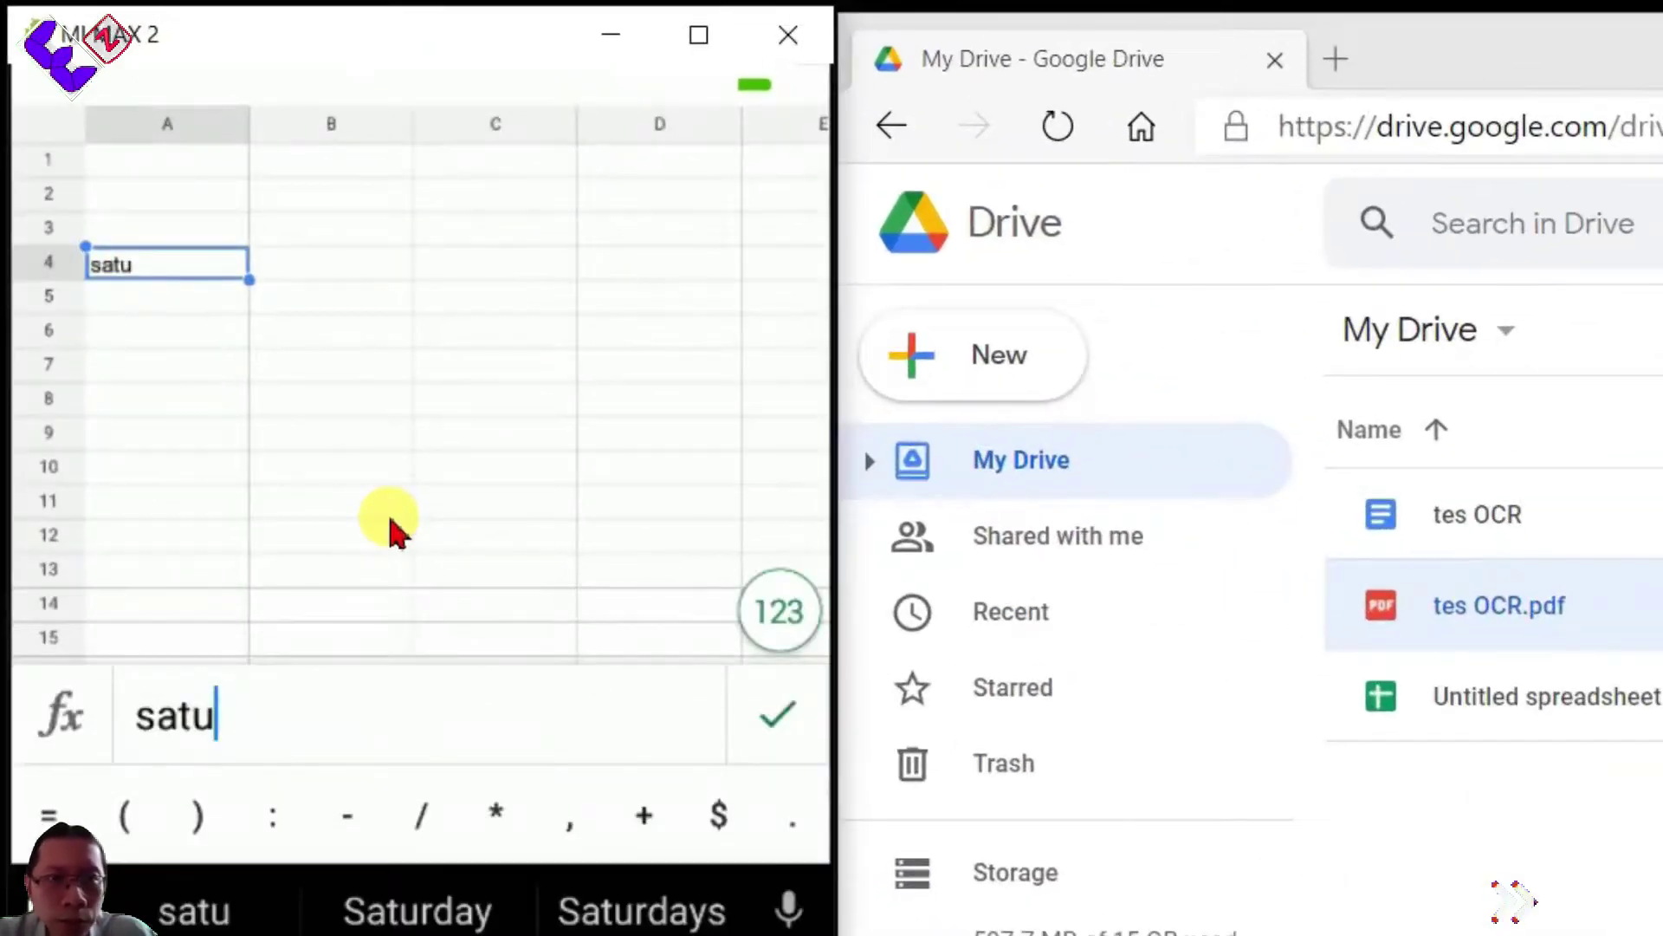
left_click(142, 300)
type("dua")
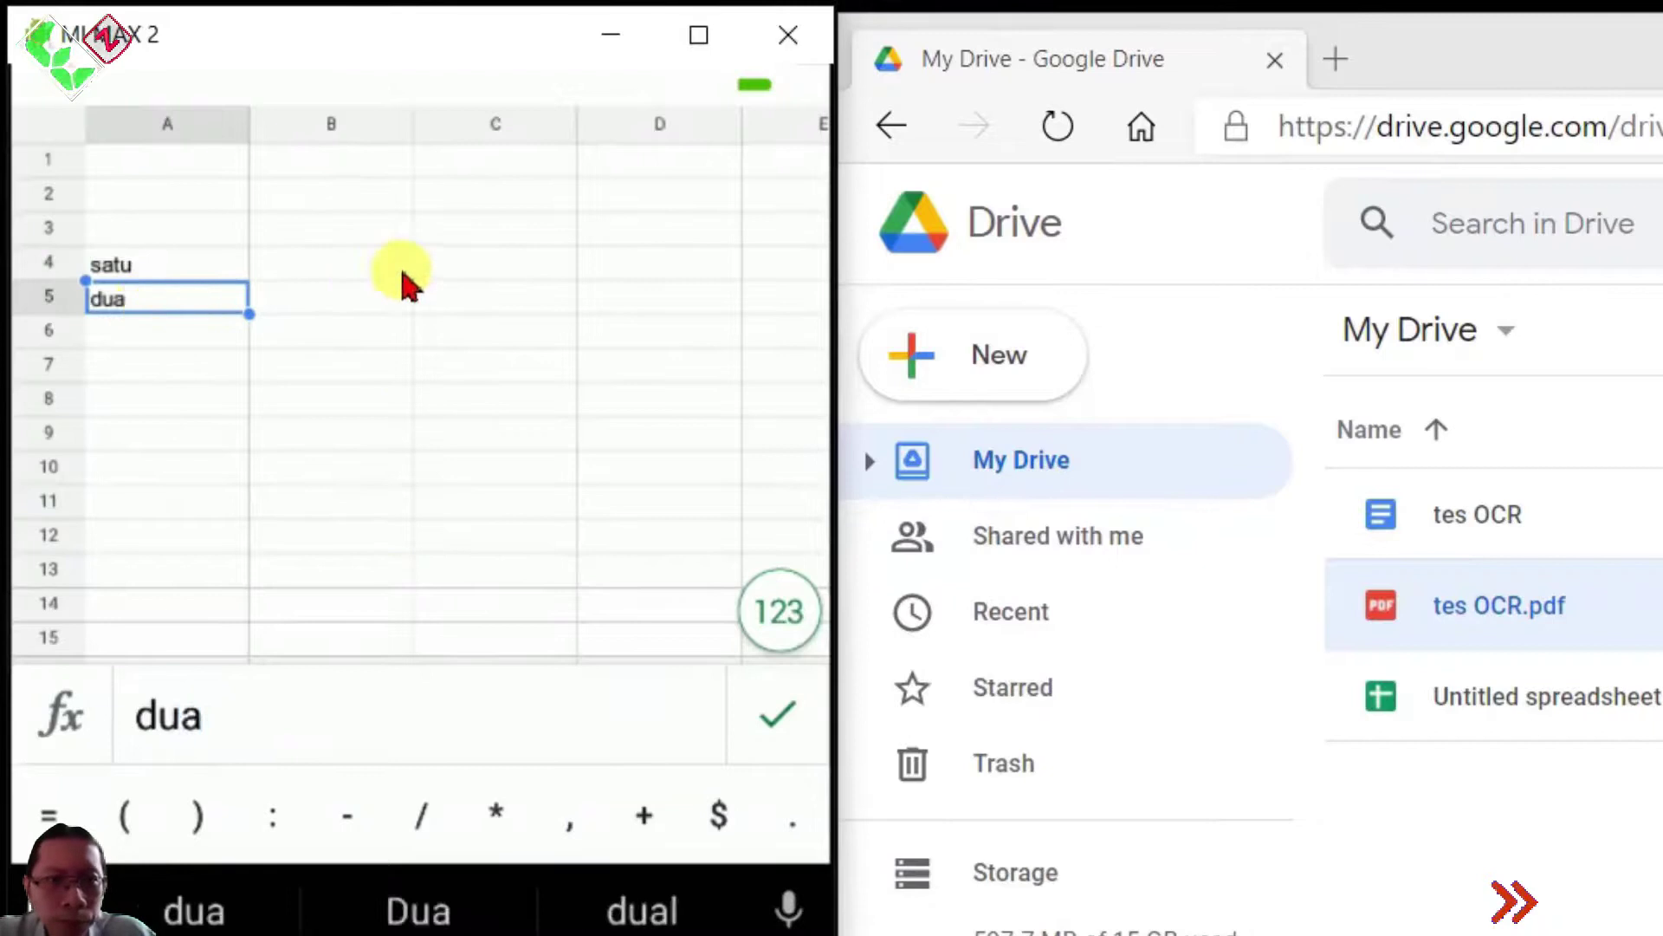
Enter 100 in cell B4 and 200 in cell B5 and finish cell editing
left_click(335, 267)
type("100")
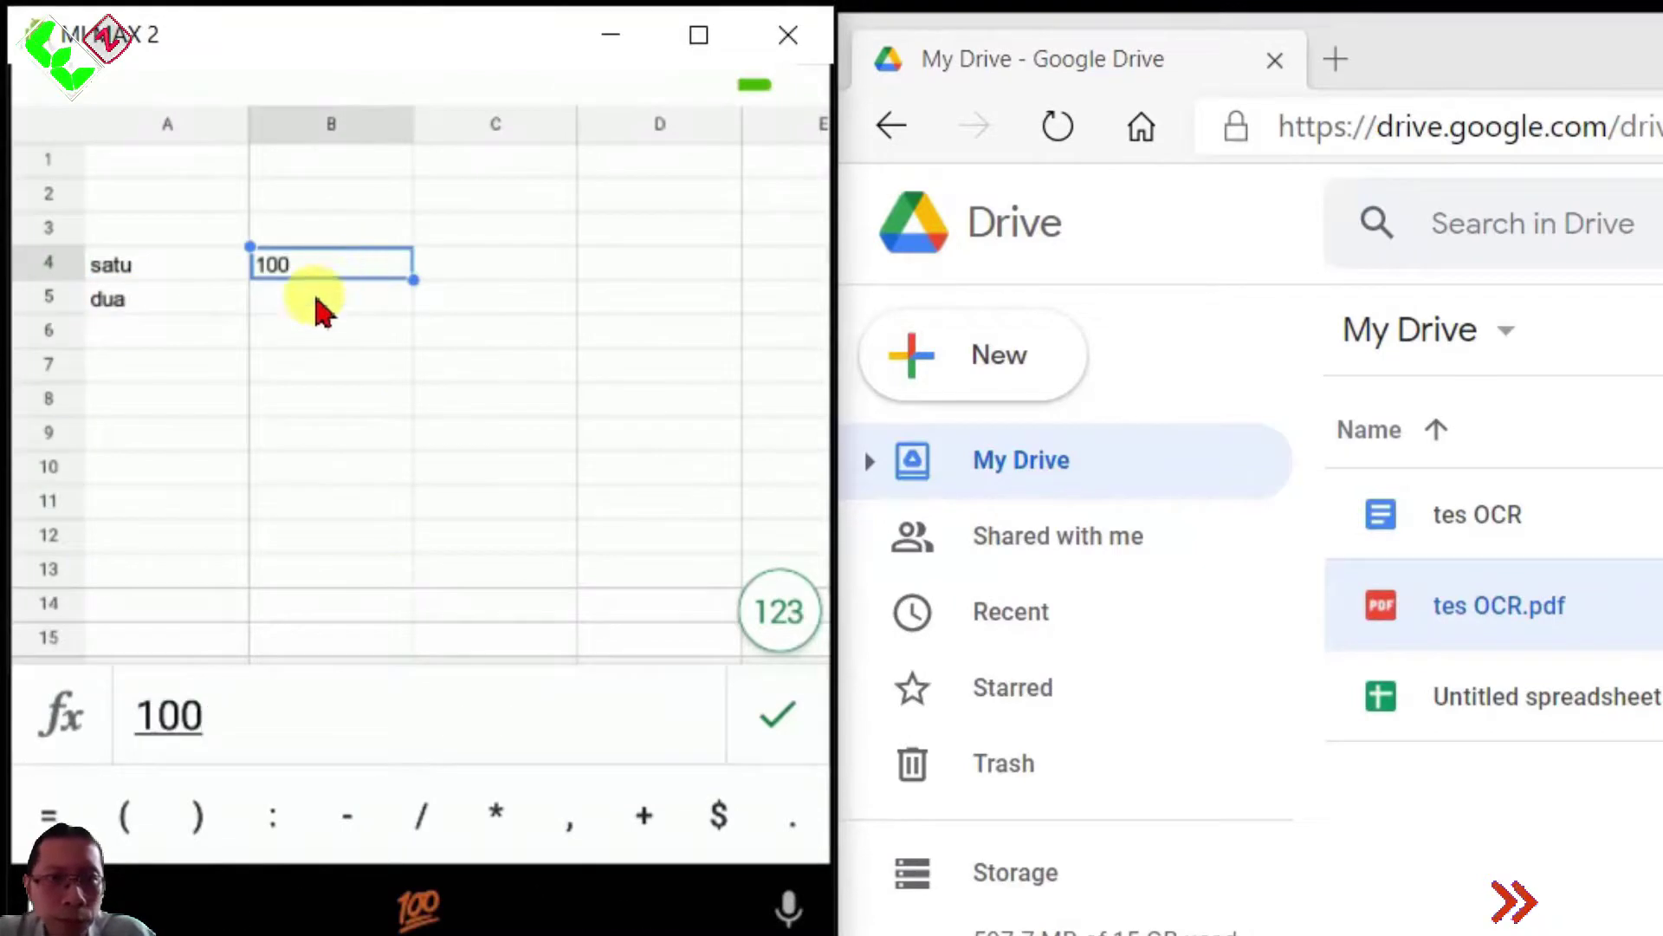
left_click(319, 300)
type("200")
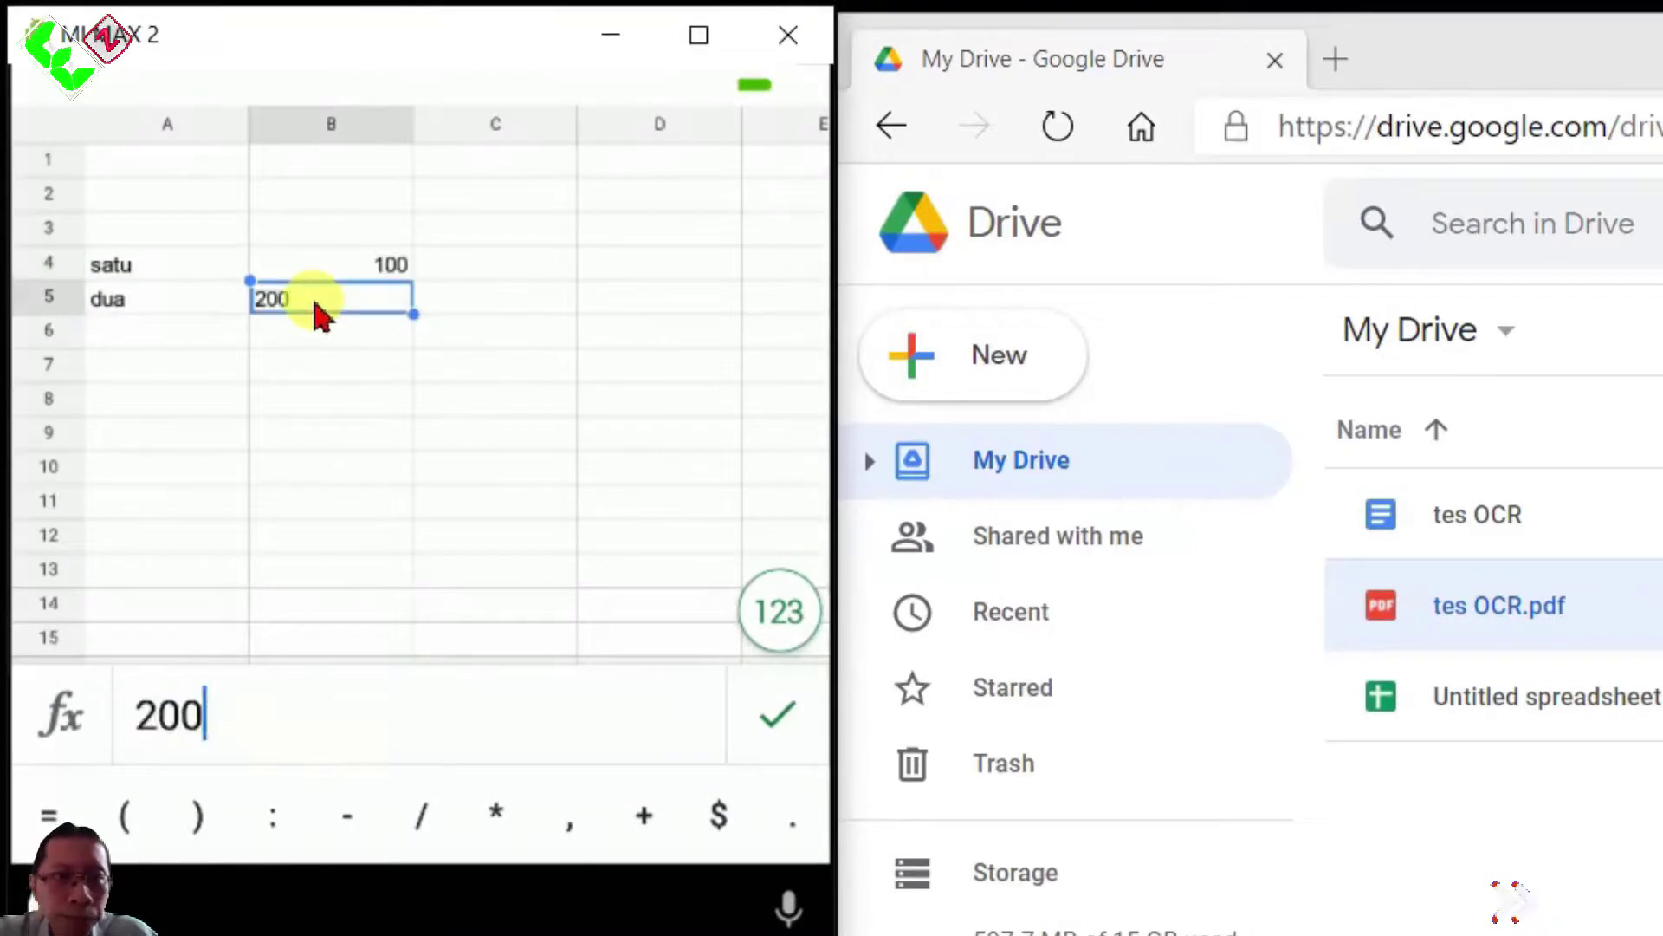
left_click(416, 507)
left_click(773, 715)
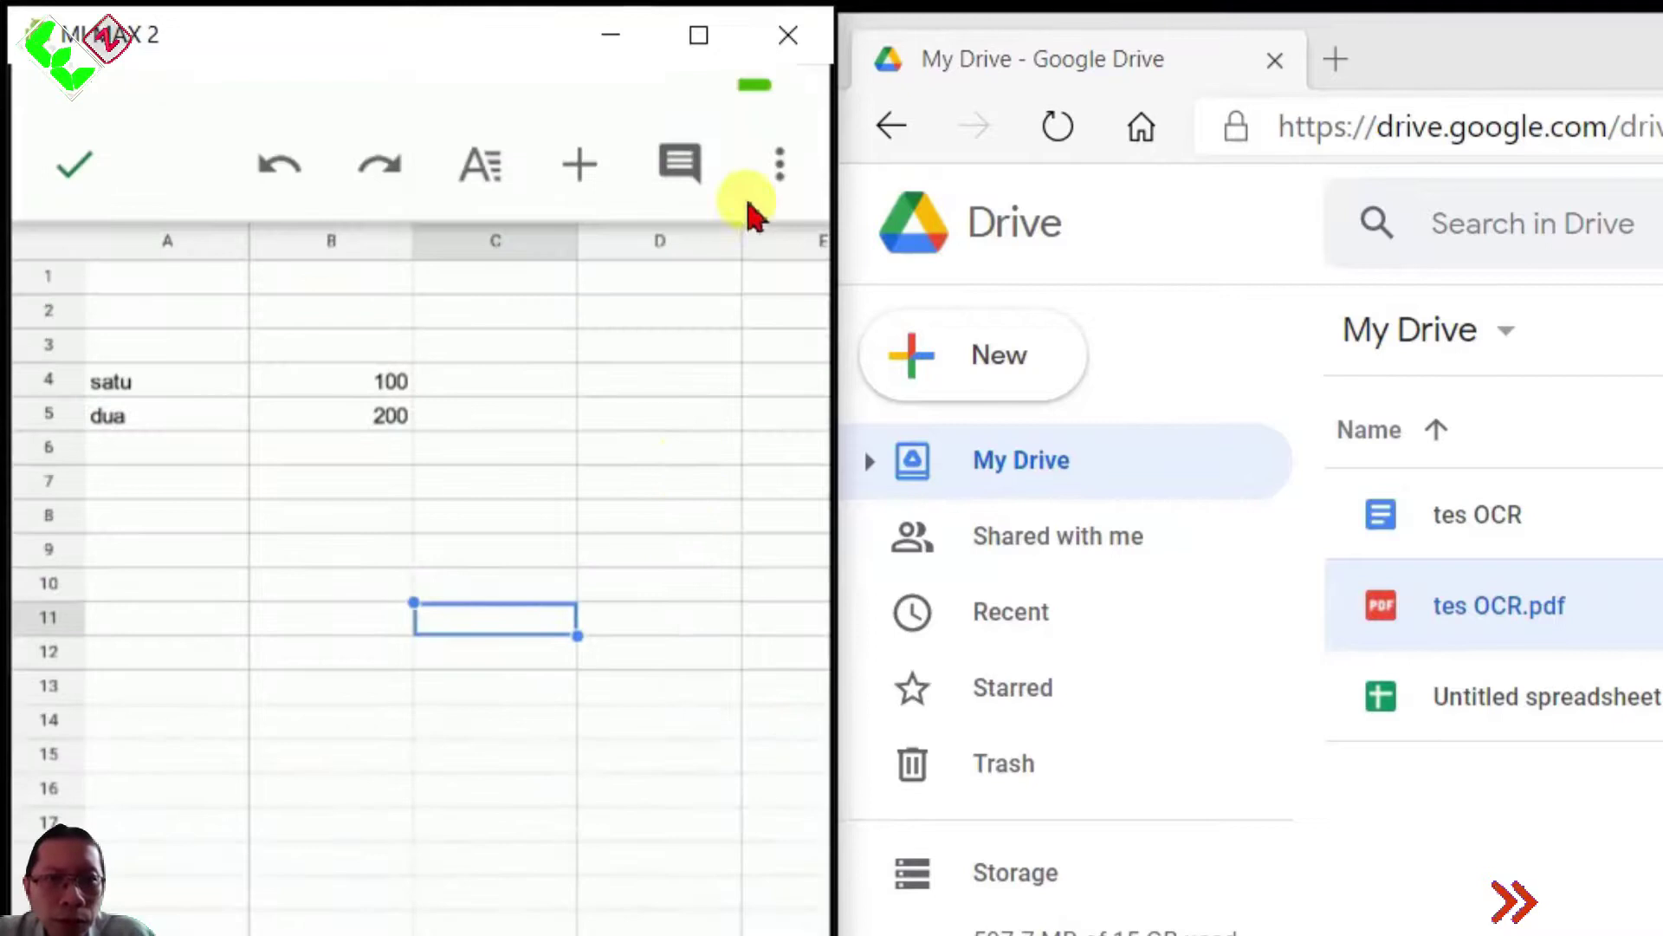
Rename the untitled spreadsheet on the phone as "yes" and return to the Sheets file list
left_click(779, 165)
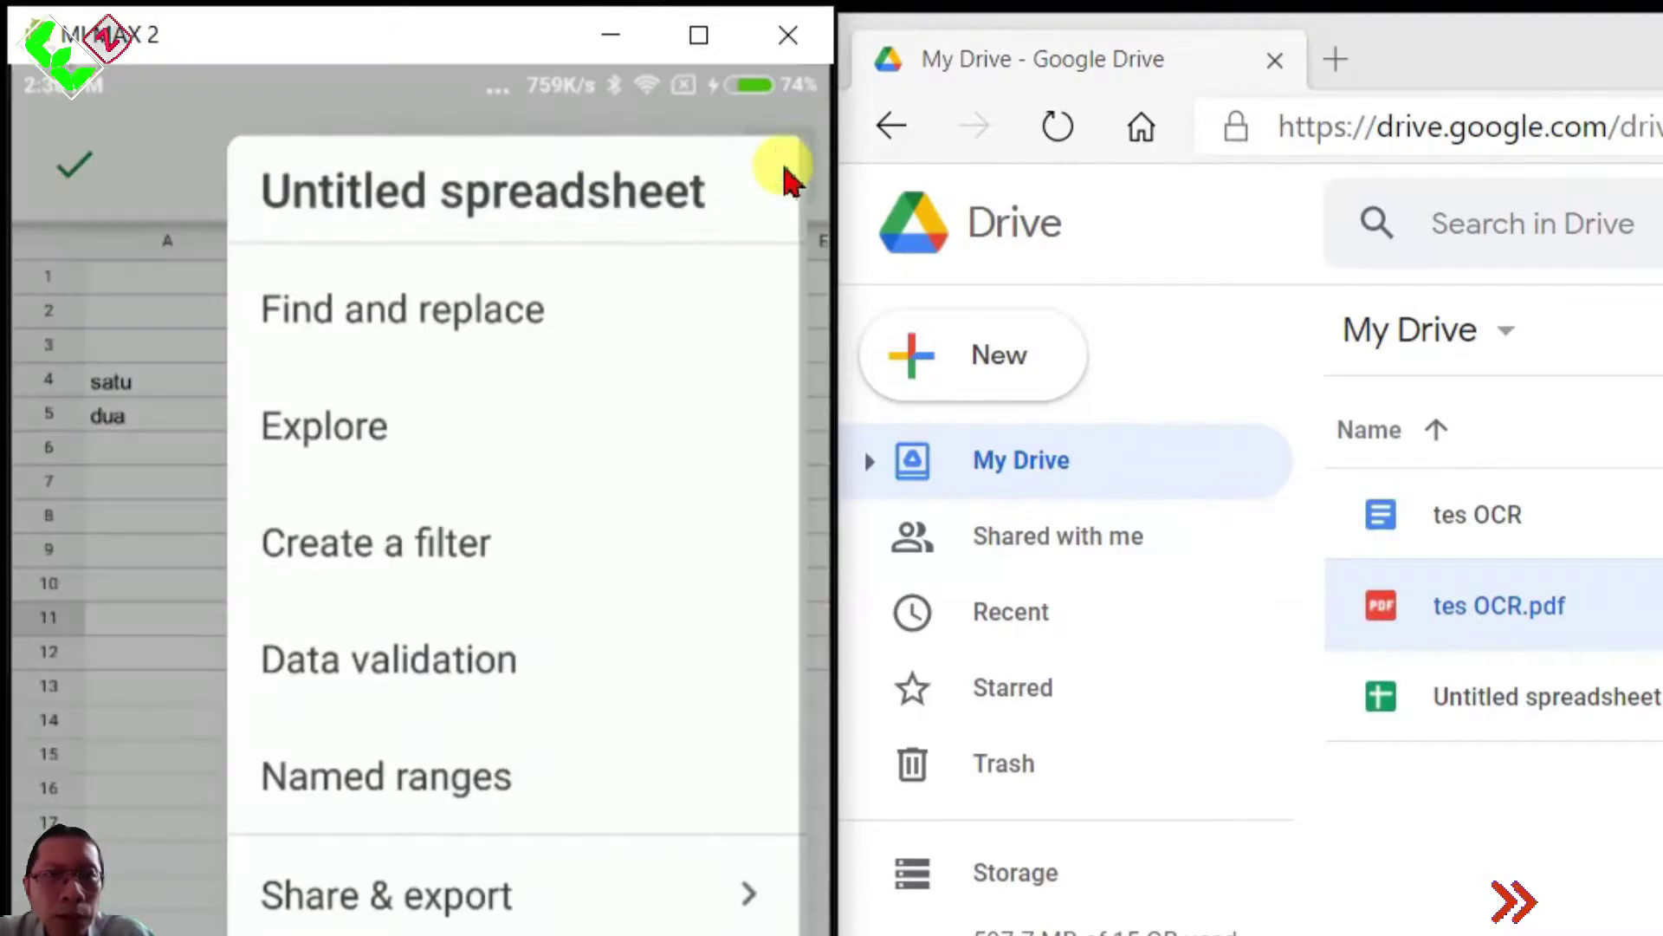
left_click(622, 210)
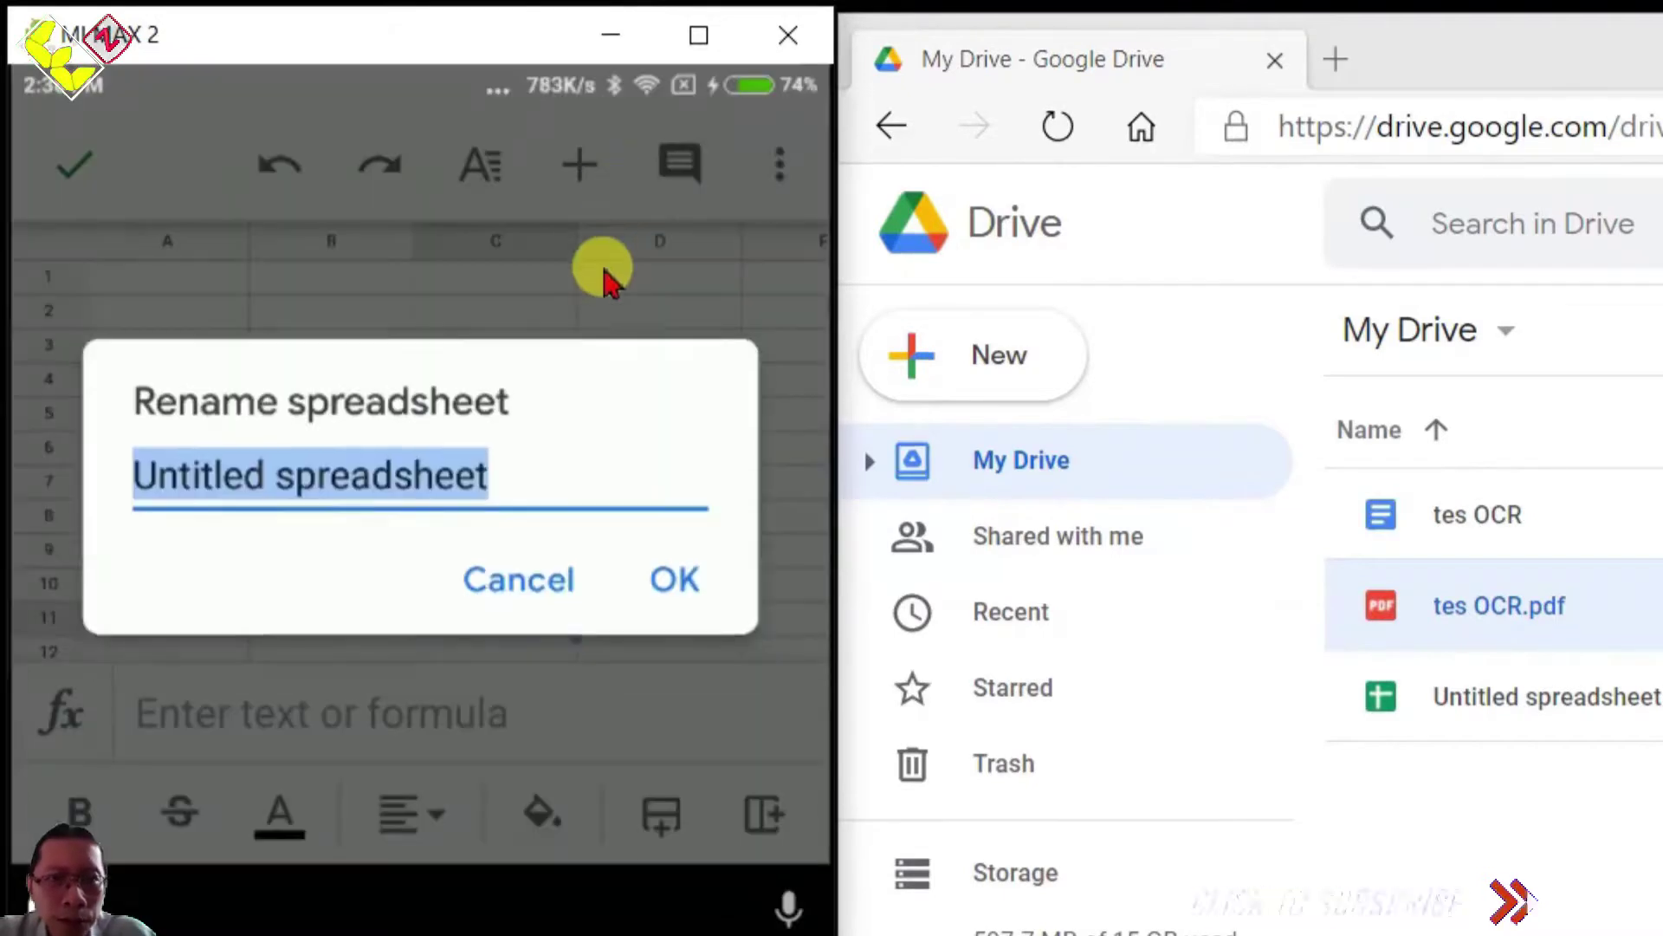
type("yes")
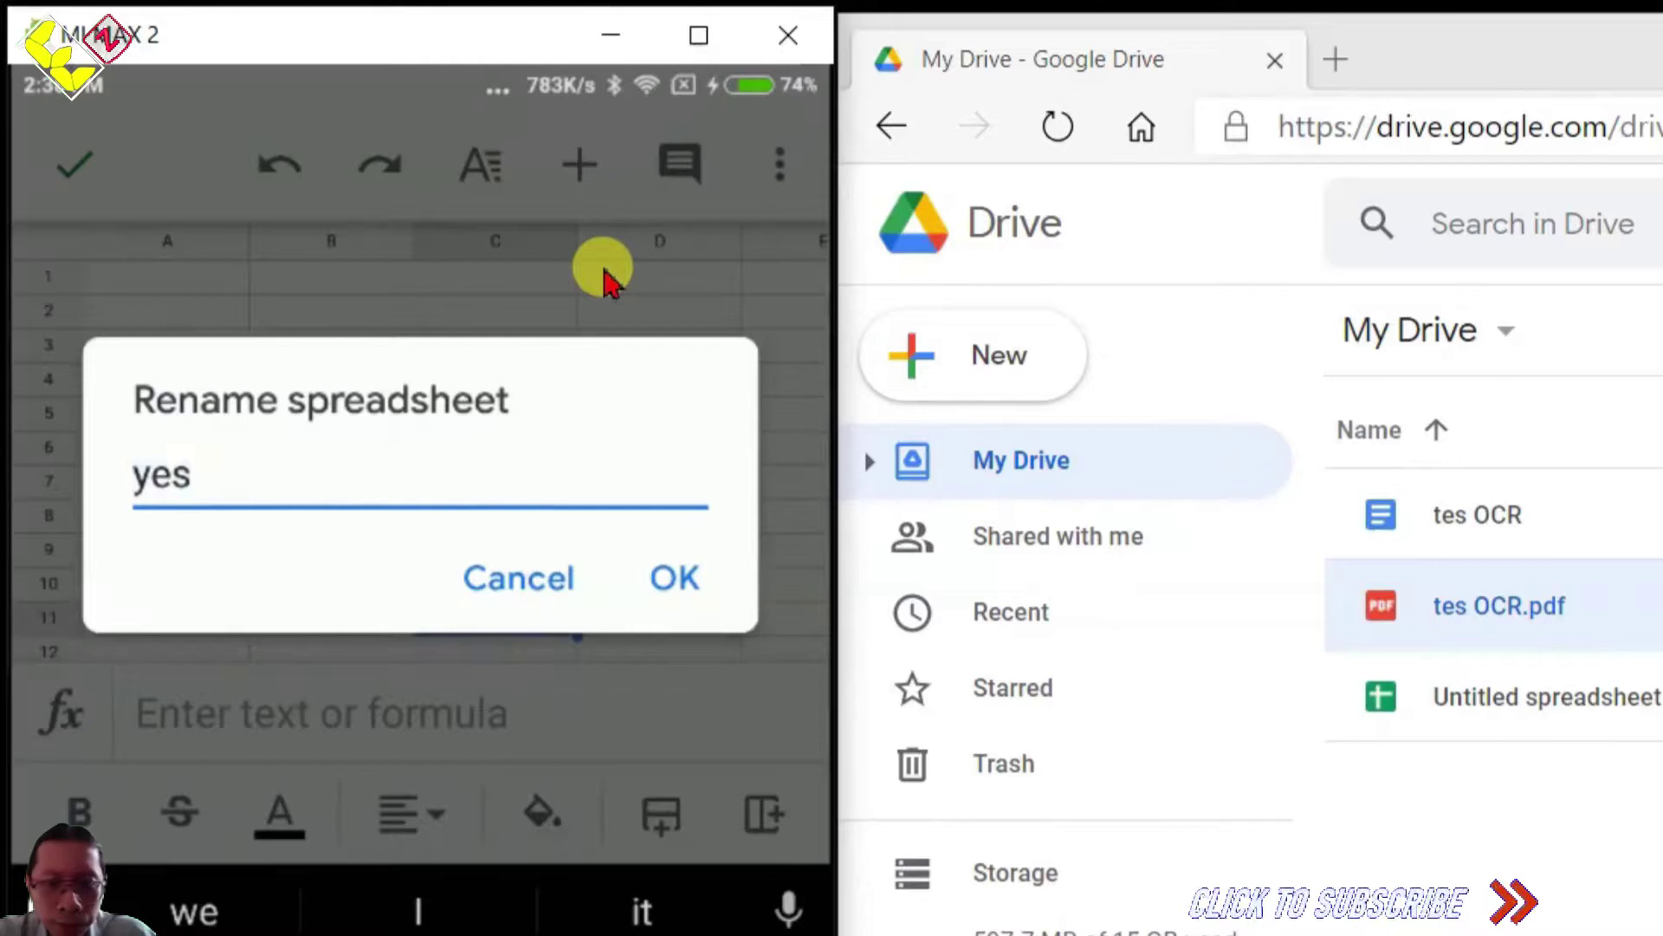
key("Return")
left_click(67, 176)
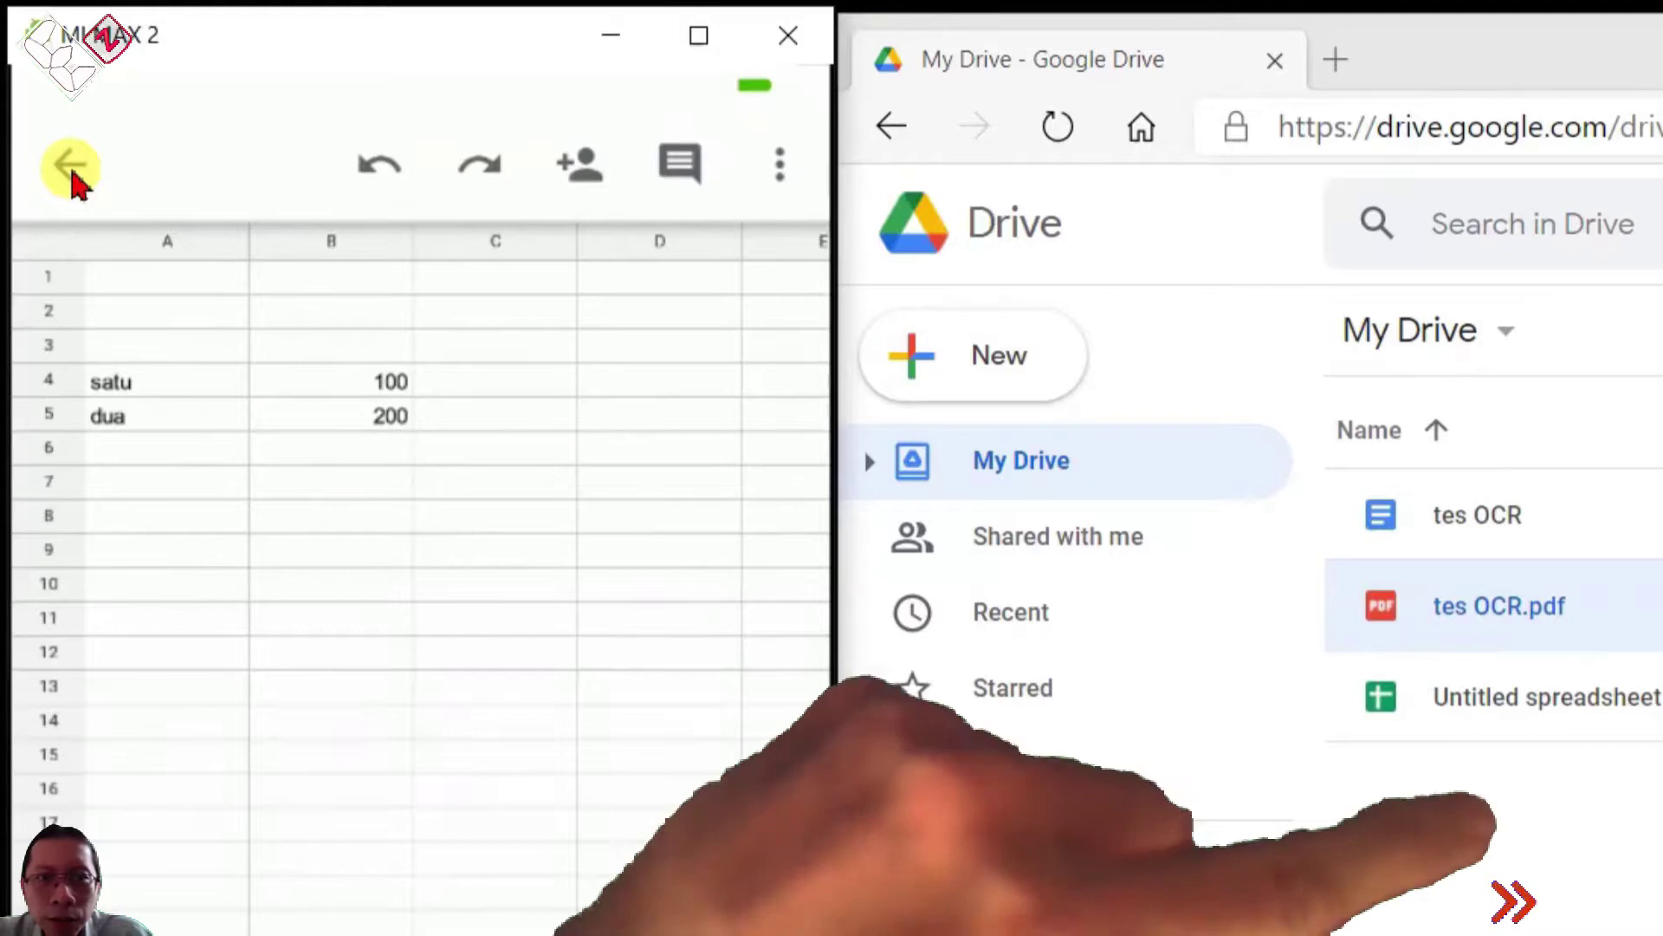
left_click(72, 170)
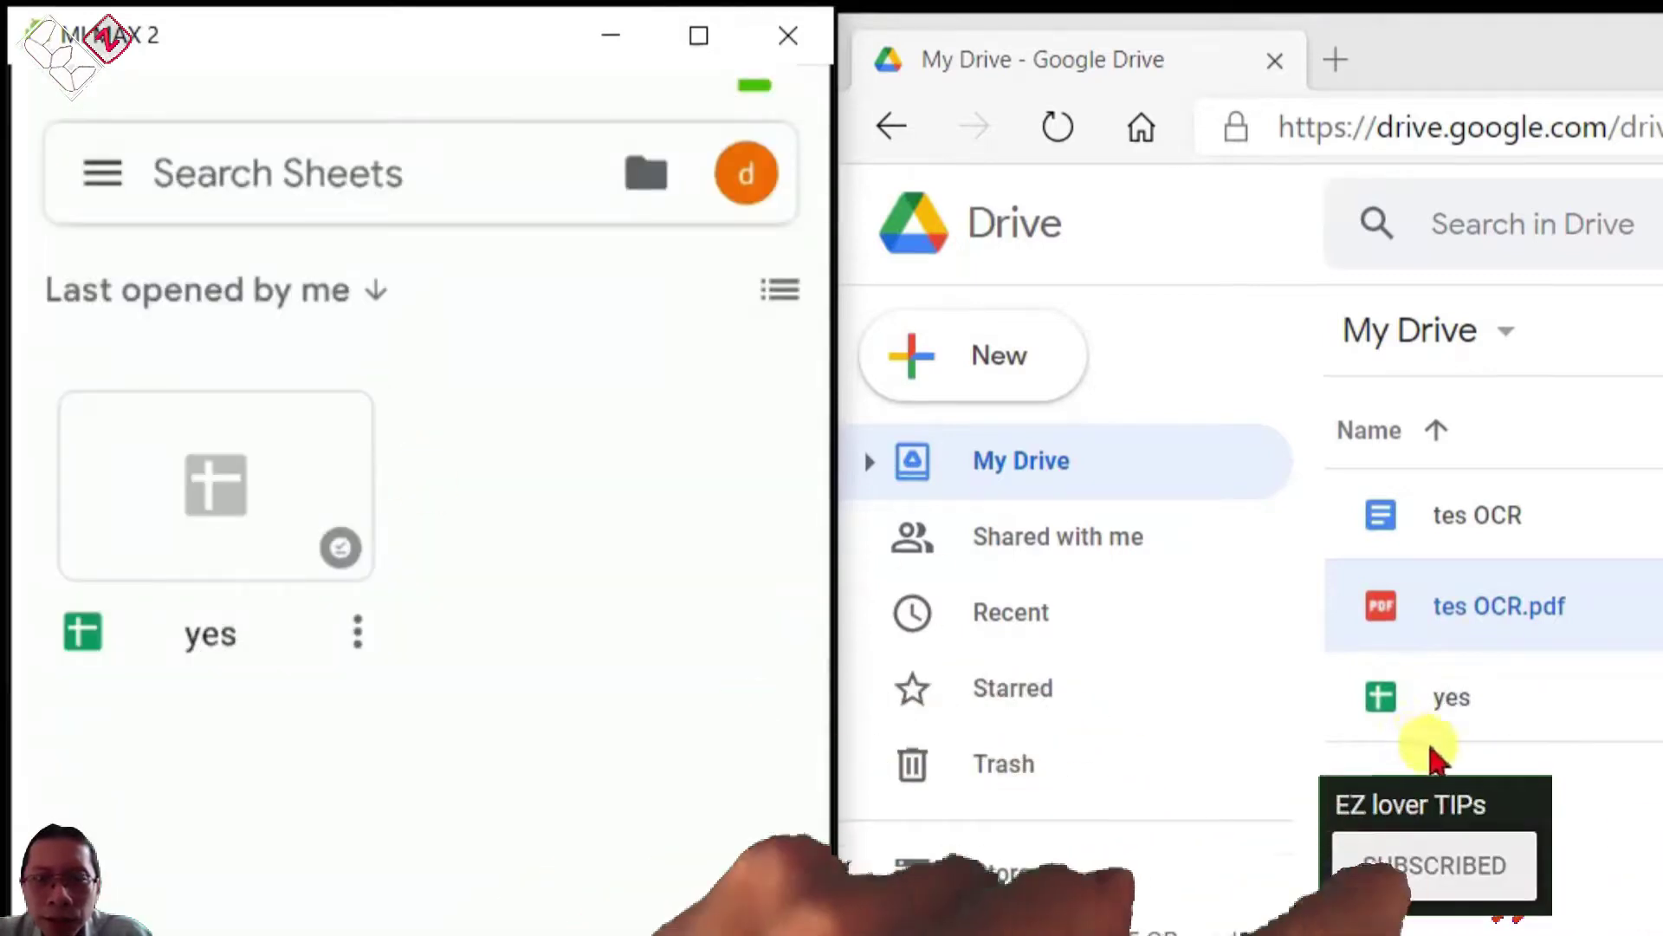
Open the yes spreadsheet from My Drive in the browser with Google Sheets to check its cells, and return to My Drive
left_click(1456, 706)
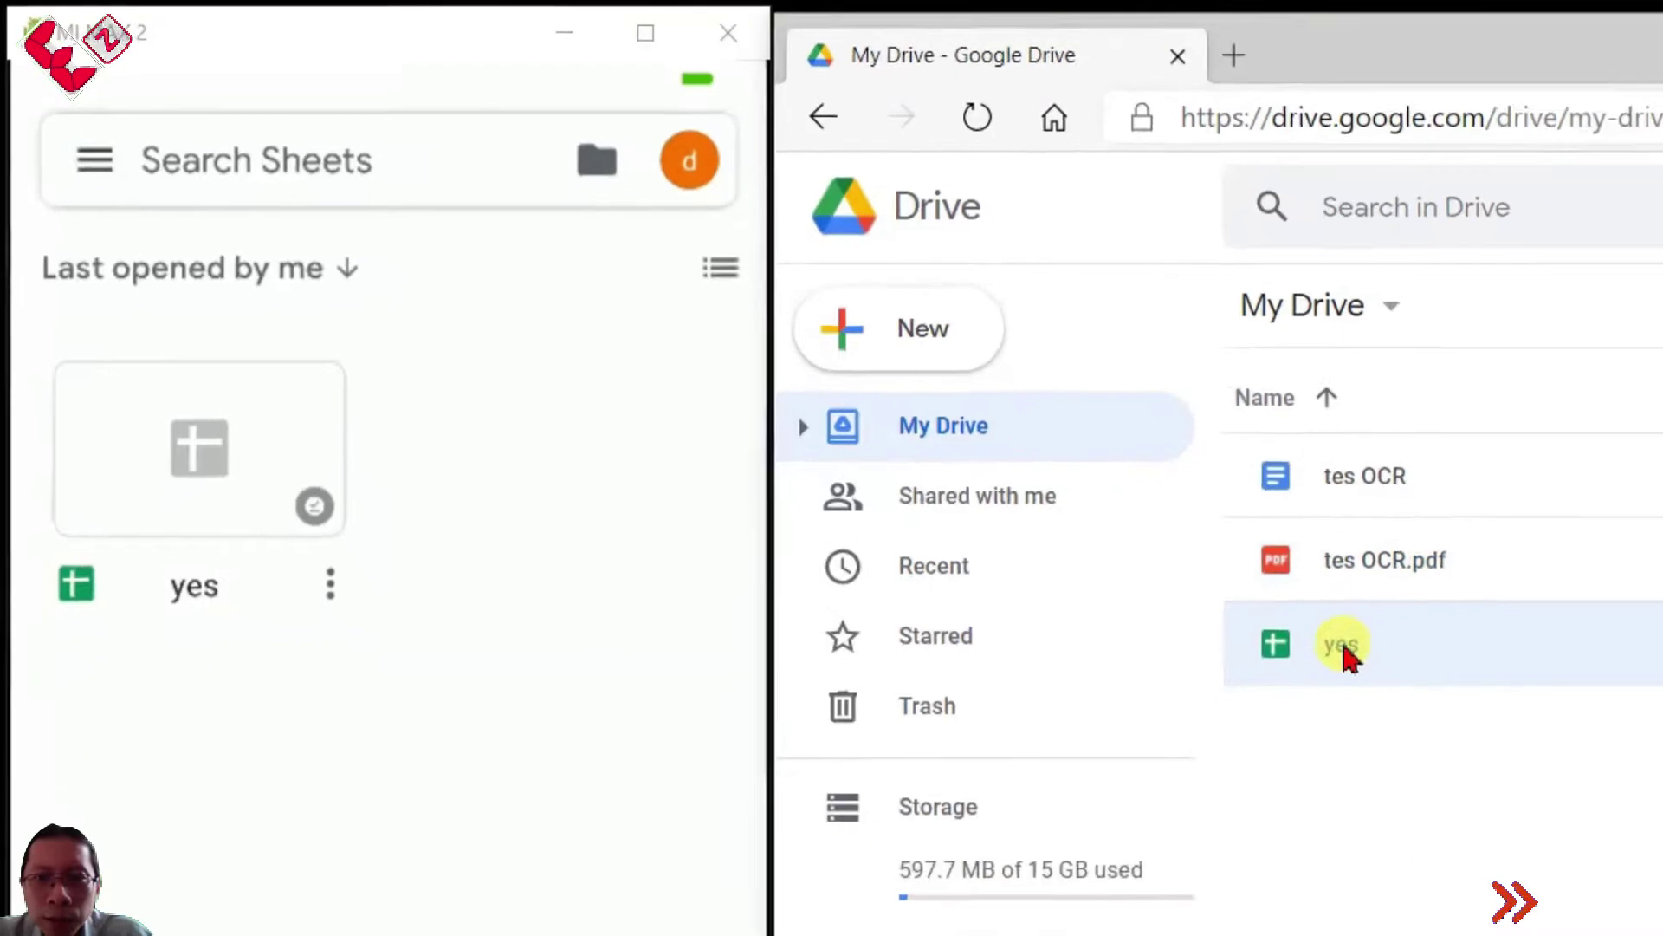
double_click(1217, 587)
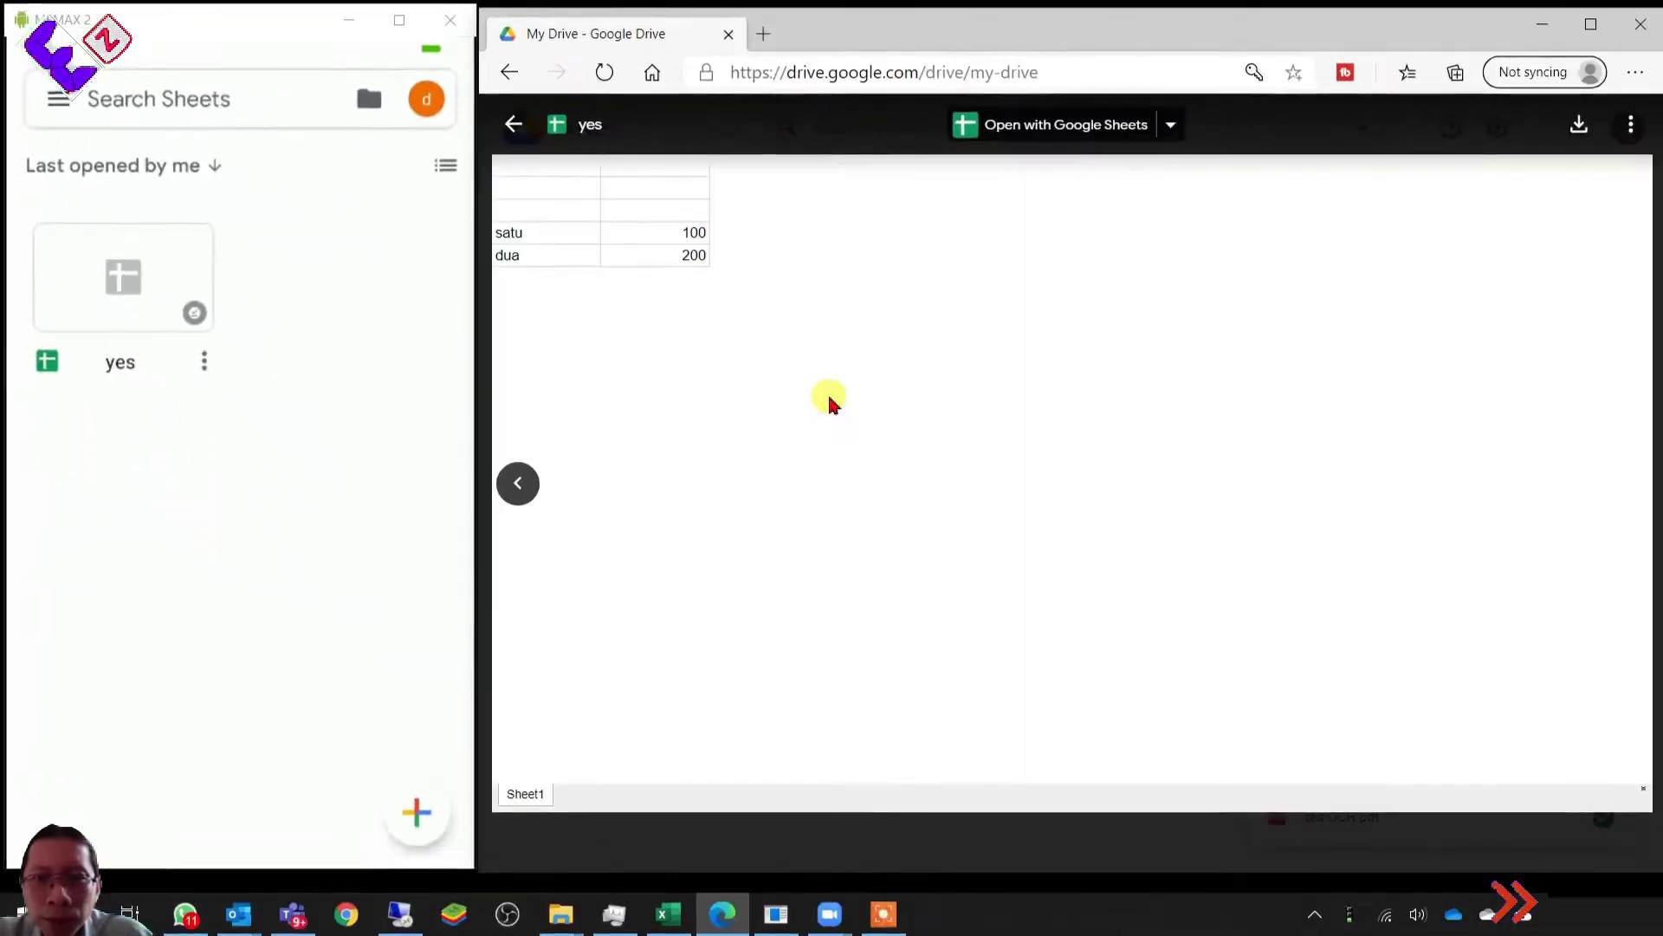
left_click(1053, 124)
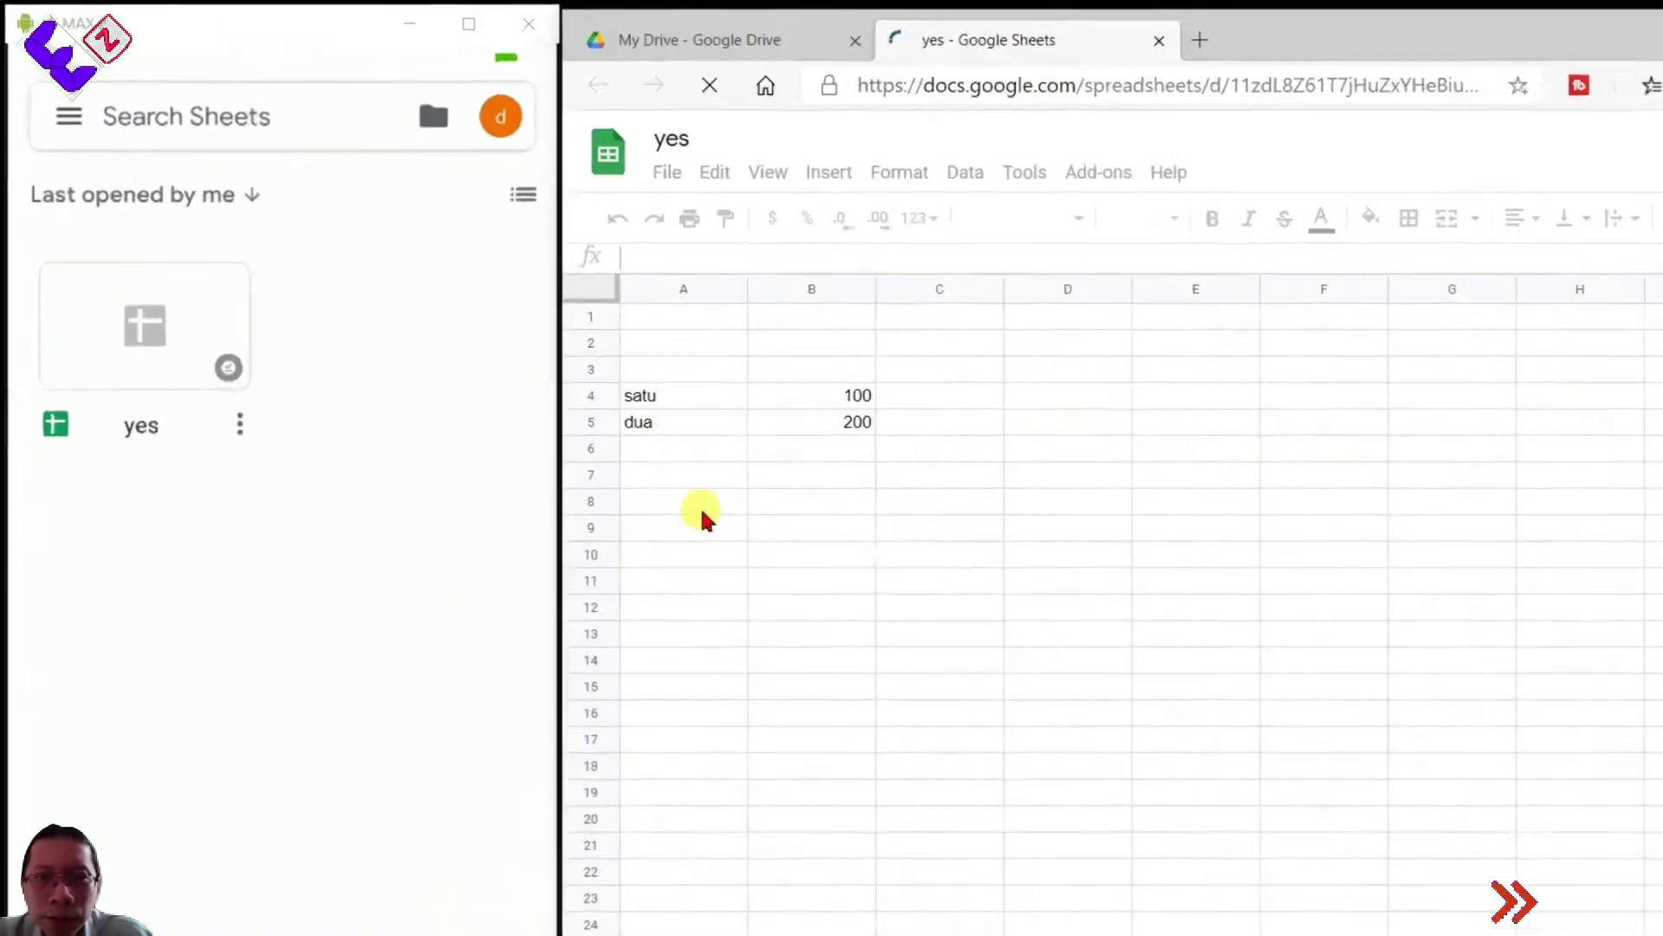
left_click(1061, 667)
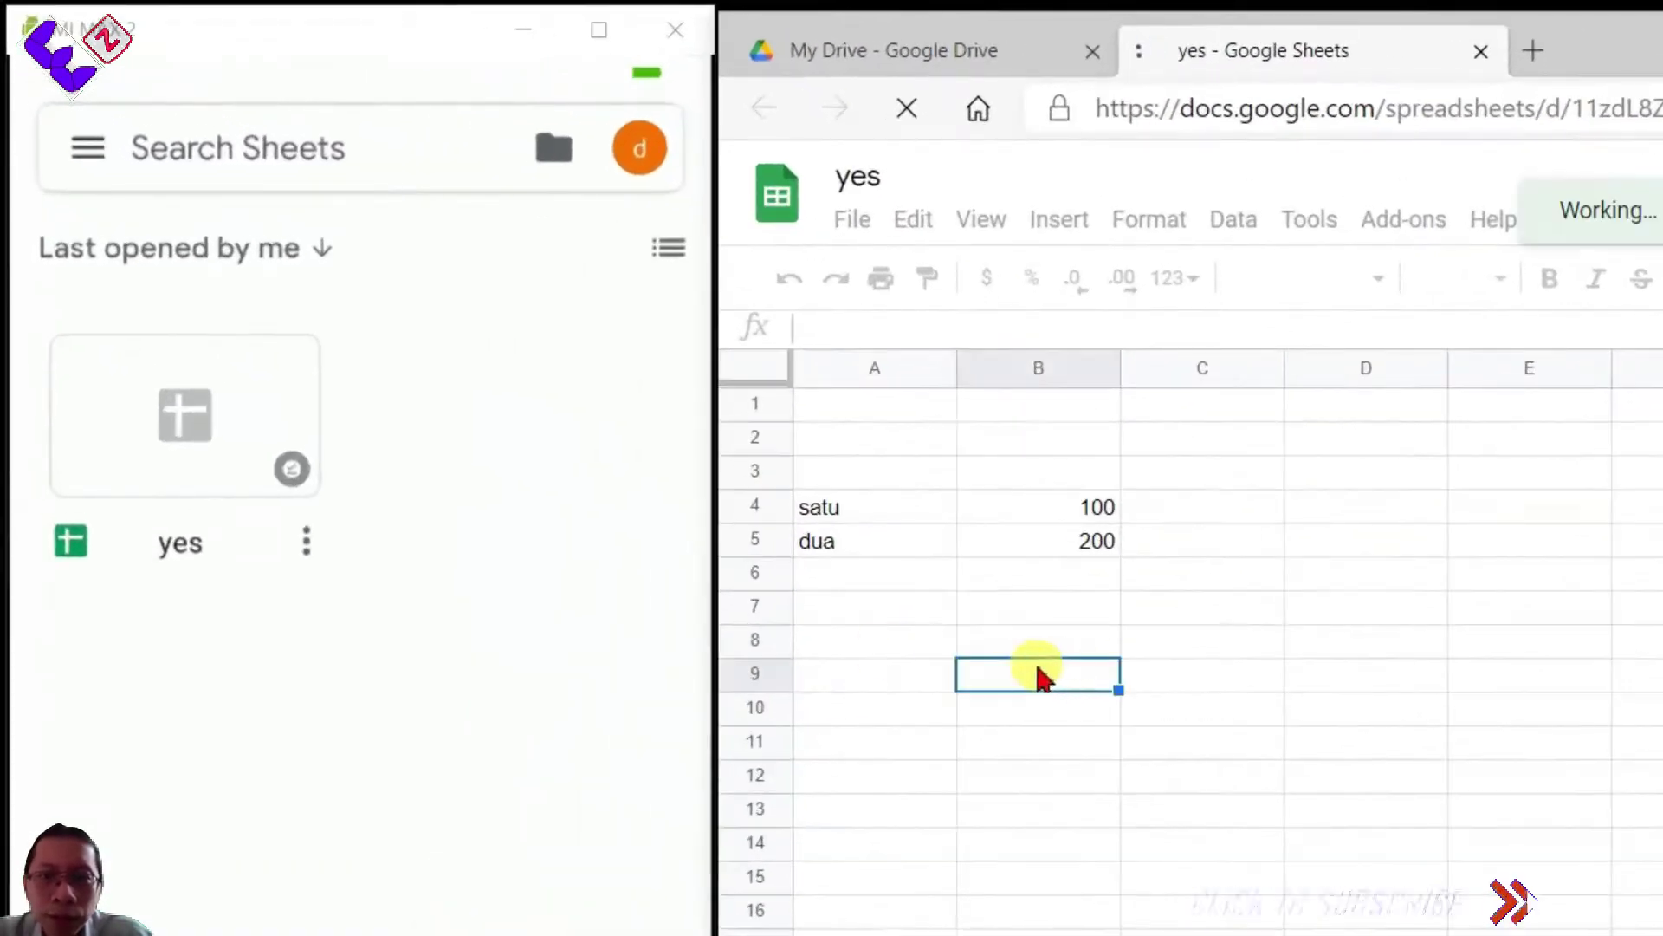
left_click(880, 644)
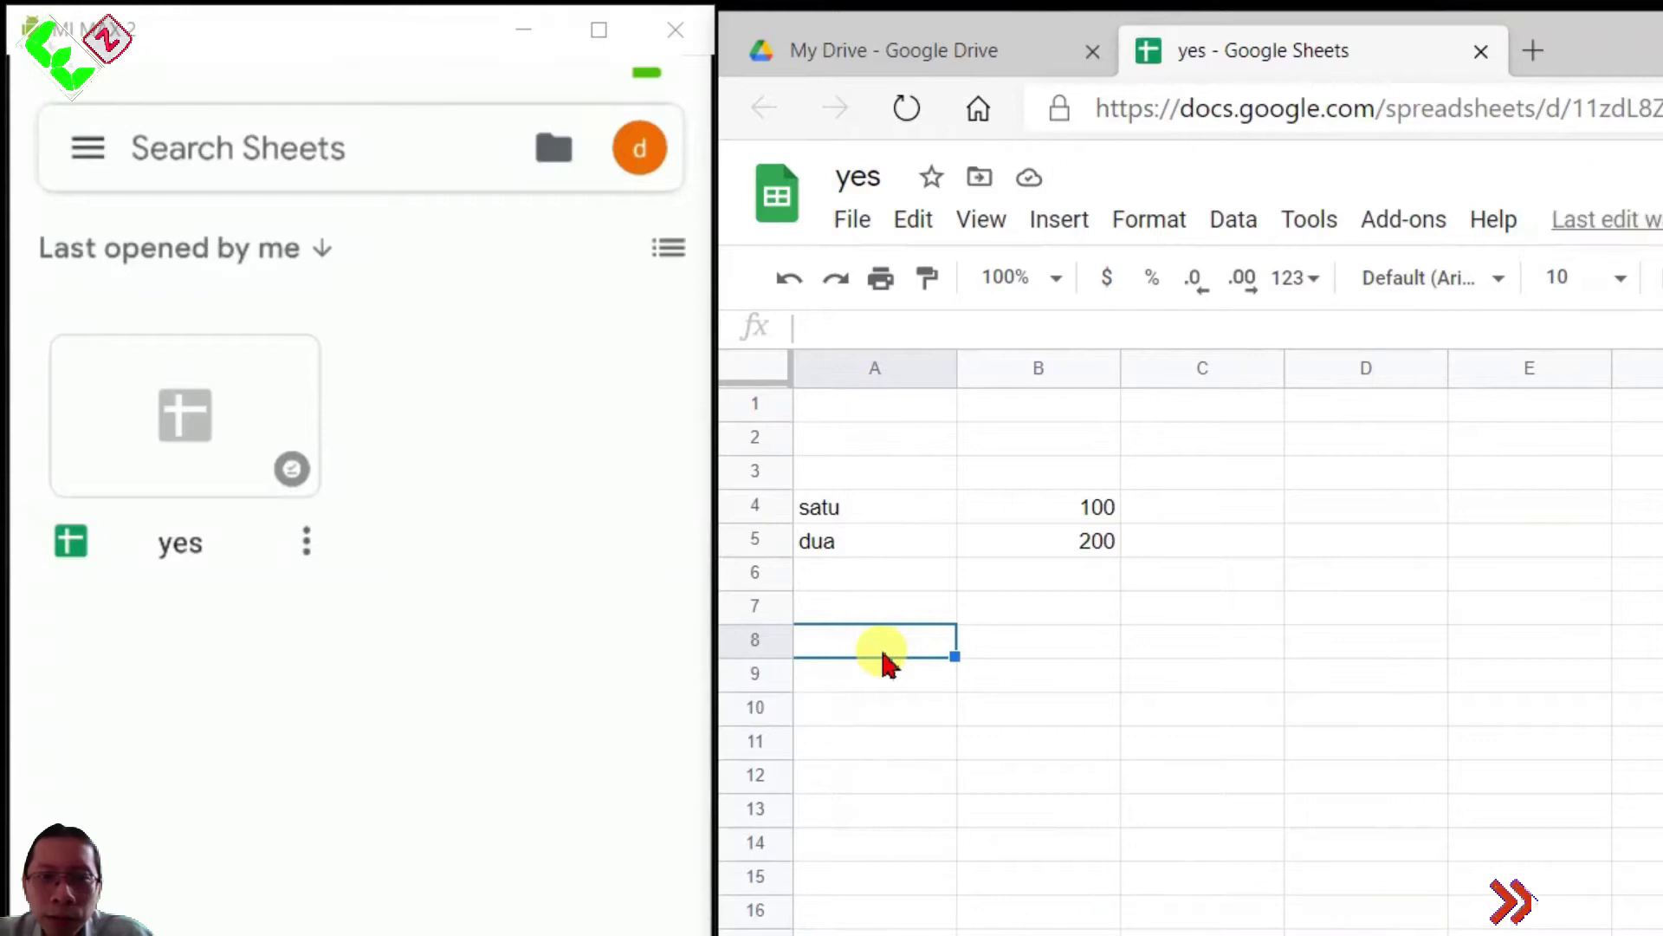
left_click(1386, 426)
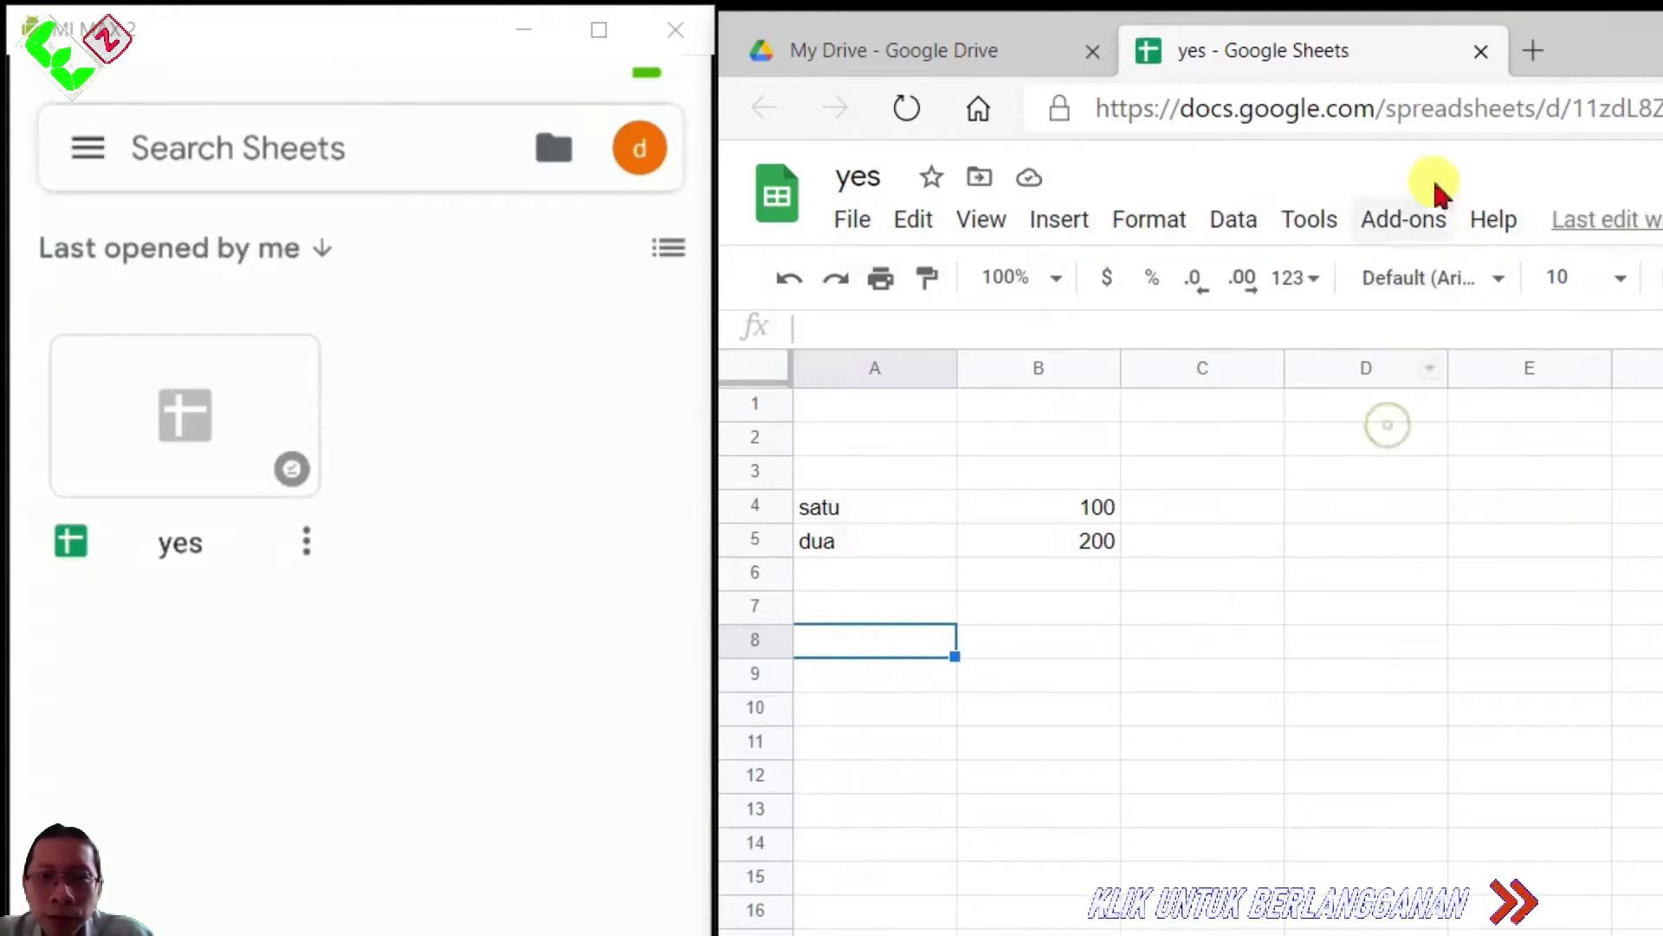
left_click(1483, 52)
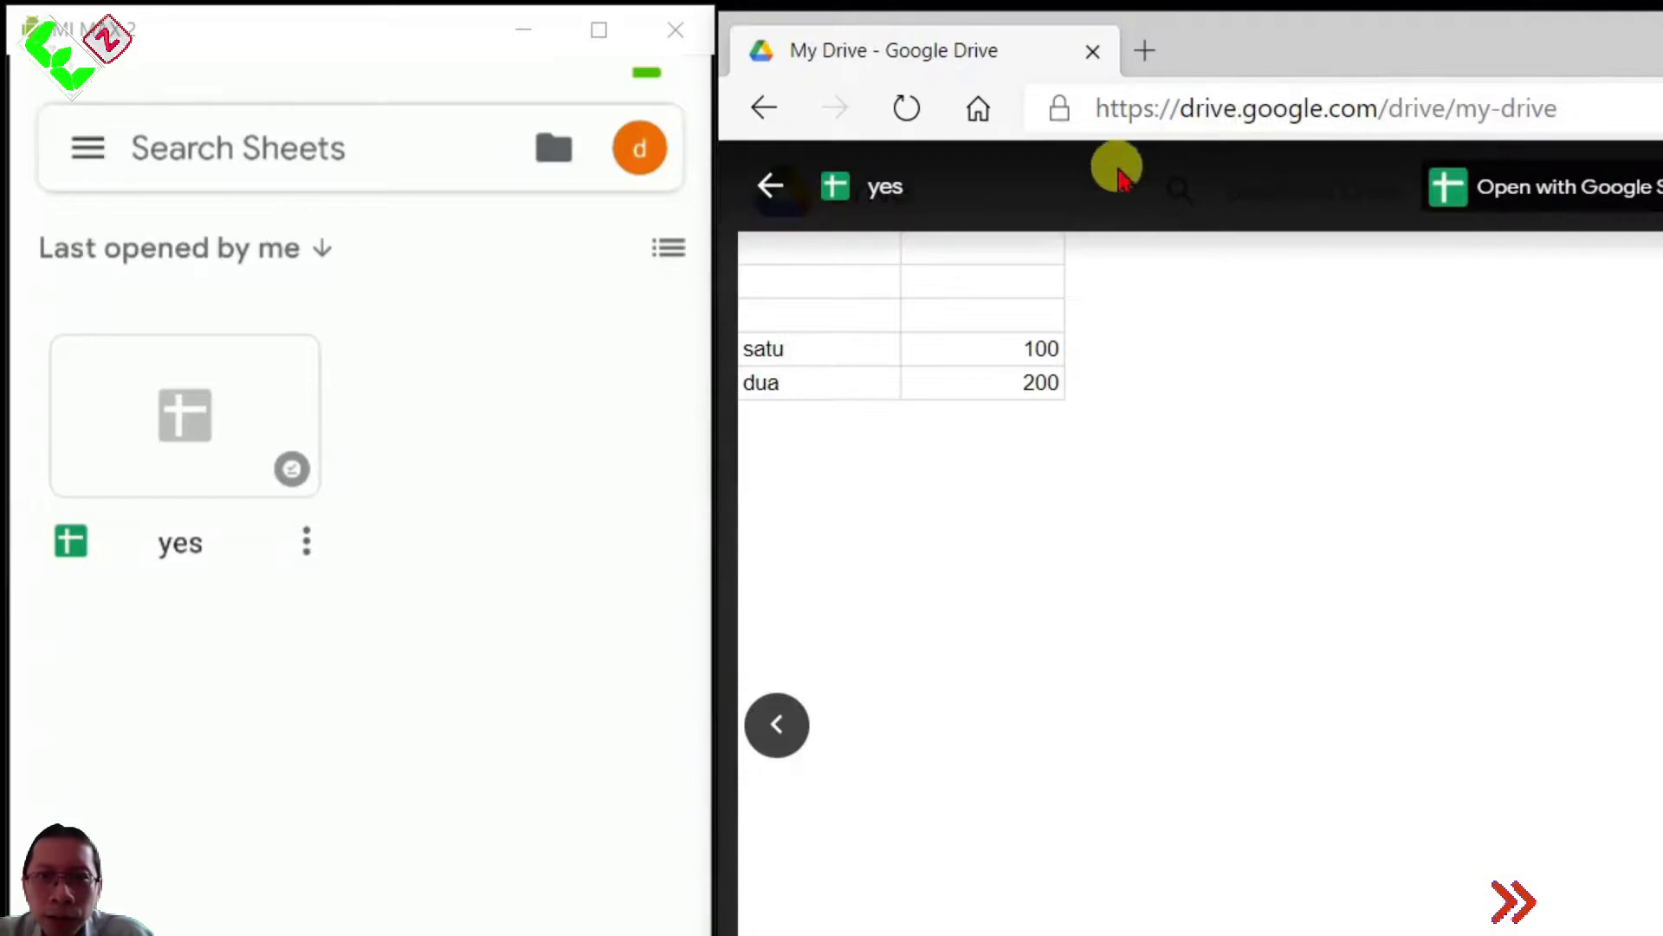
left_click(770, 186)
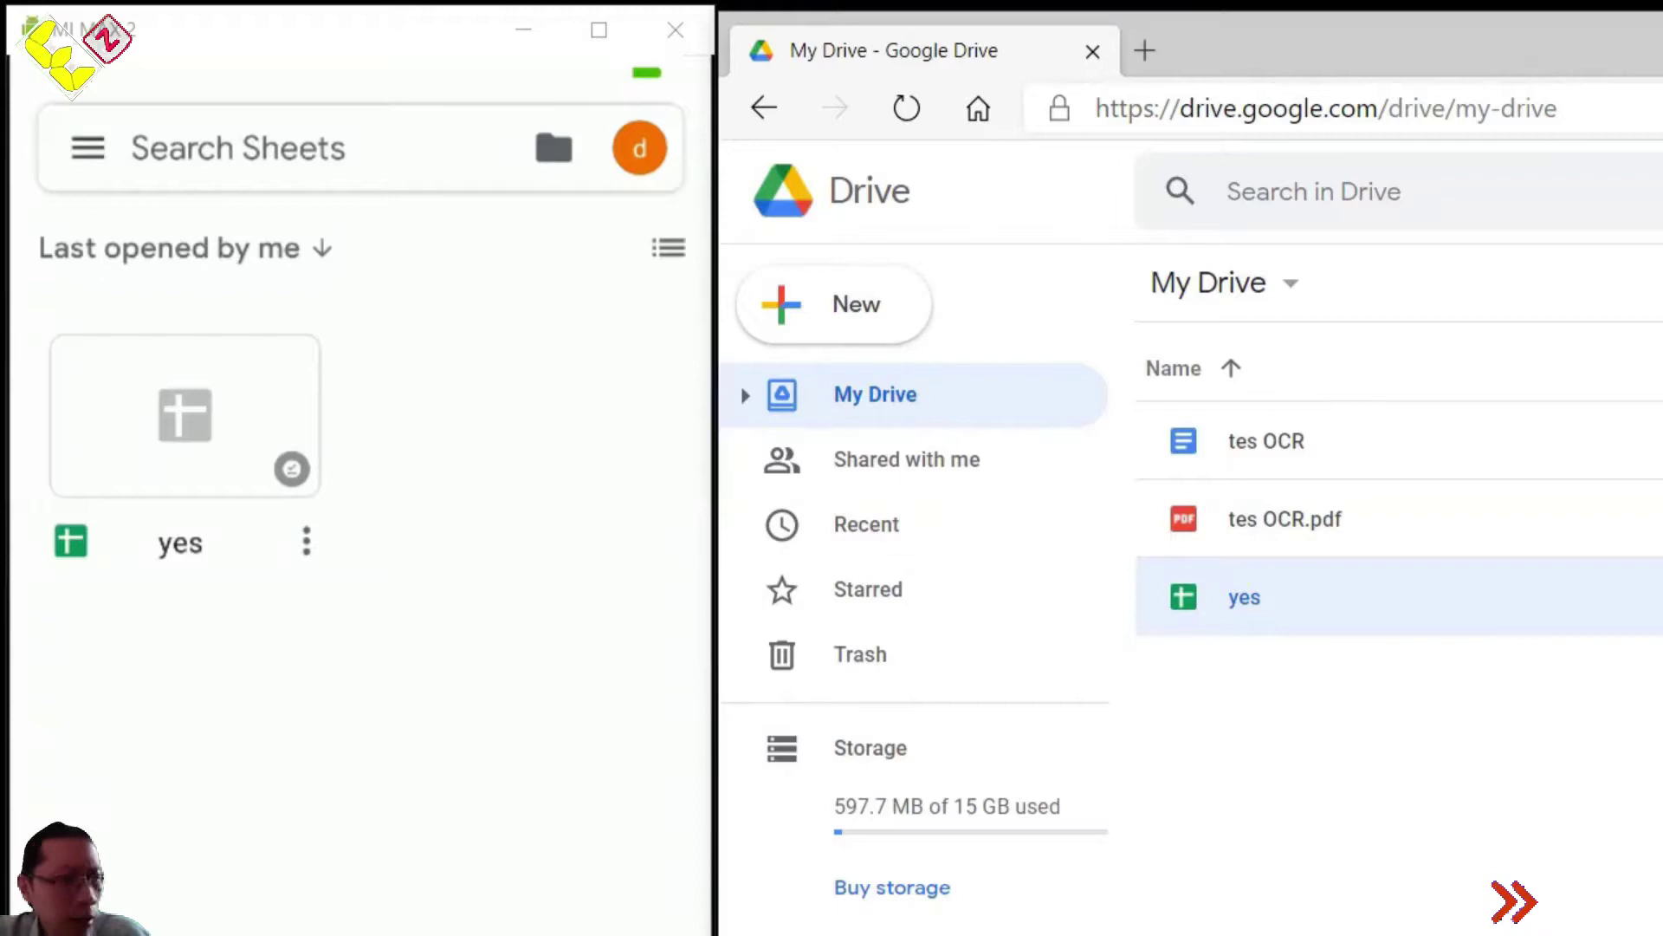
Search the phone's Play Store for "docs" and launch Google Docs from its store page
left_click(361, 934)
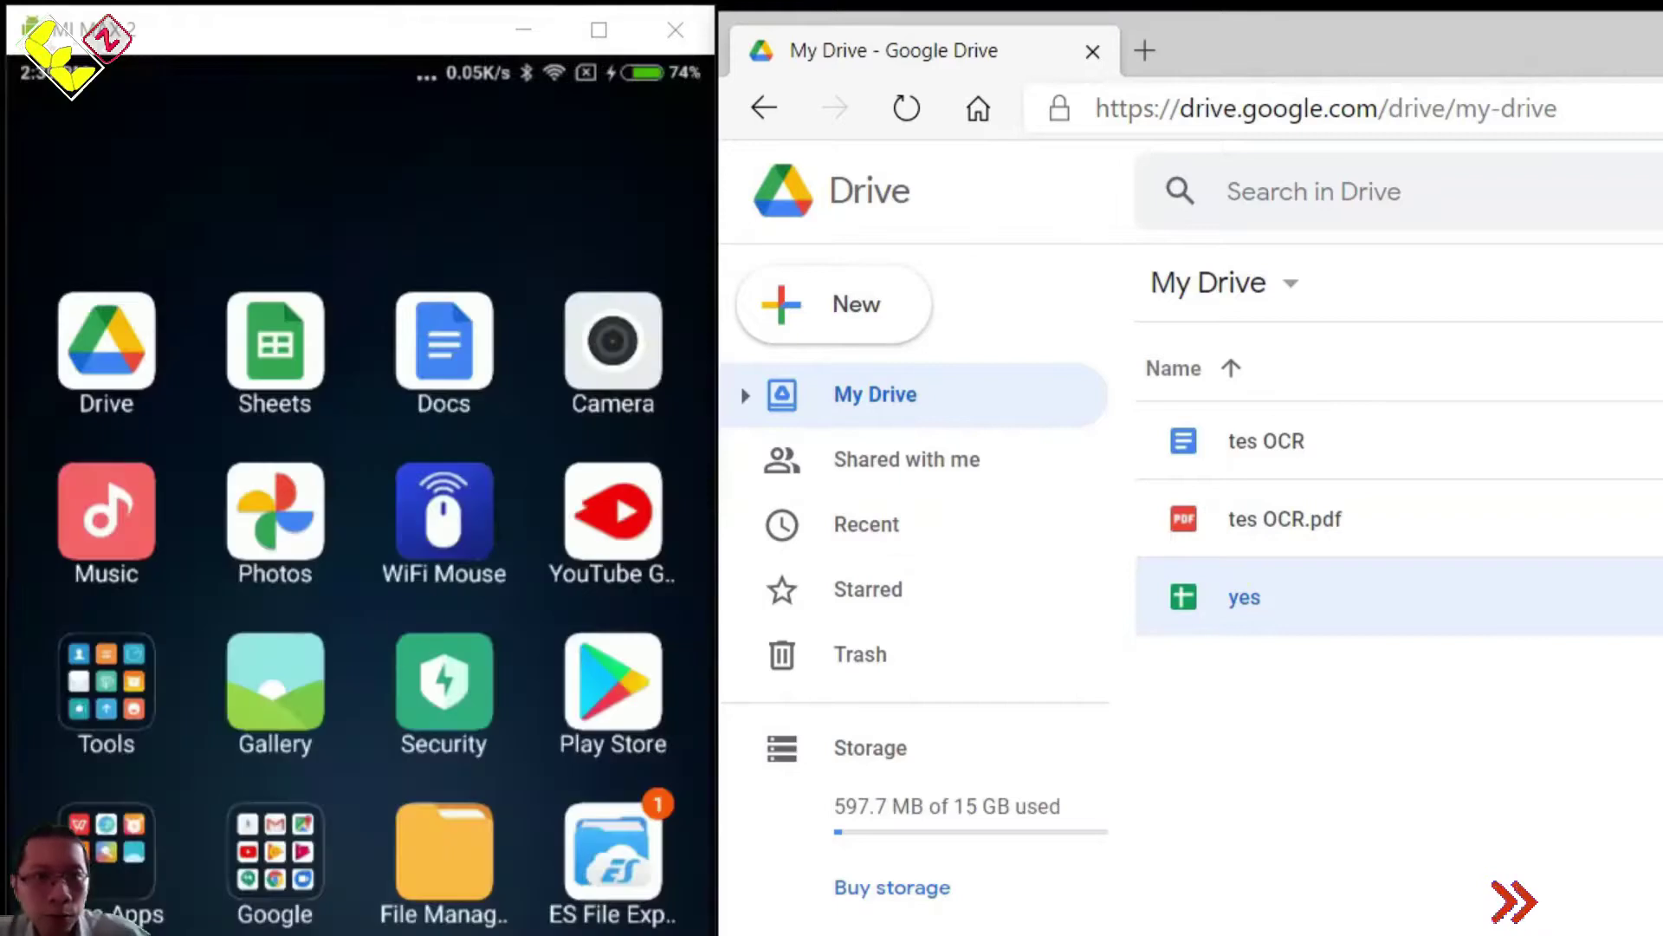
left_click(607, 700)
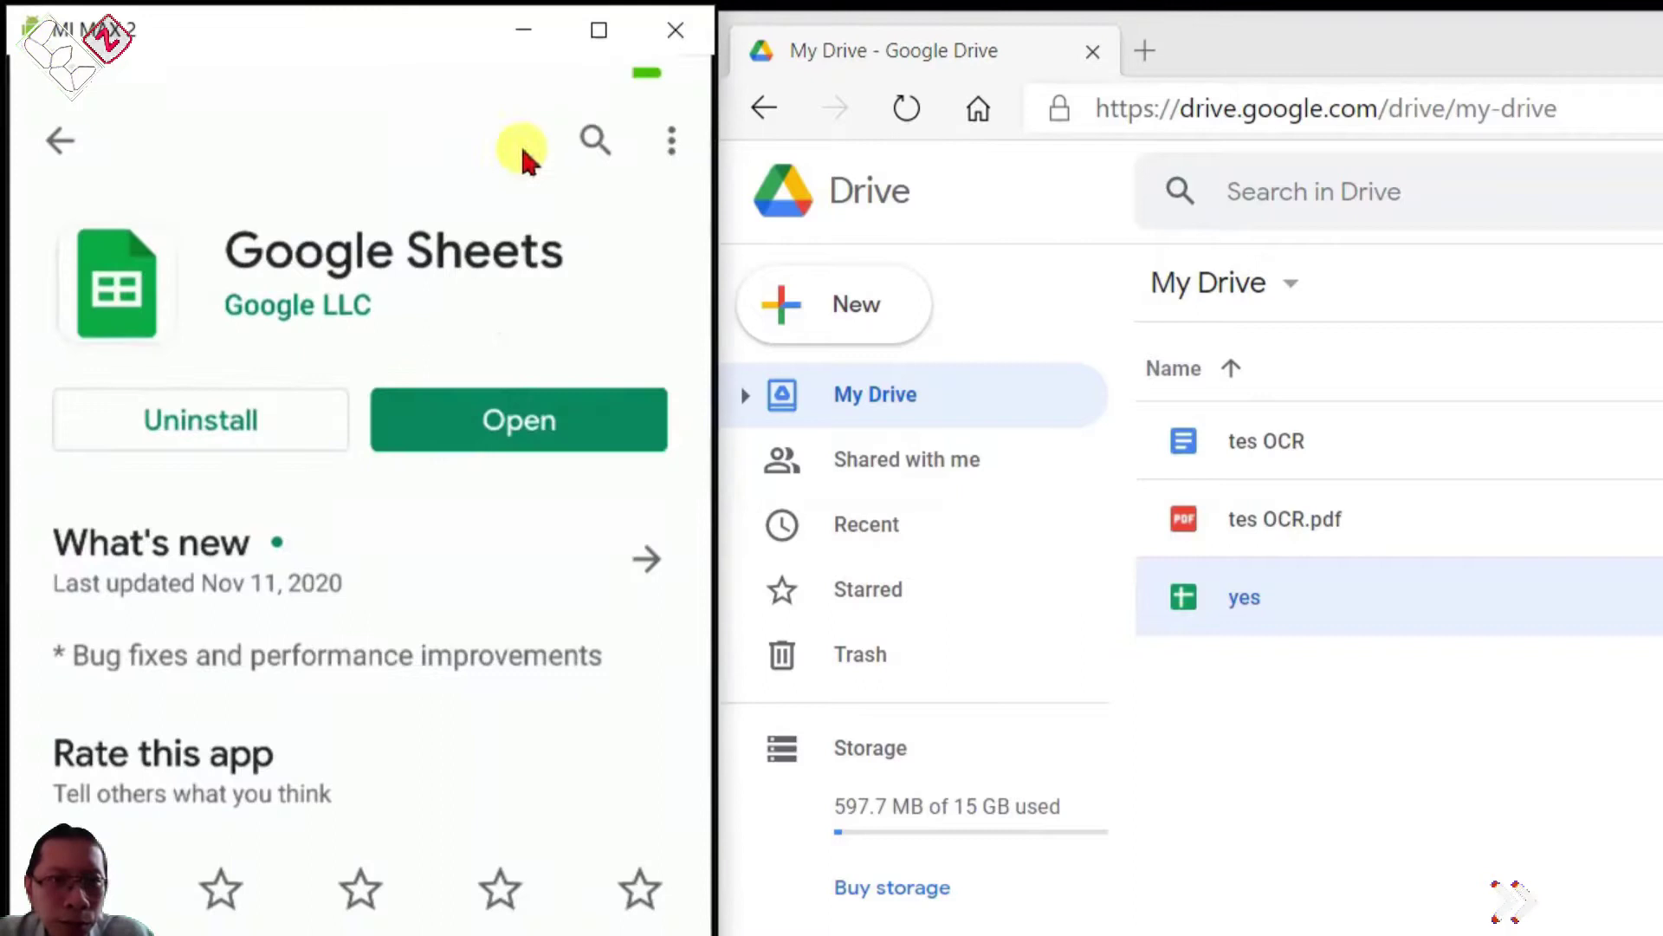
left_click(596, 138)
type("docs")
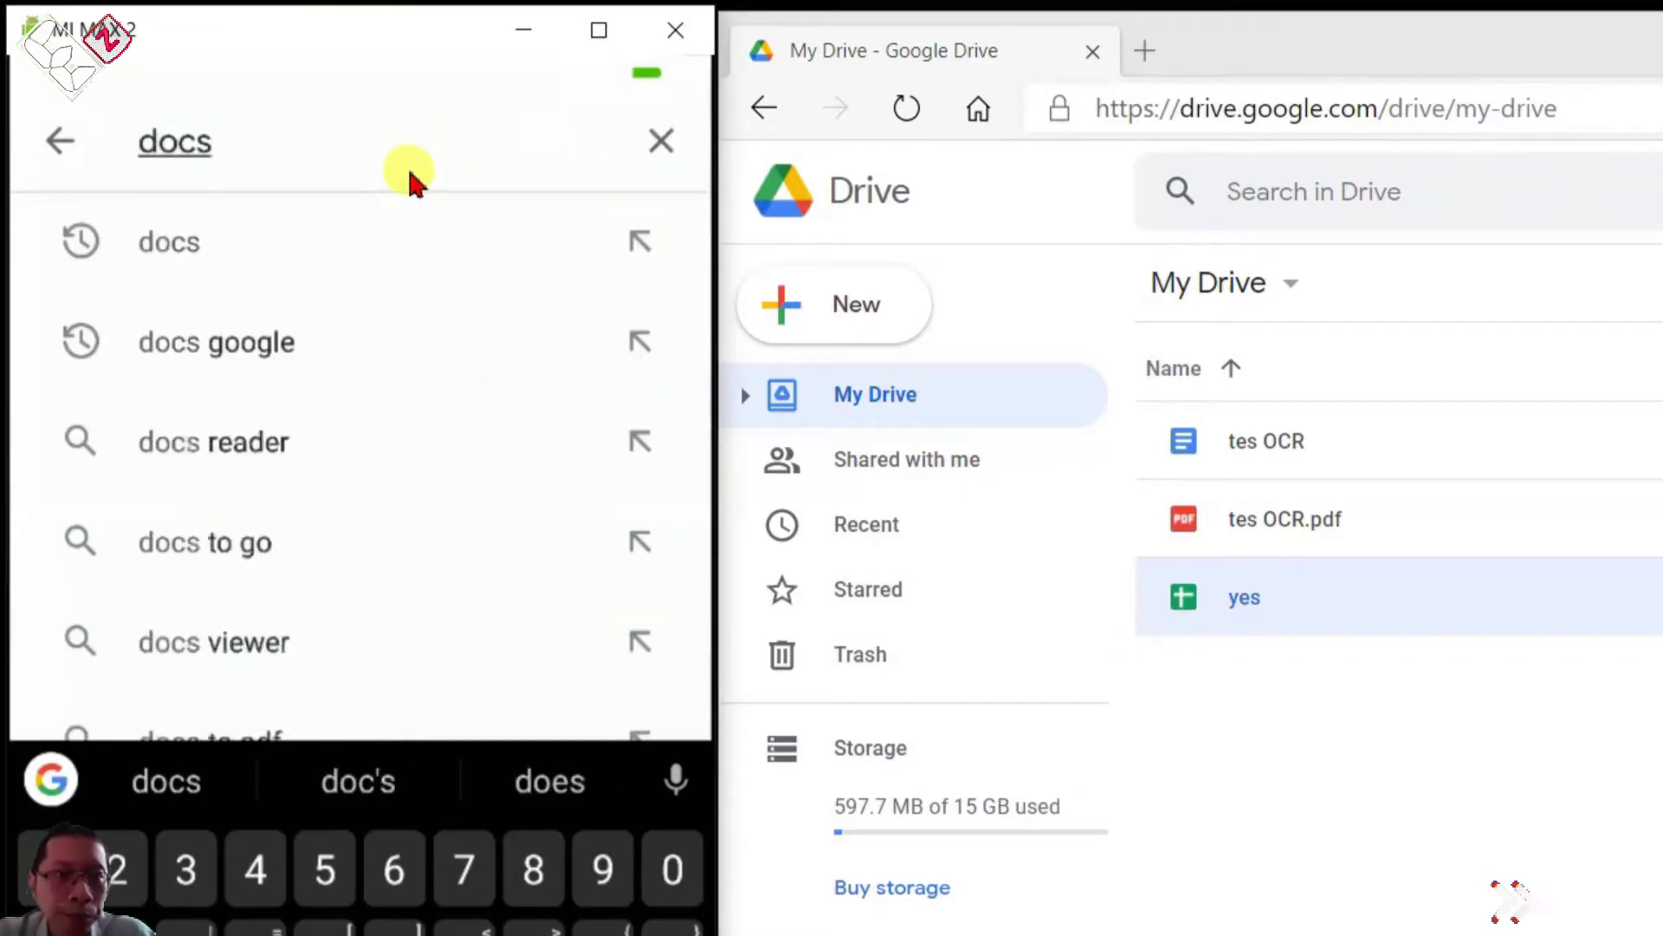
key("Return")
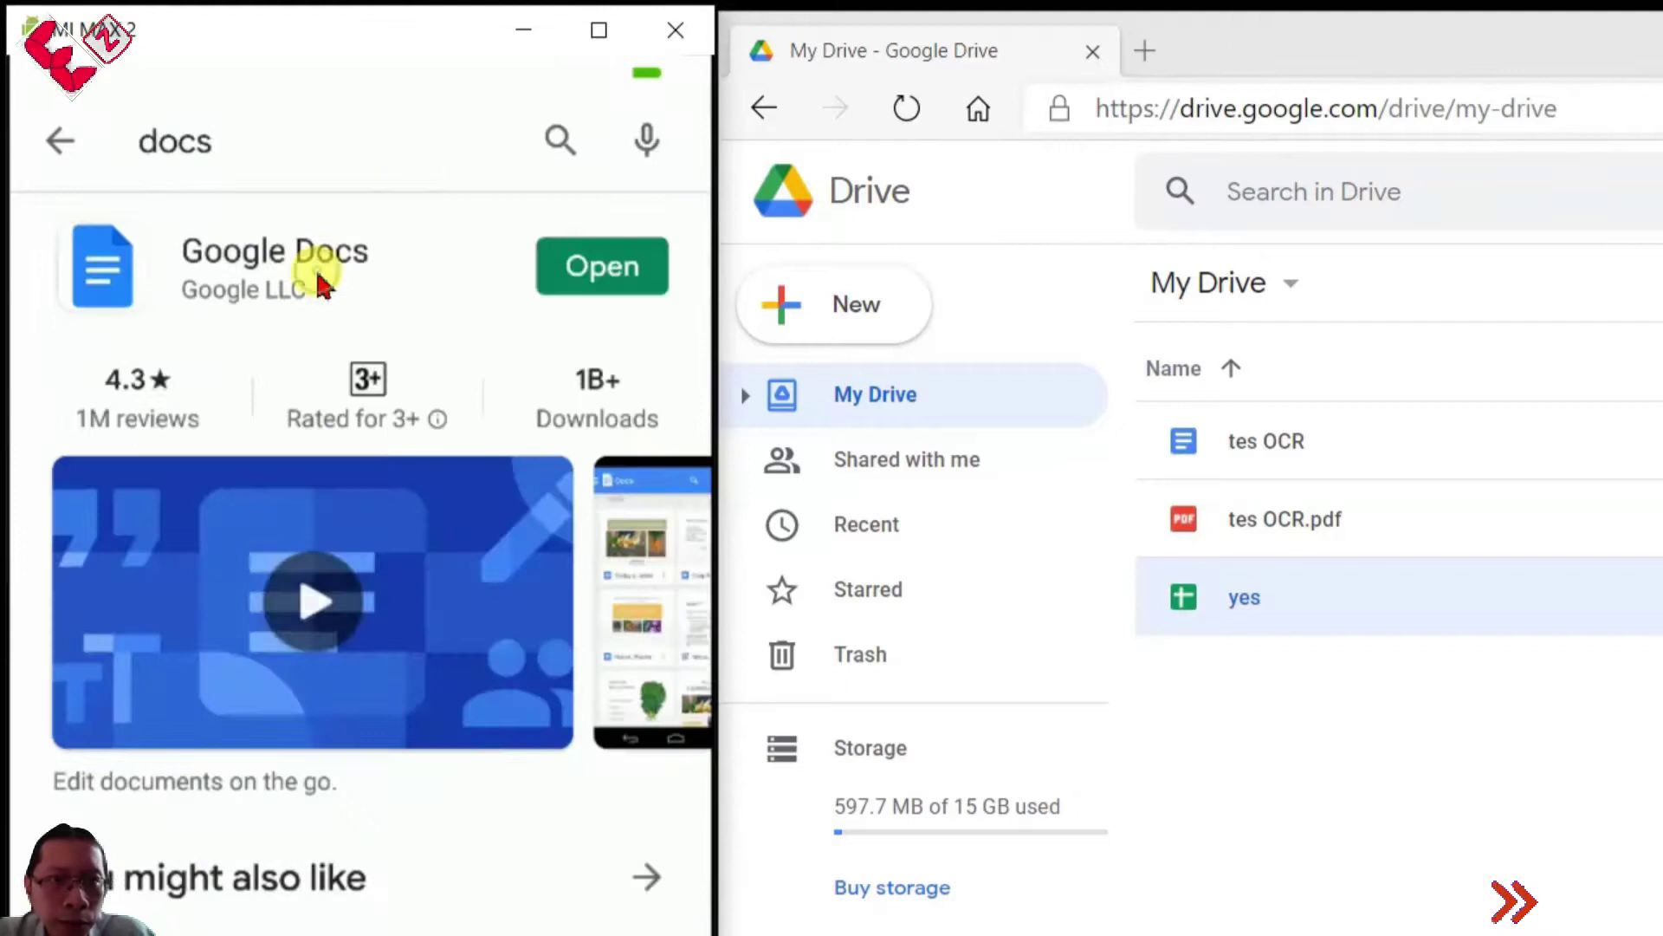
left_click(317, 276)
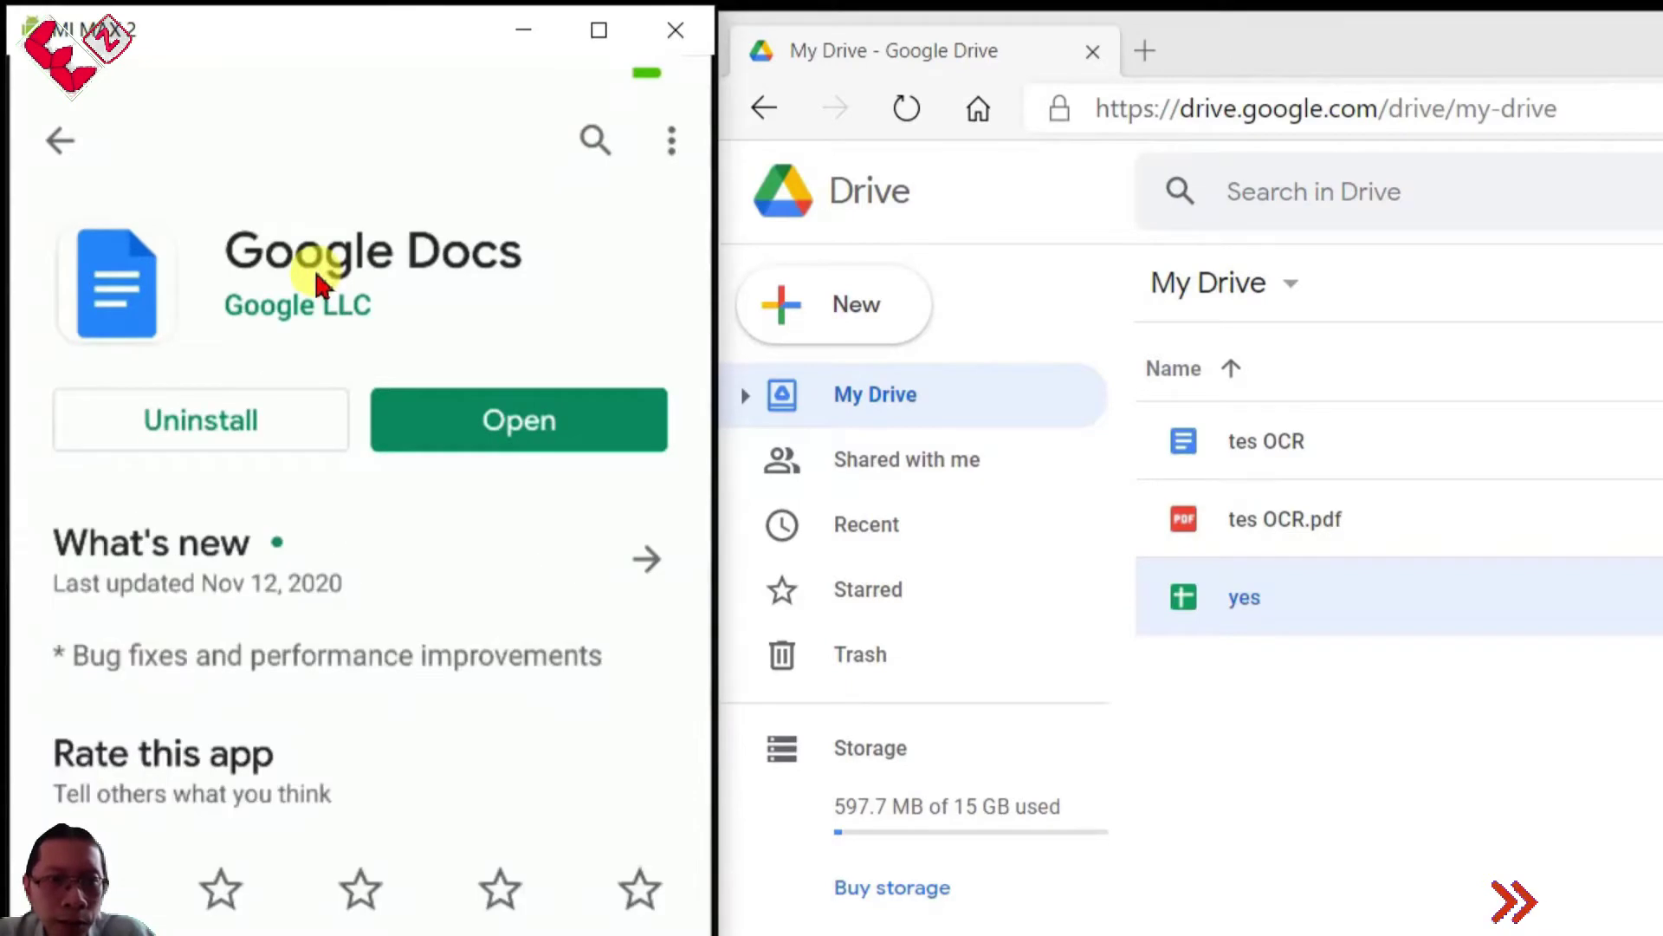
left_click(529, 430)
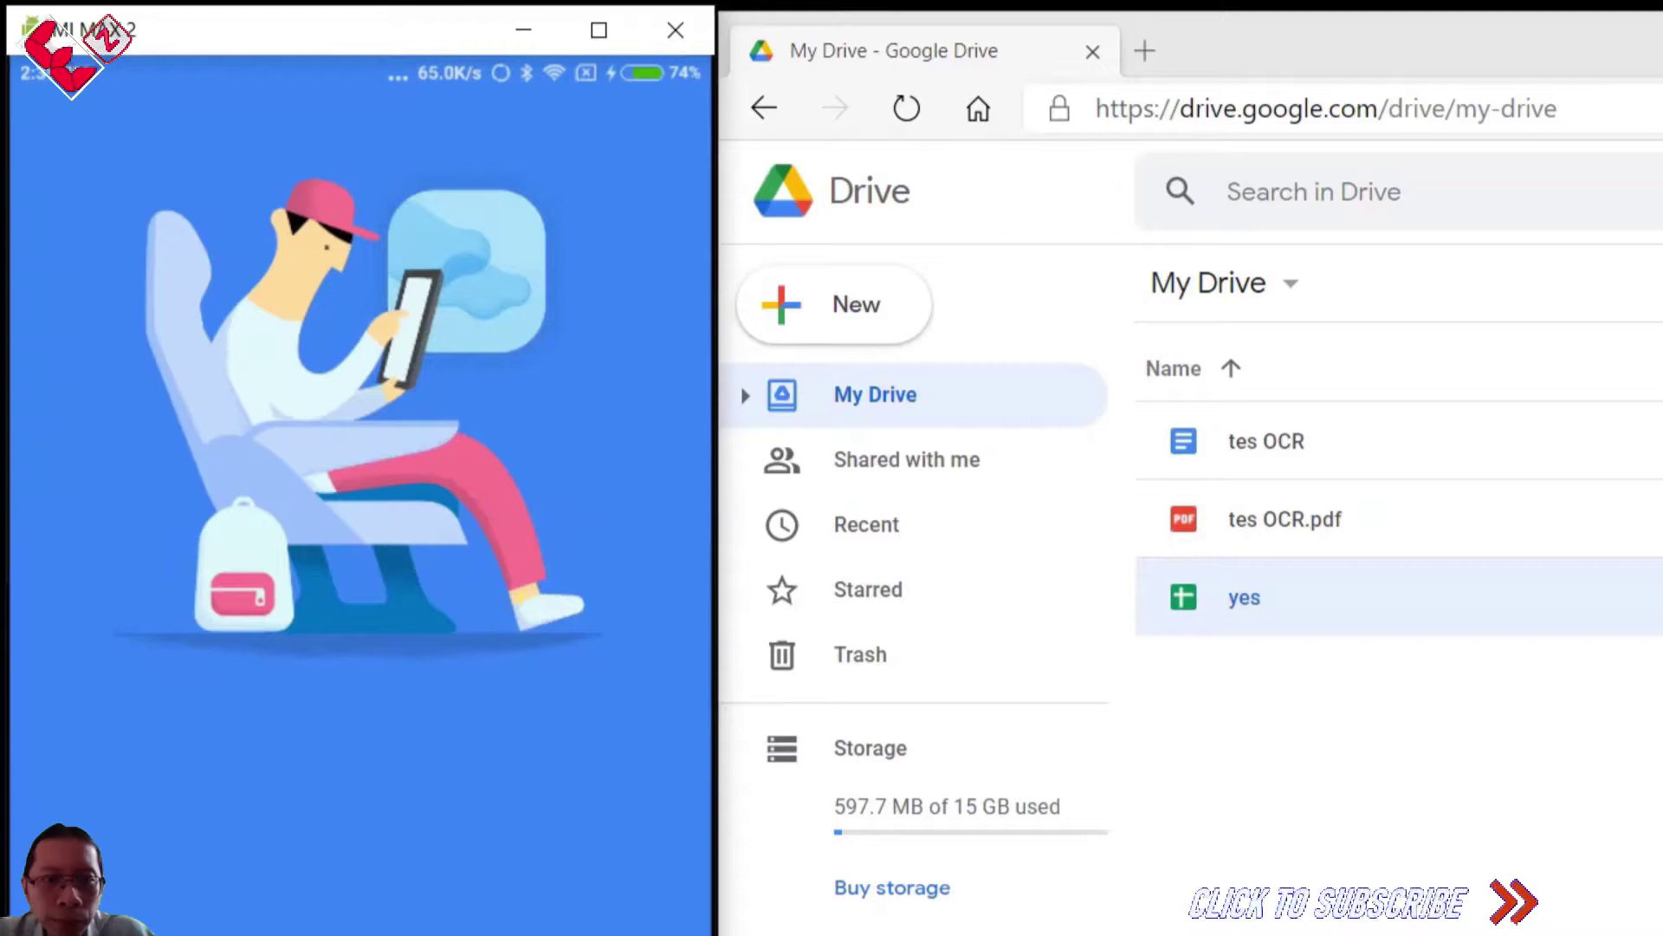
Skip the Google Docs introduction on the phone, create a blank document containing "tes docs", and finish editing
left_click(87, 934)
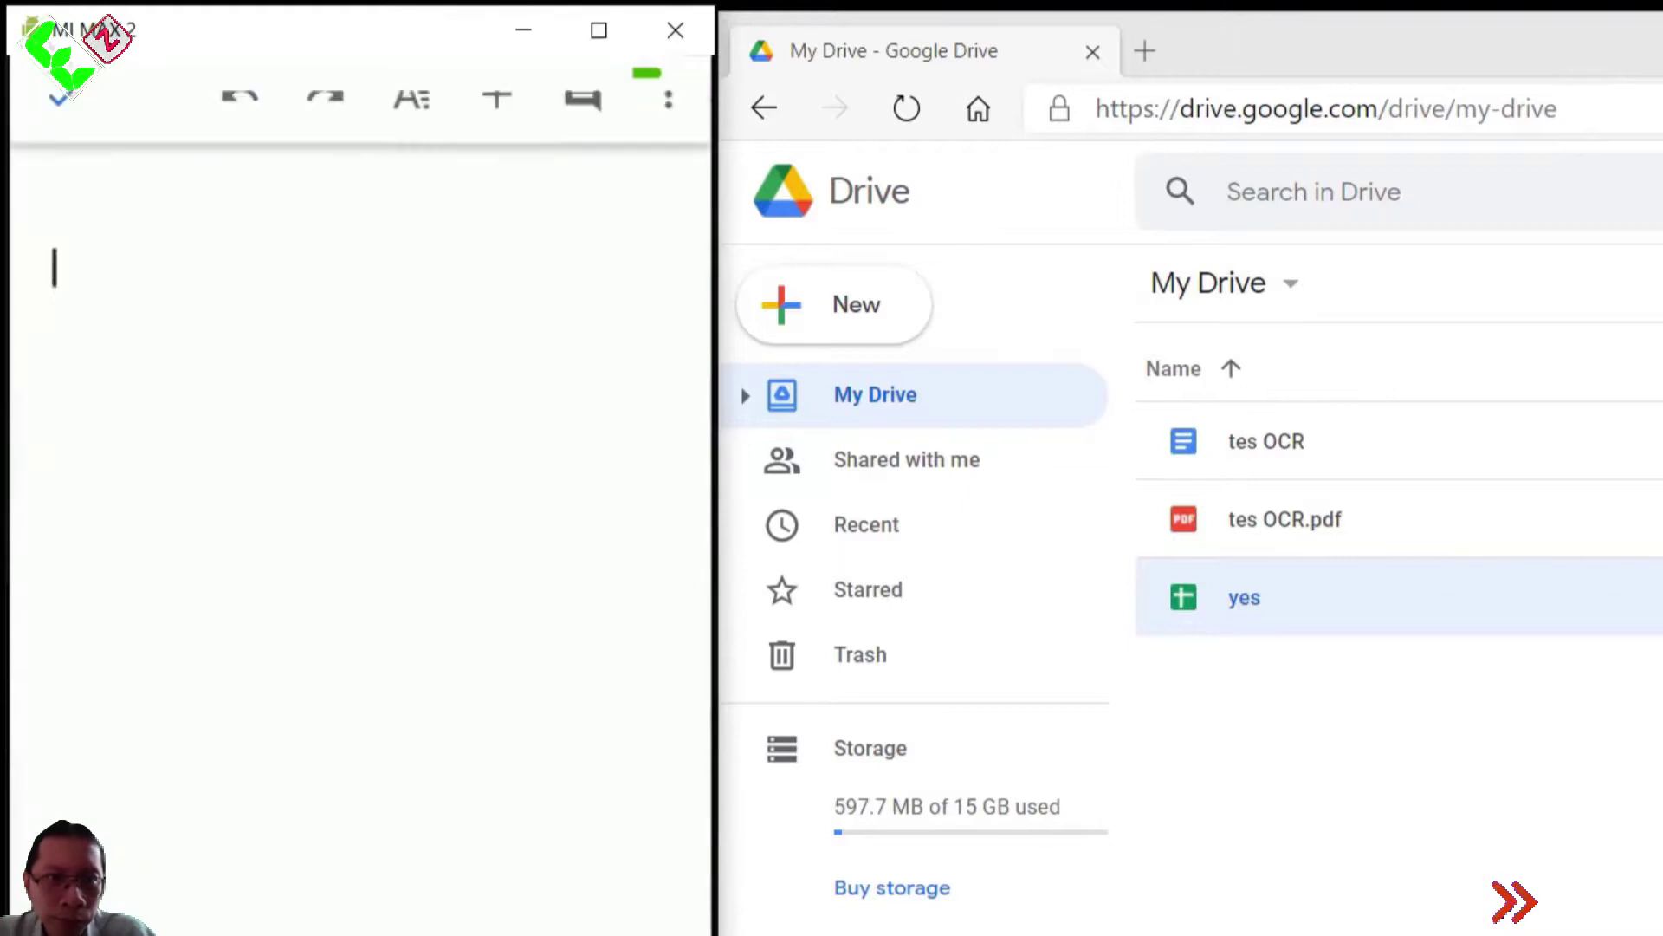
type("tes docs")
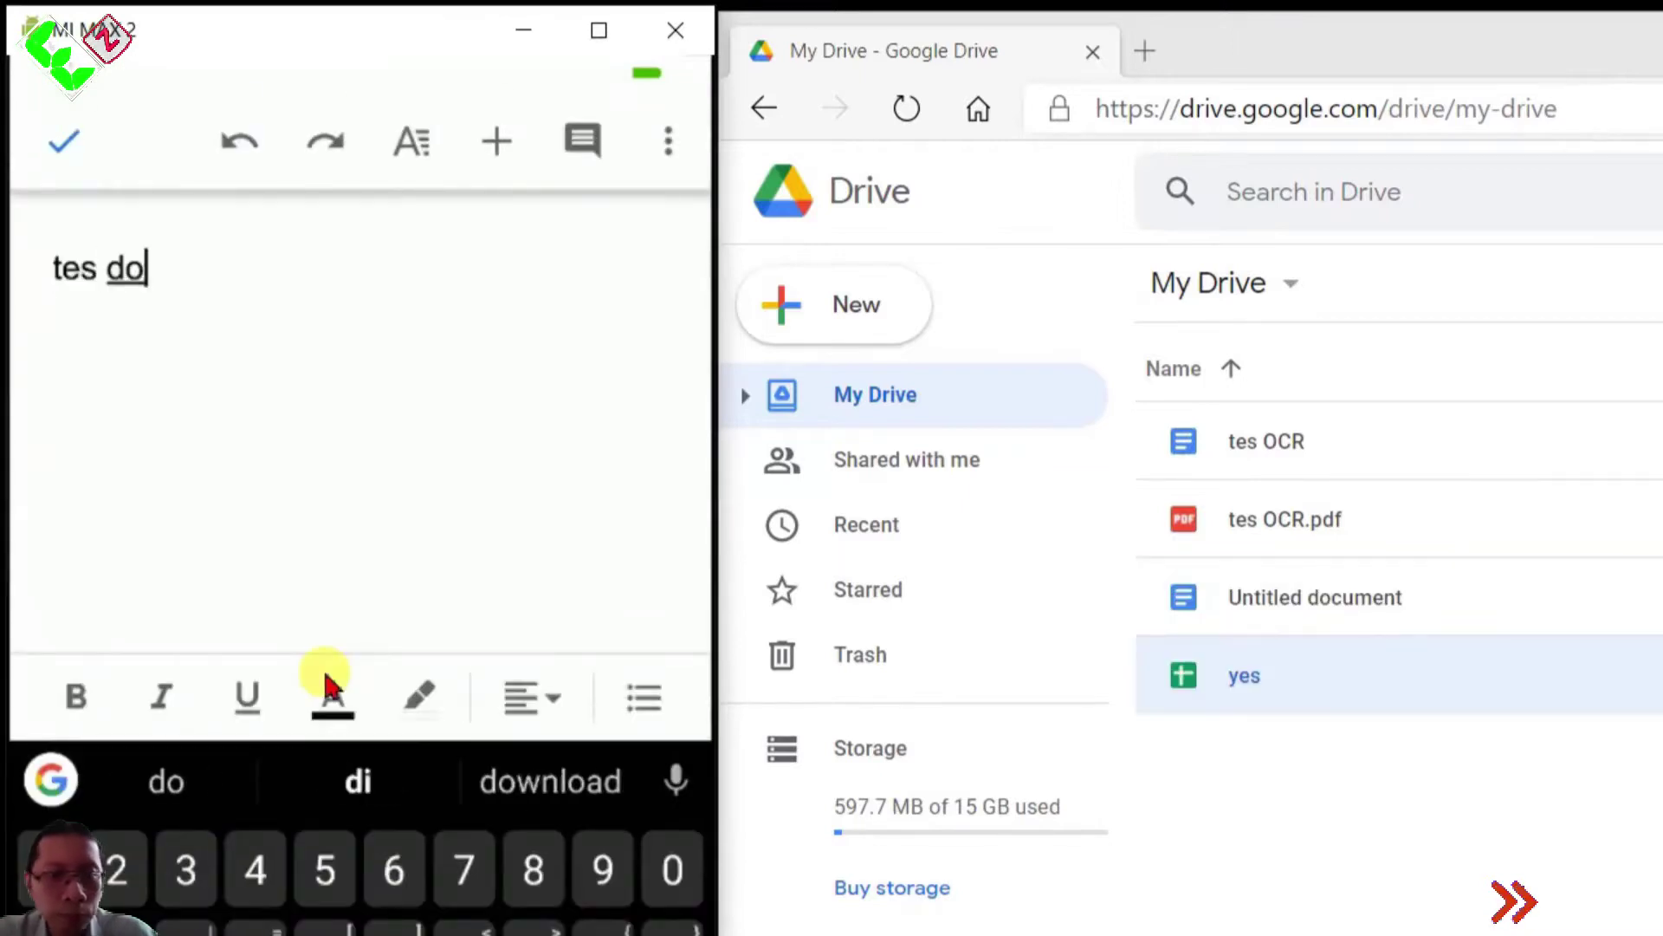
left_click(52, 154)
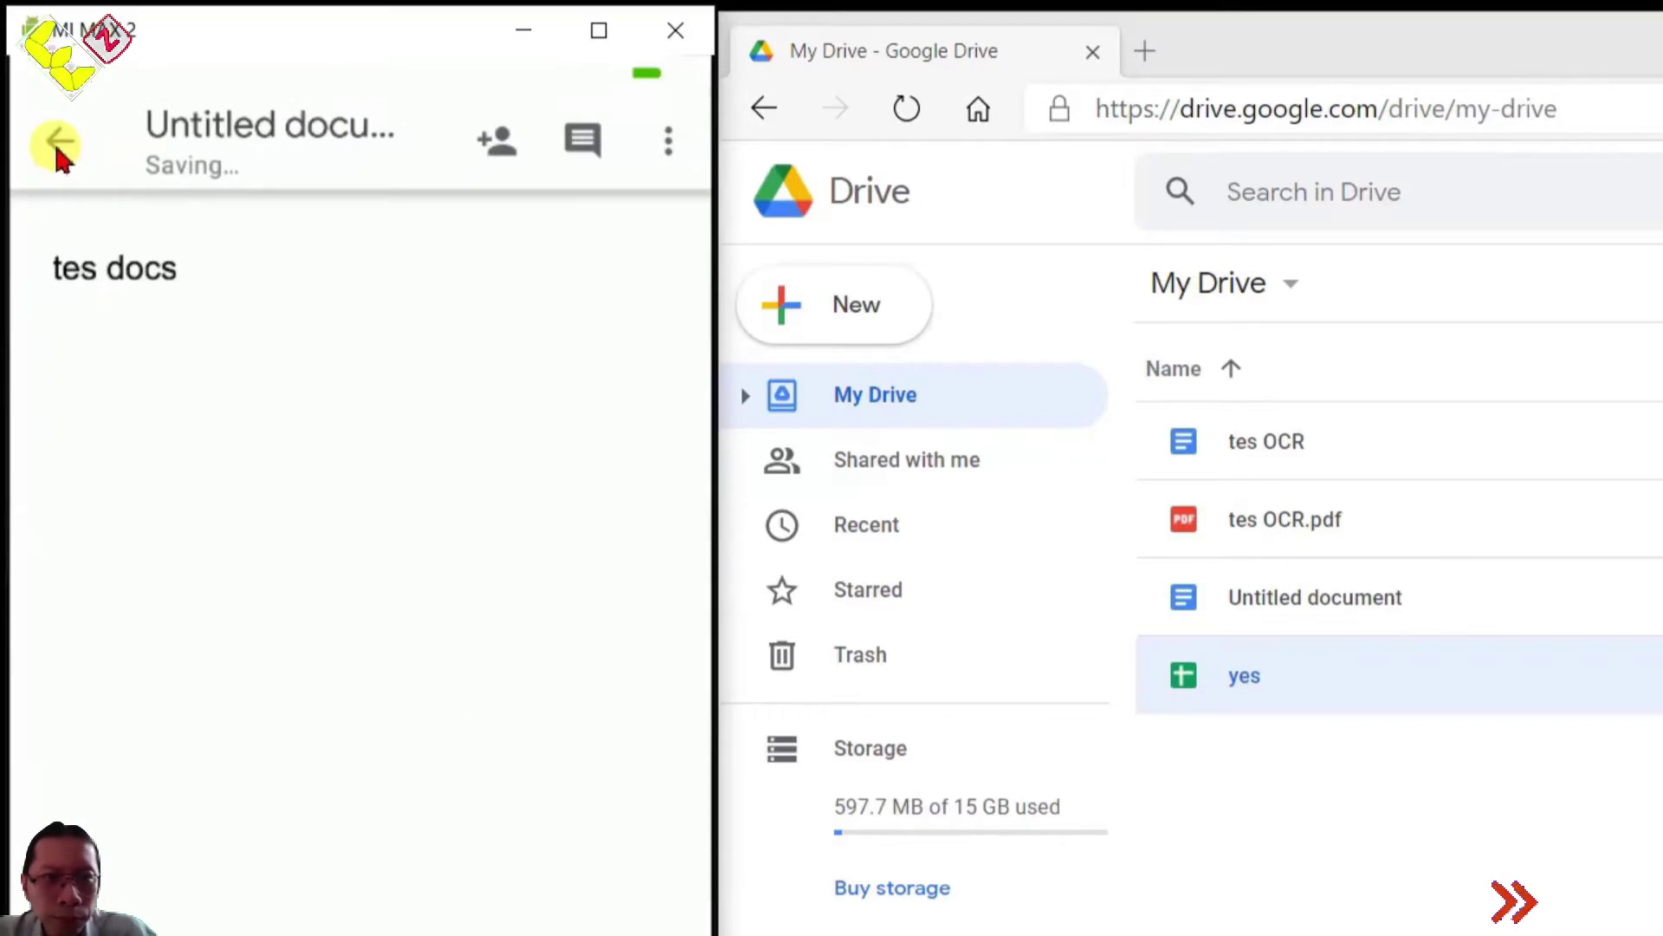
Rename the new phone document as "file tes docs" and return to the Docs file list
left_click(279, 130)
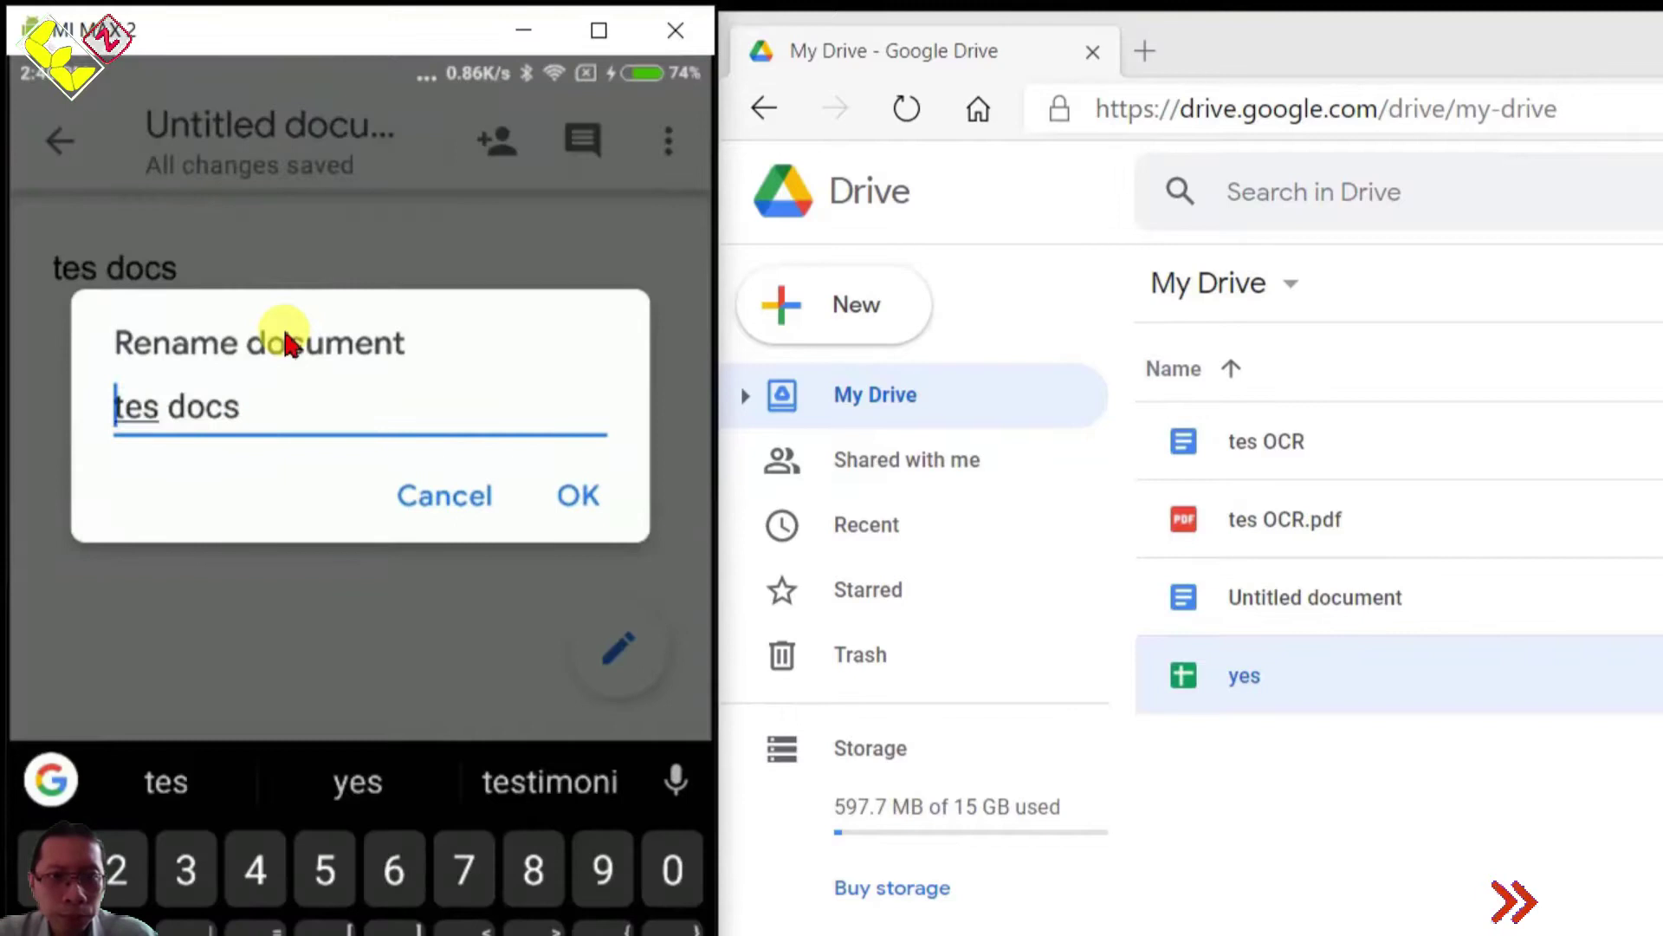
type("file")
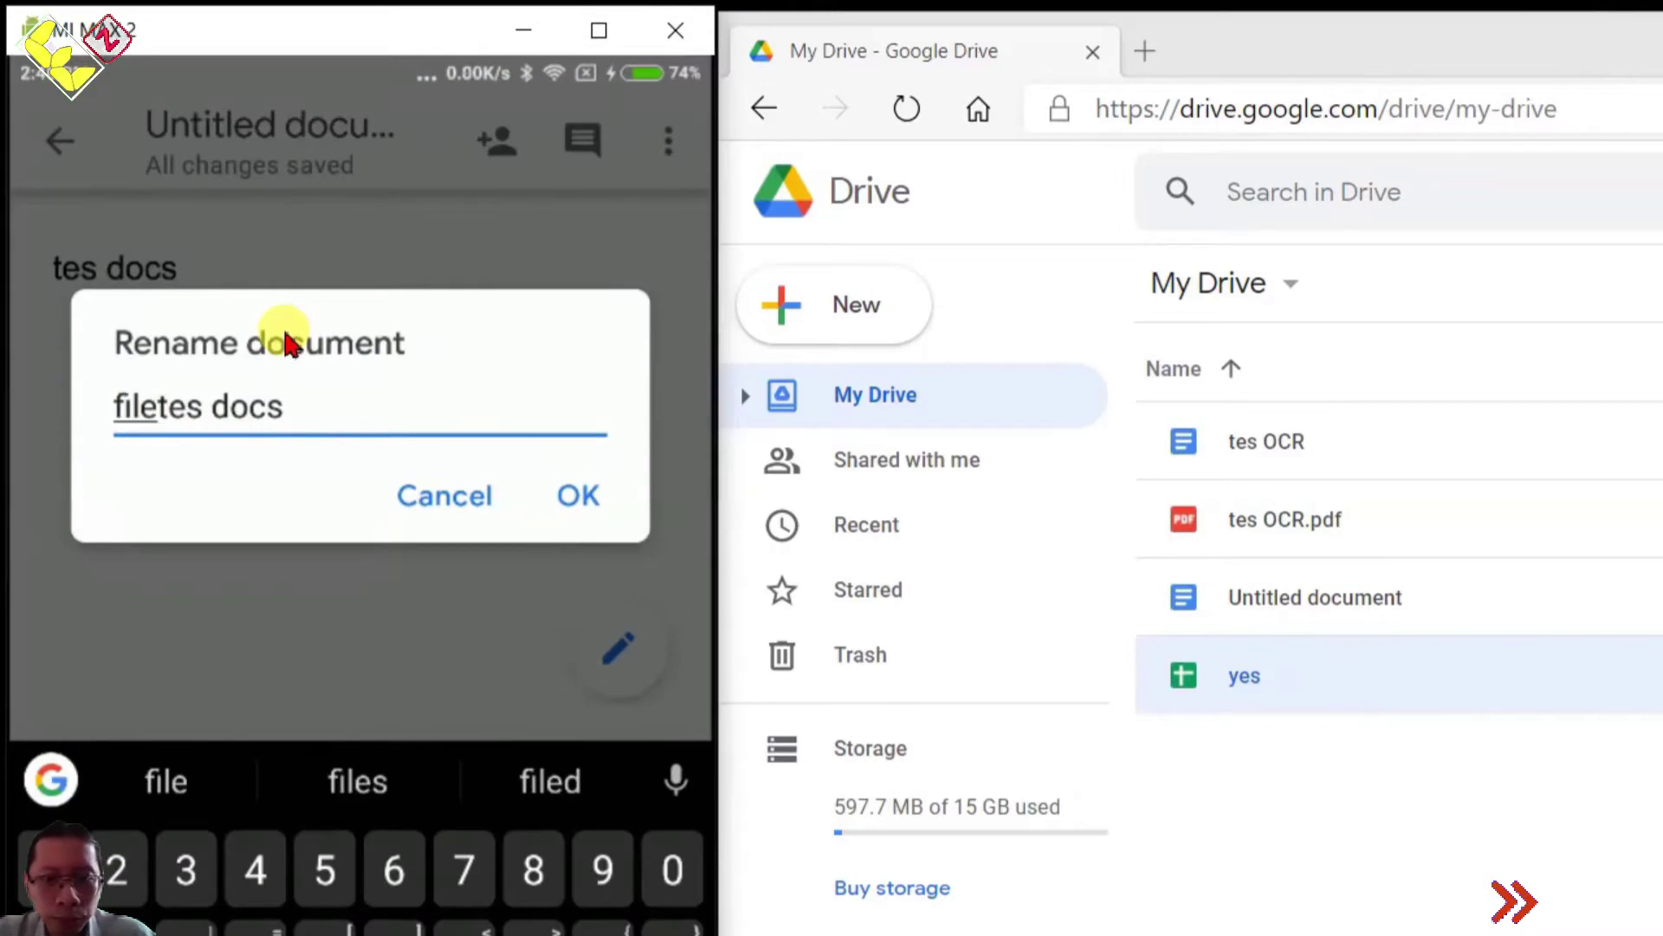
left_click(575, 499)
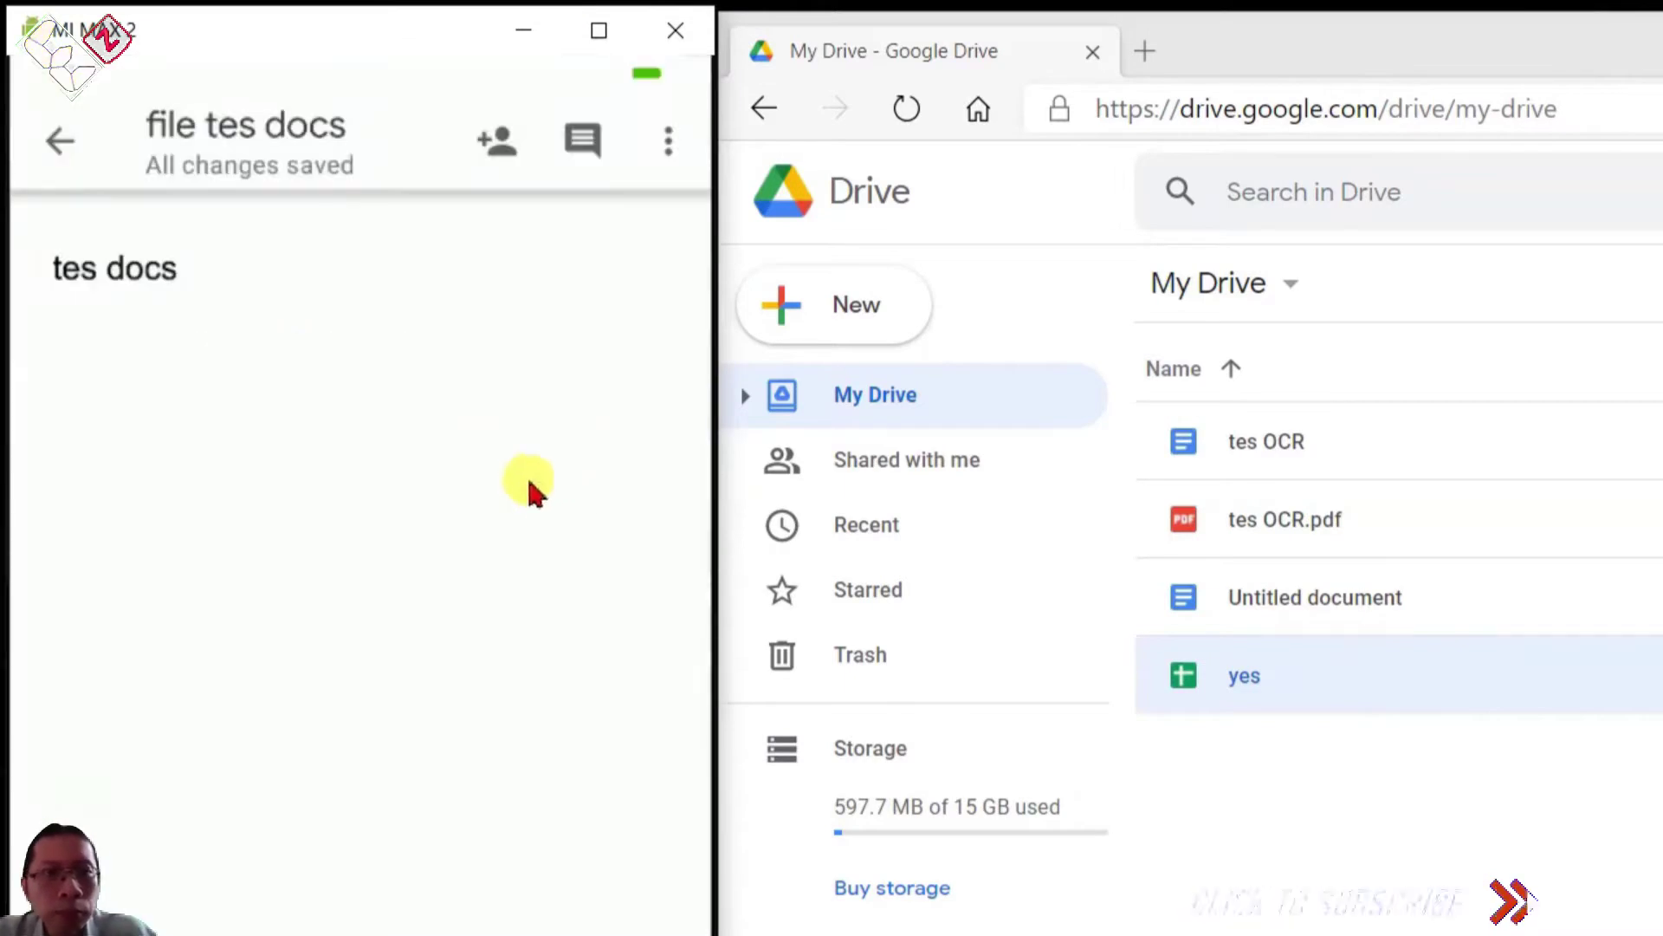
left_click(54, 149)
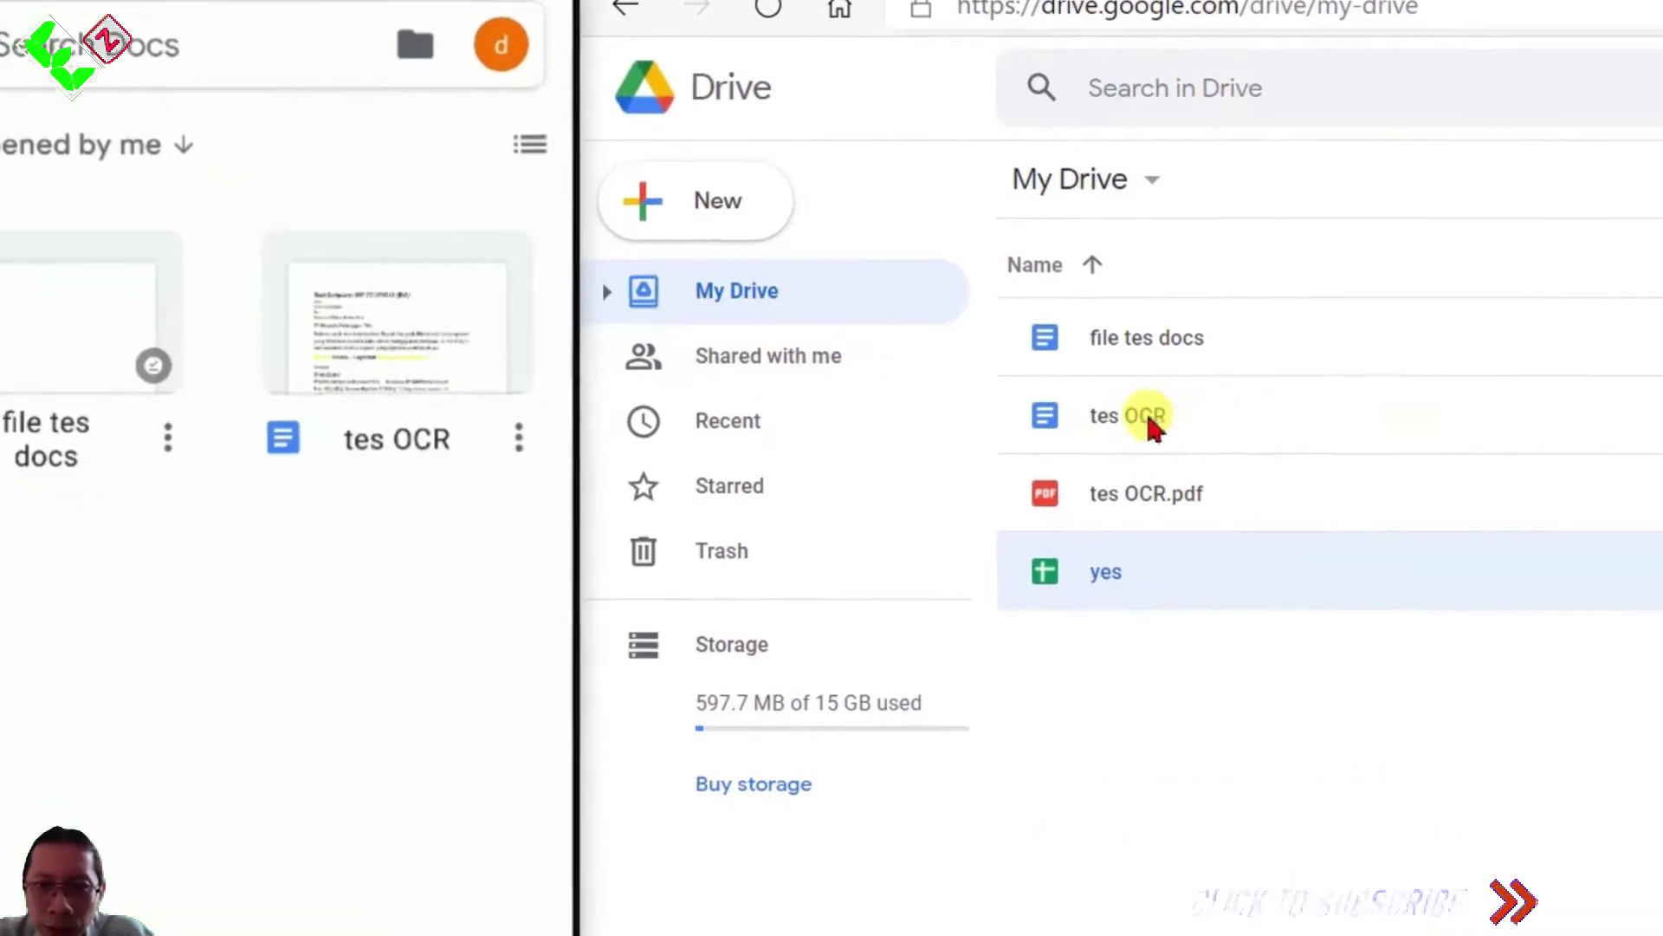
Open the sharing options of the tes OCR document in the browser's My Drive and copy its link
left_click(1148, 420)
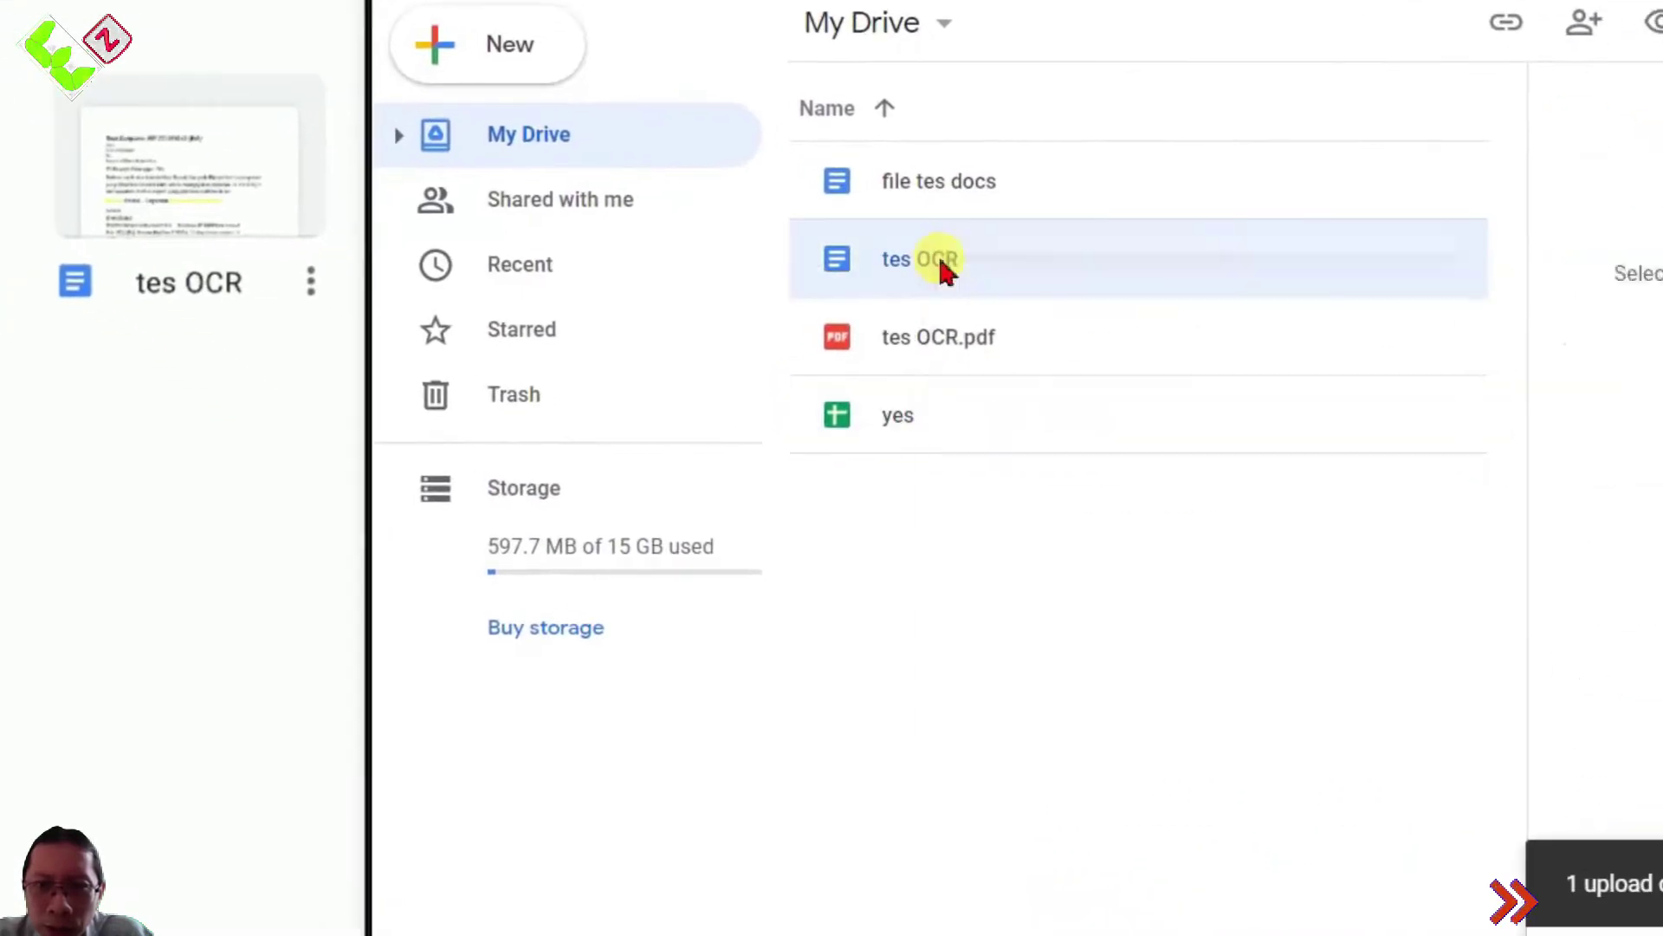
right_click(942, 263)
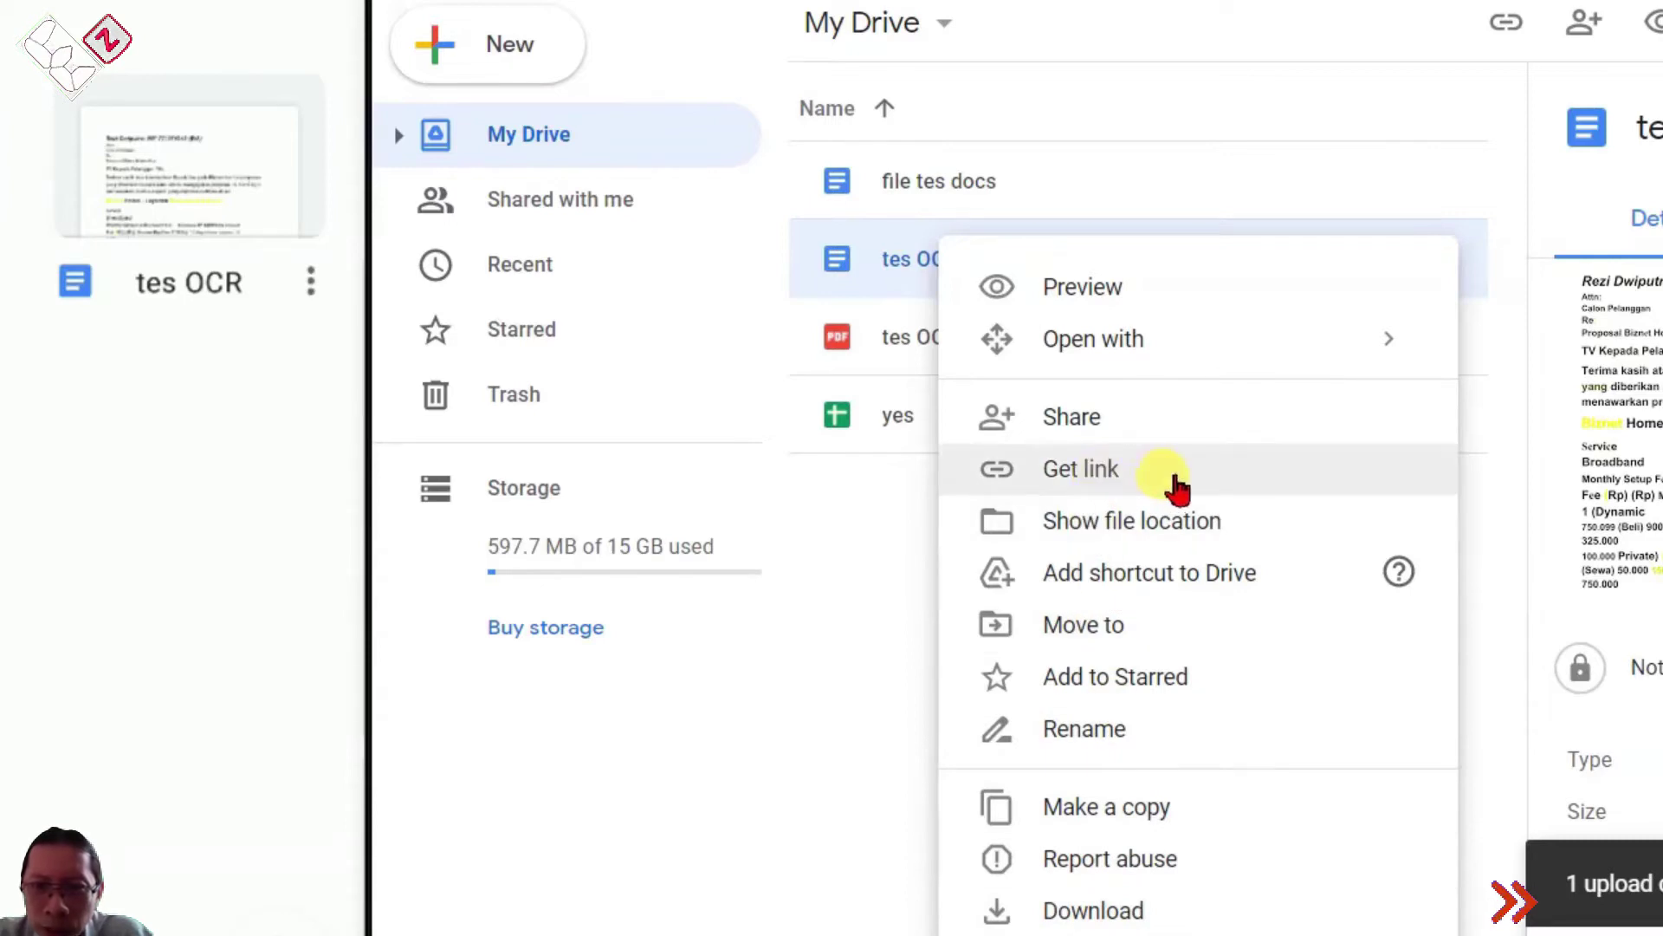
left_click(1165, 418)
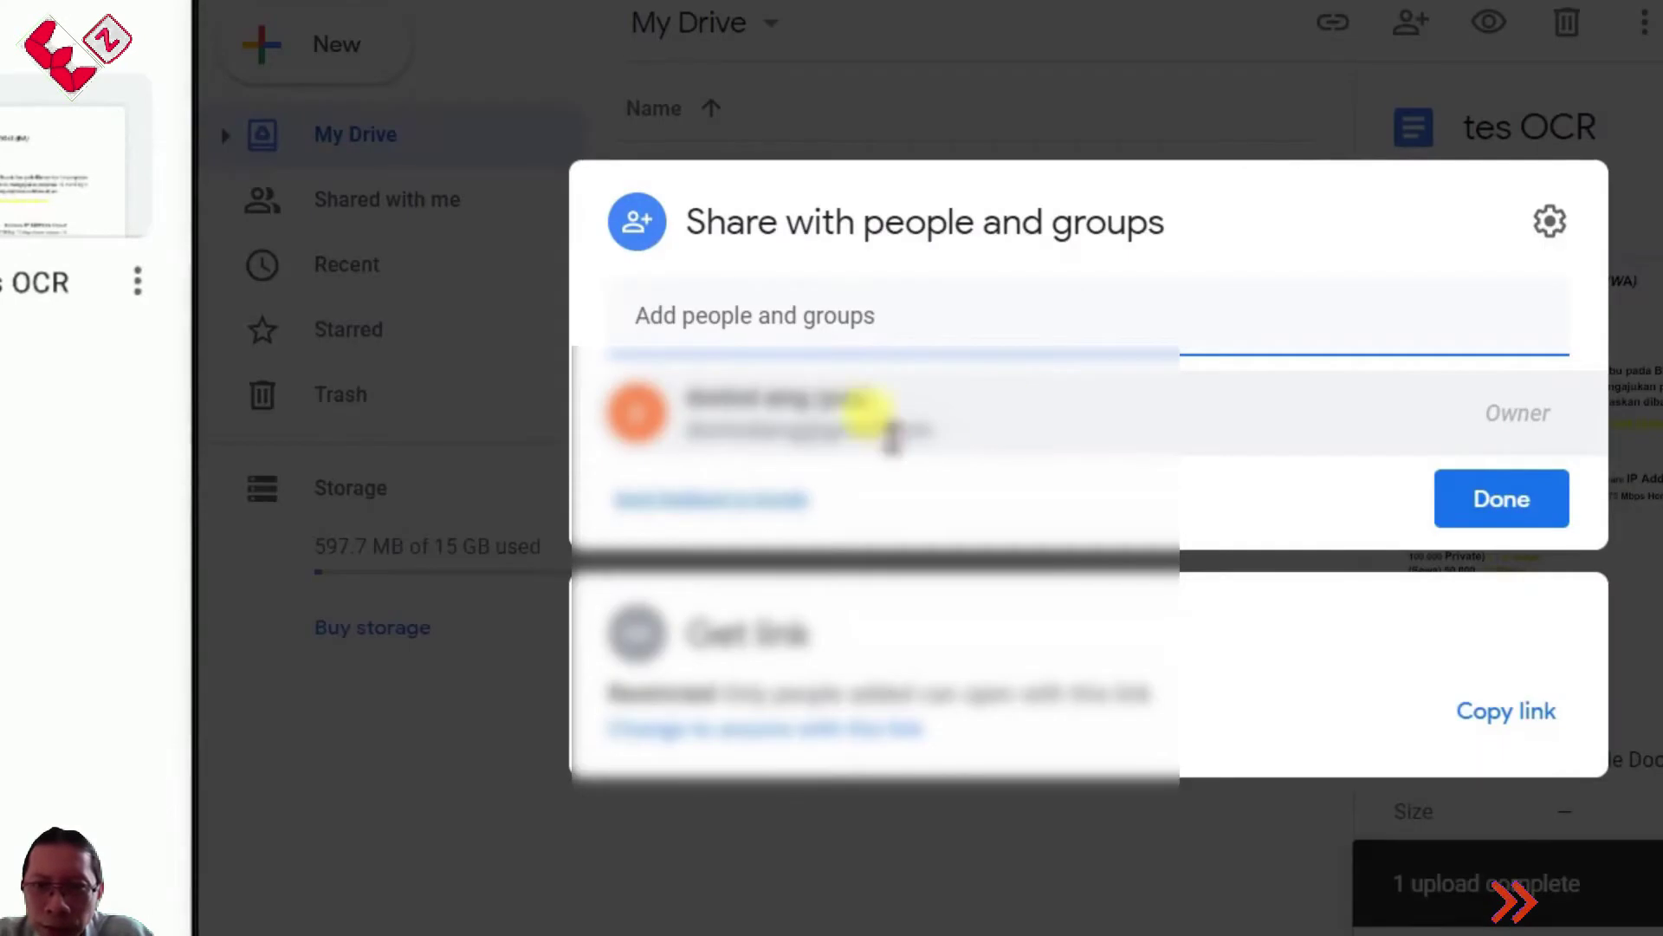
left_click(744, 328)
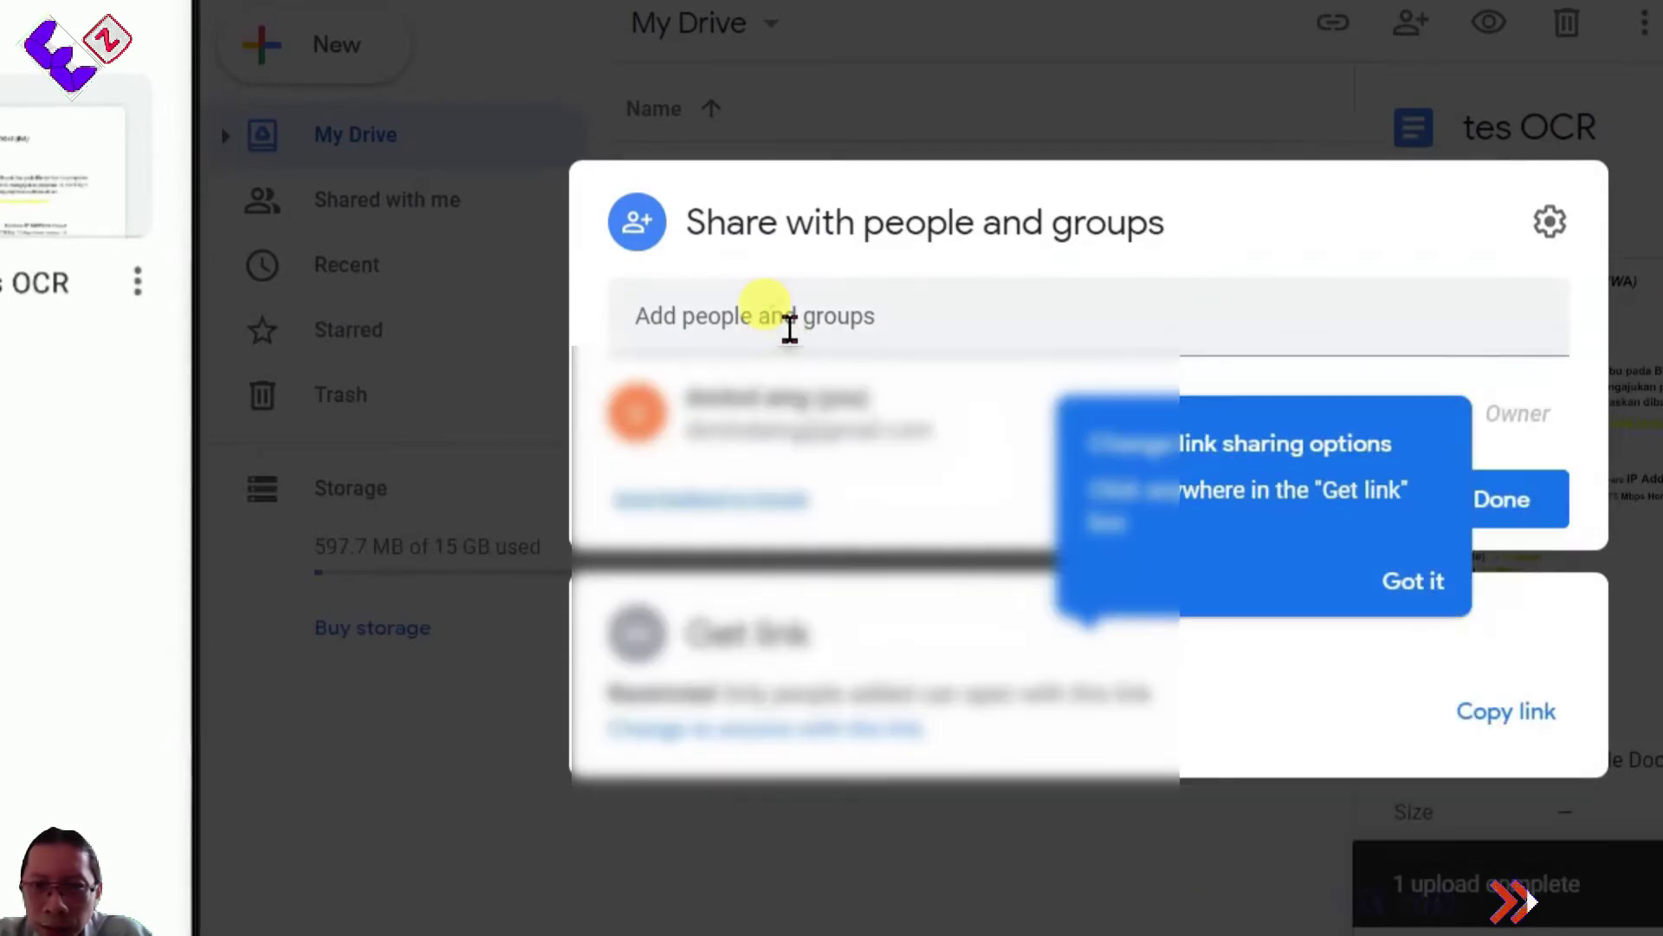
left_click(966, 640)
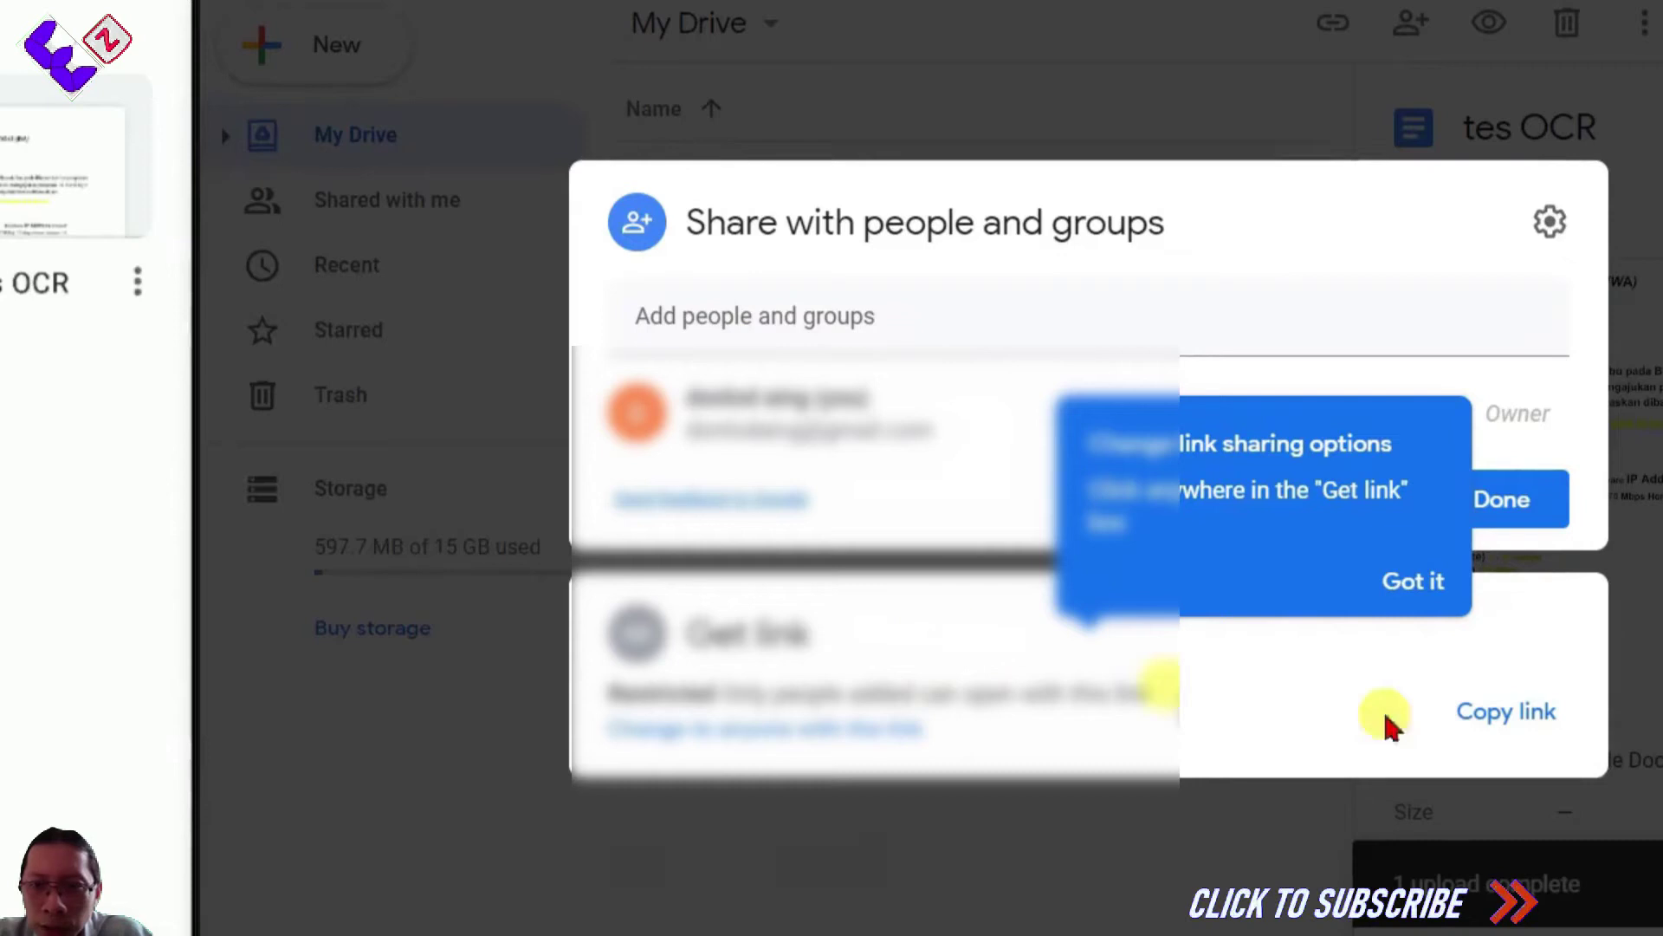
left_click(1504, 734)
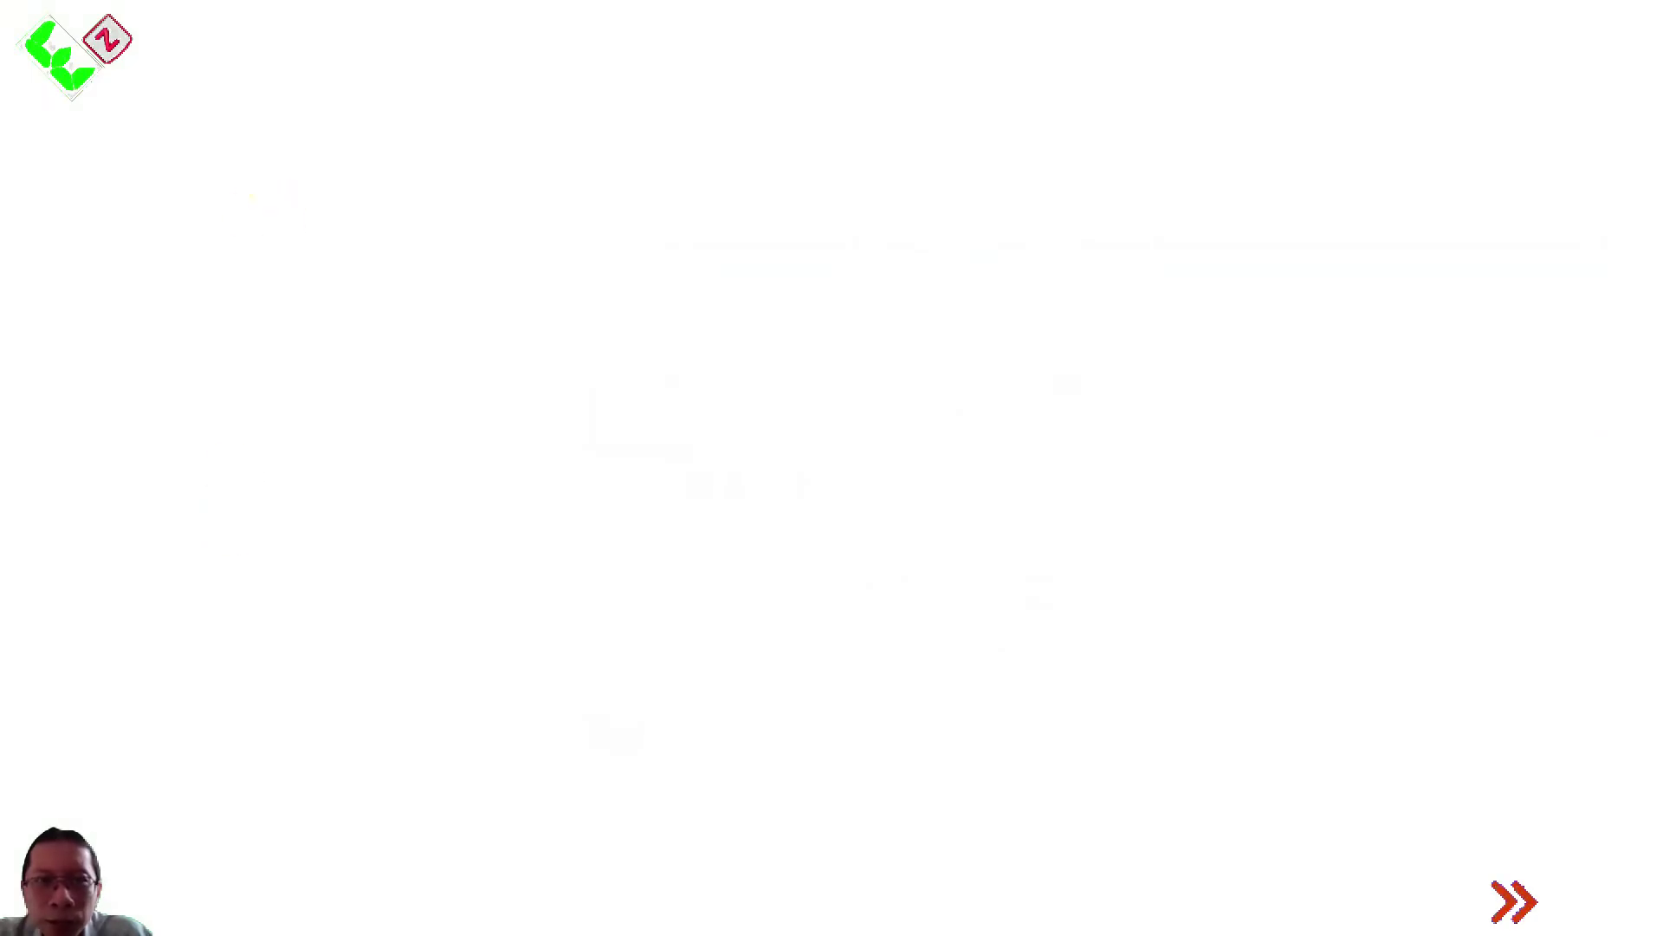
Open the copied tes OCR document link in Chrome and look through the document
left_click(260, 19)
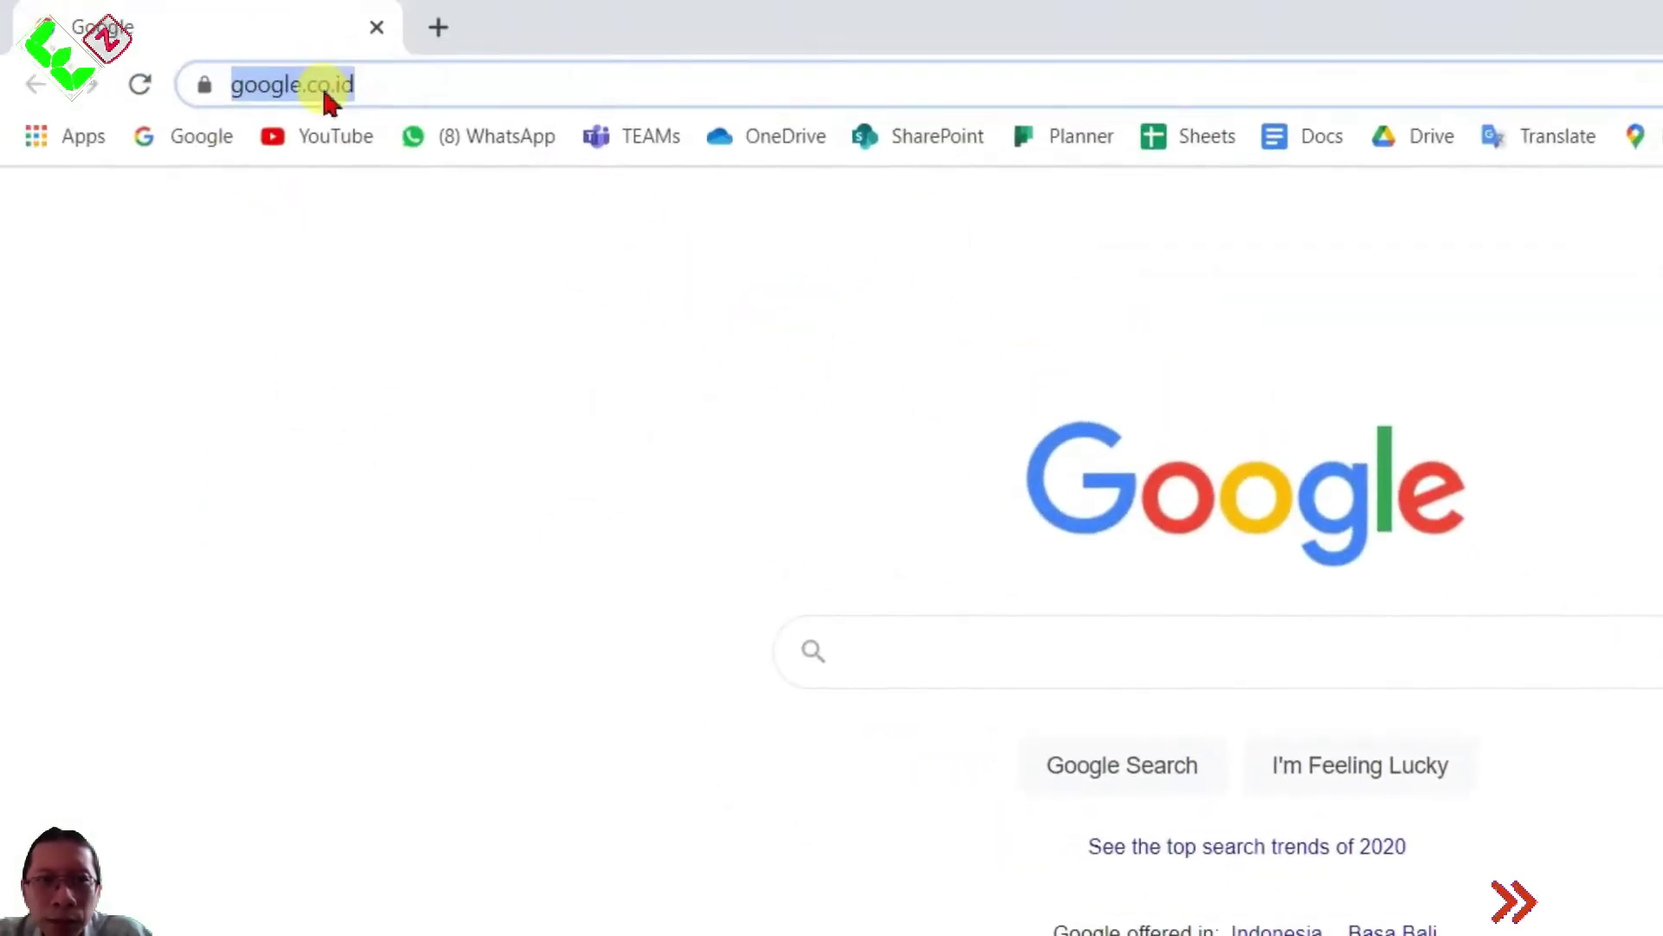
right_click(326, 95)
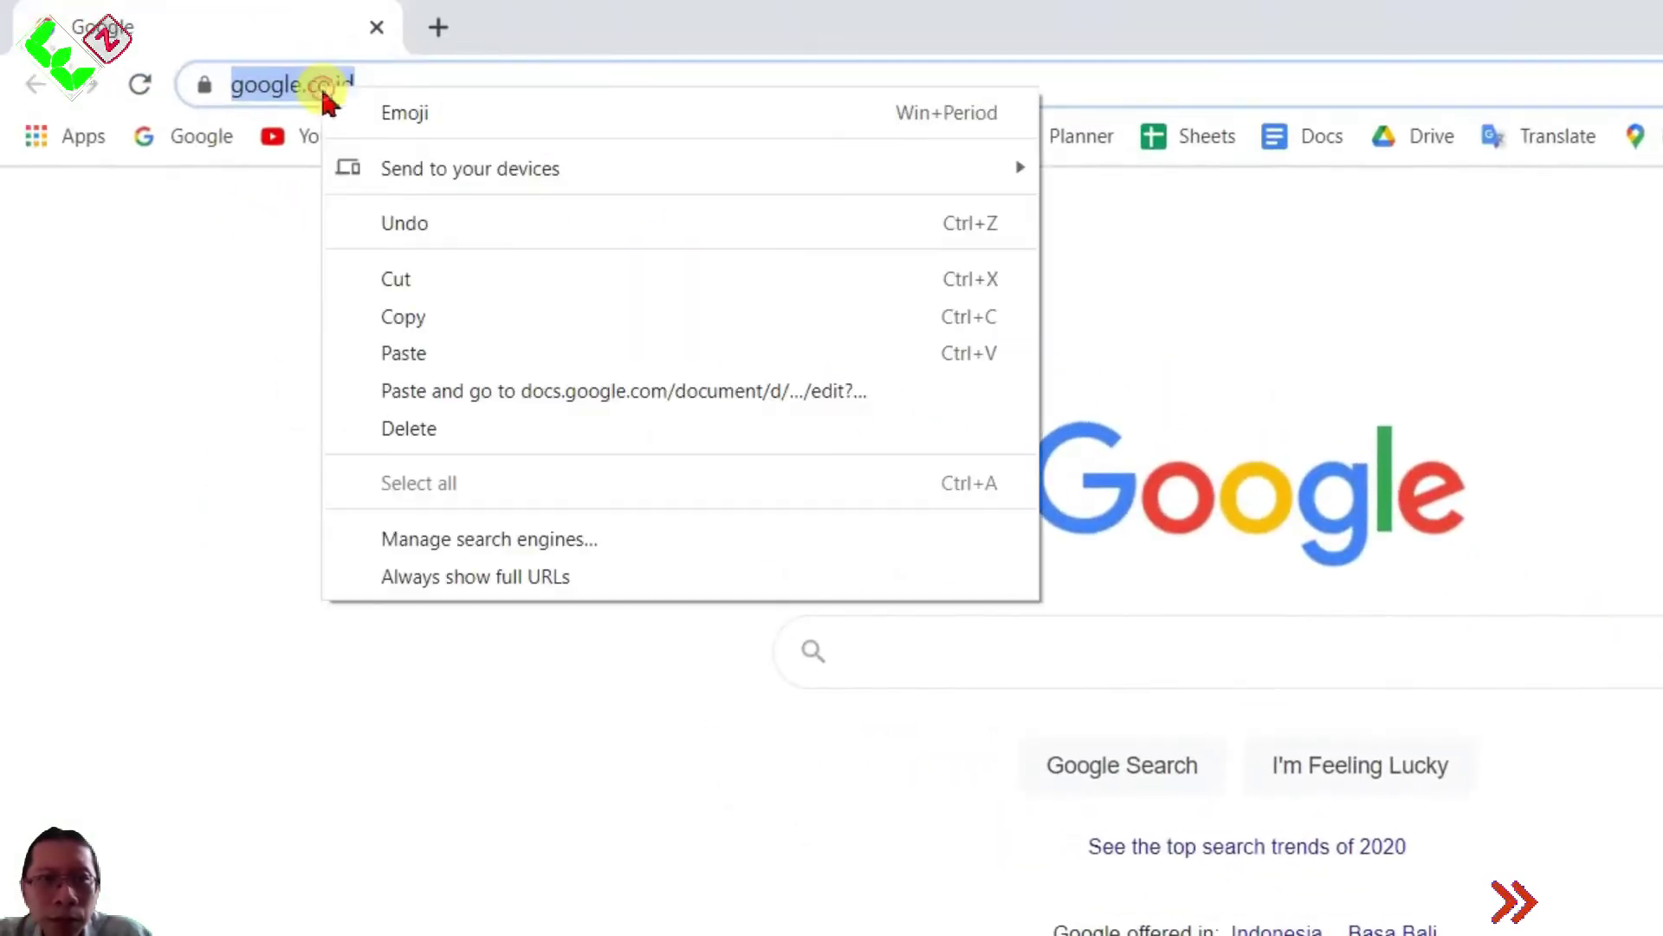
left_click(464, 356)
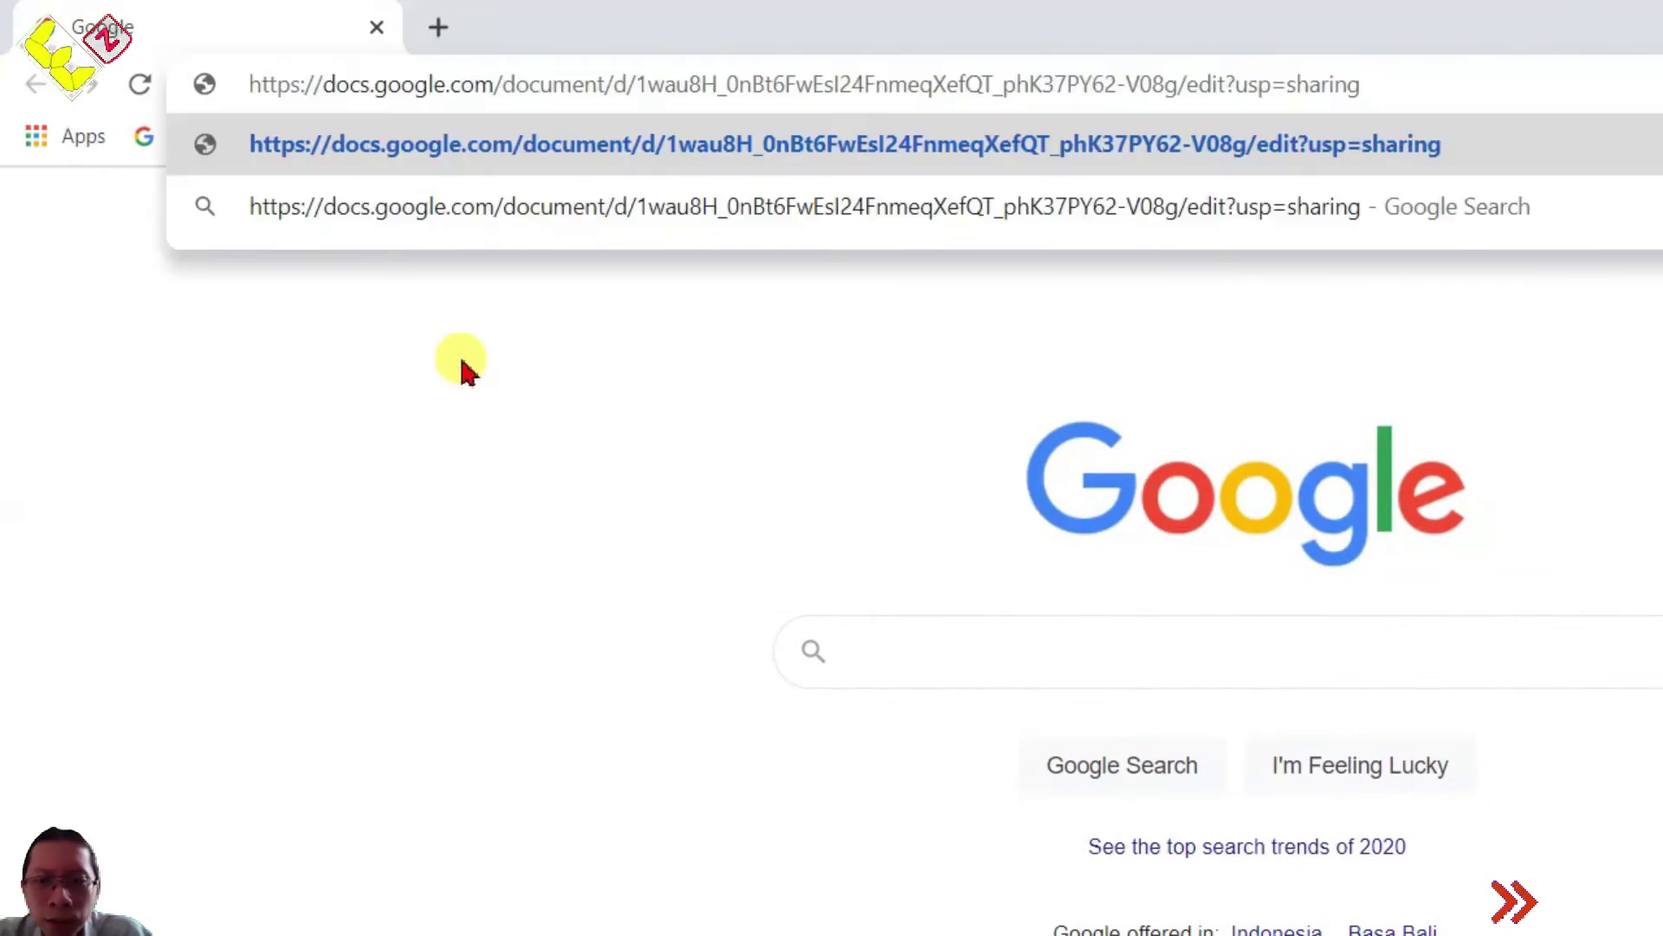
key("Return")
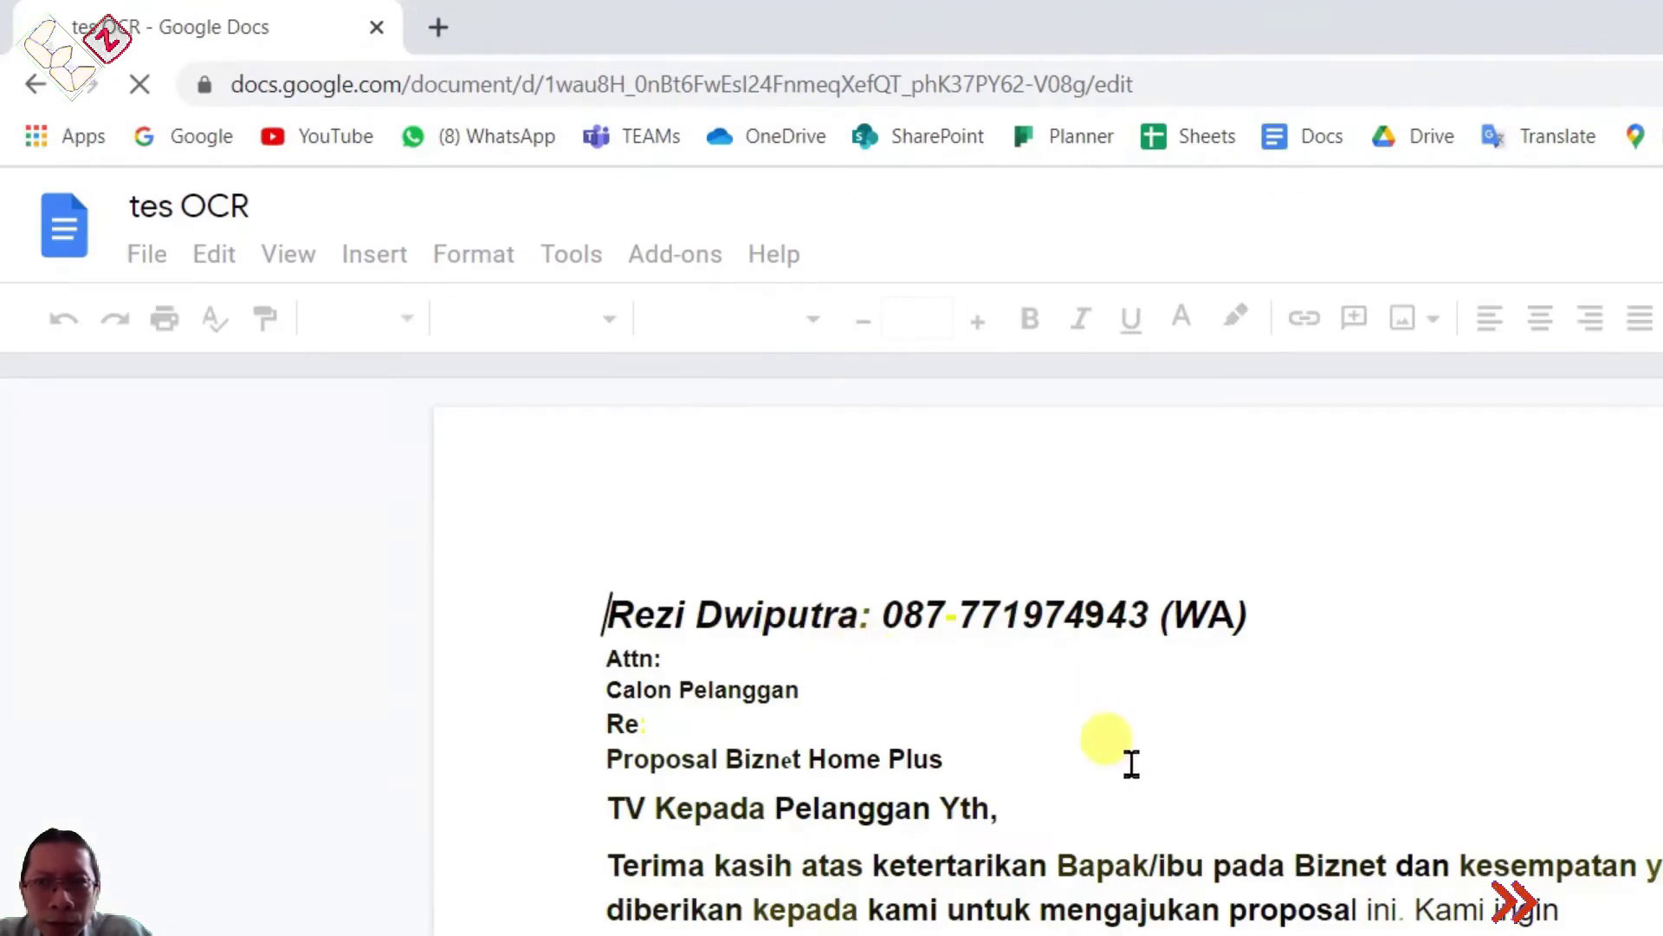
scroll(901, 742, "down", 3)
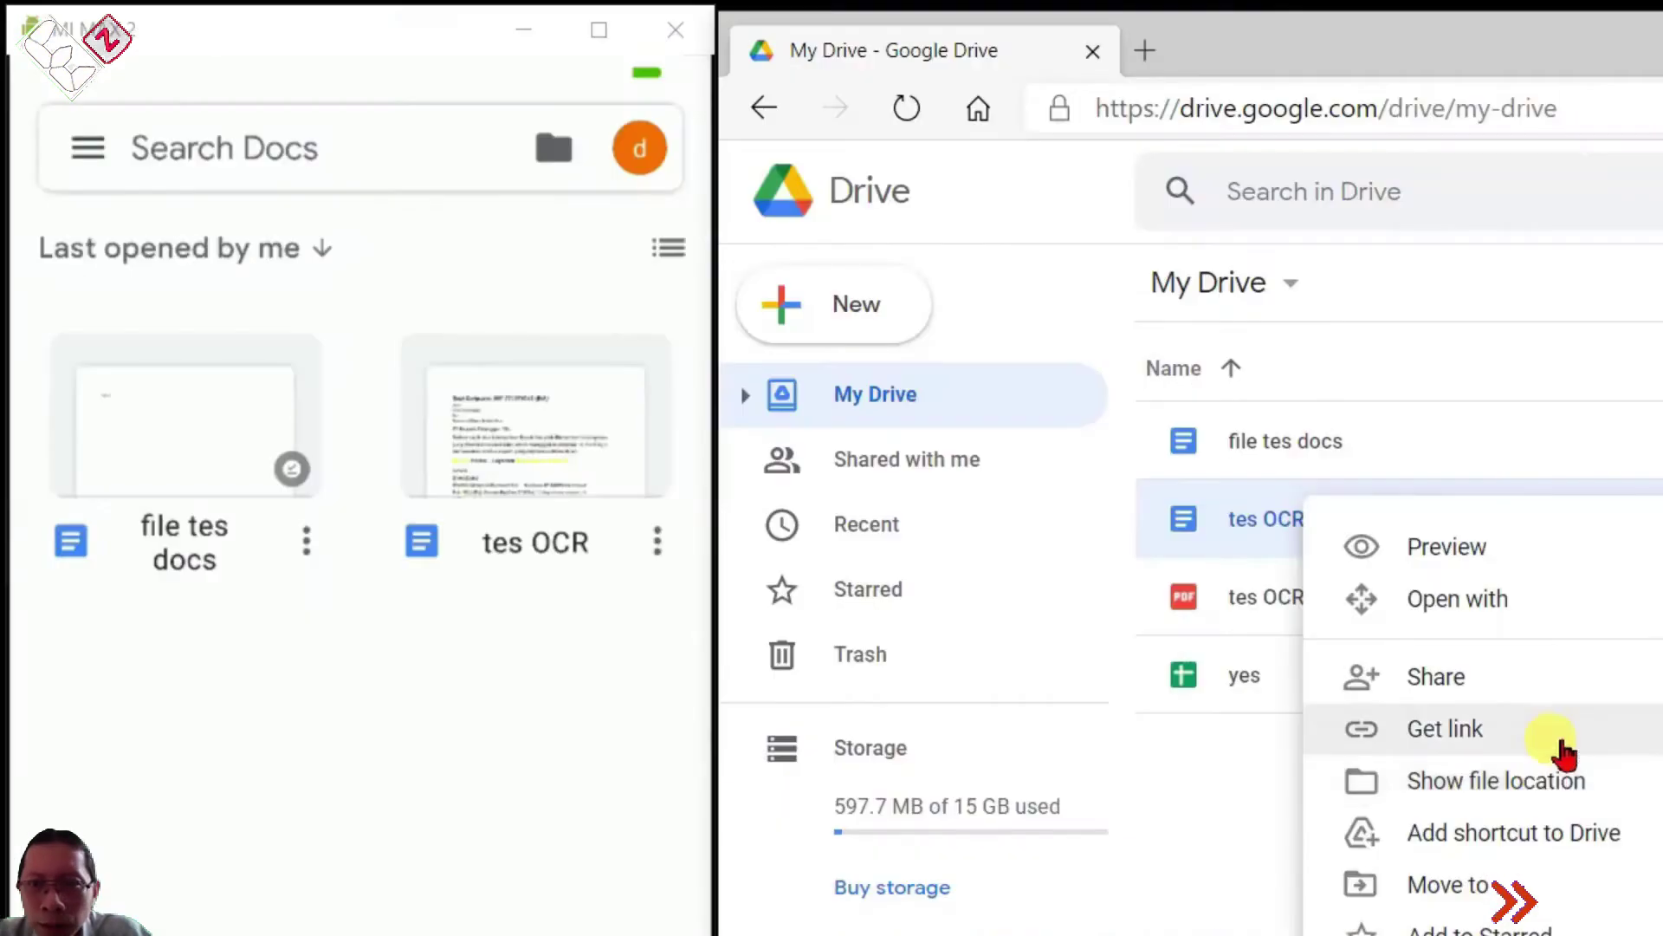
Review the link access choices Restricted and Anyone with the link for the tes OCR document, and close the sharing dialog
left_click(1557, 747)
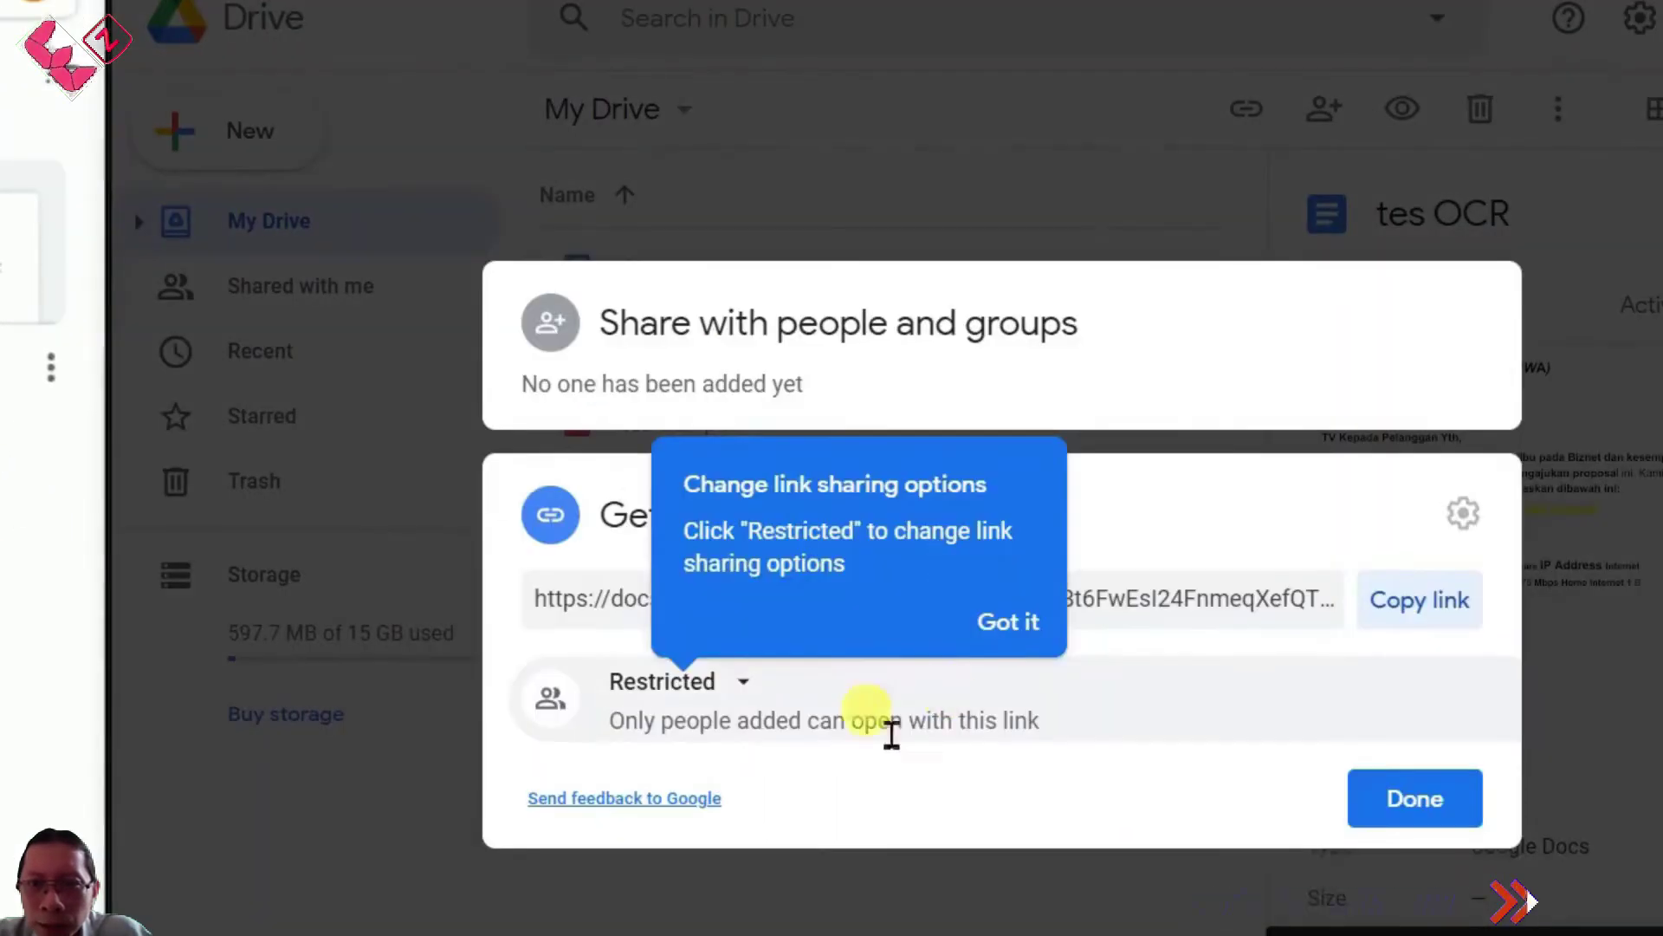
left_click(743, 697)
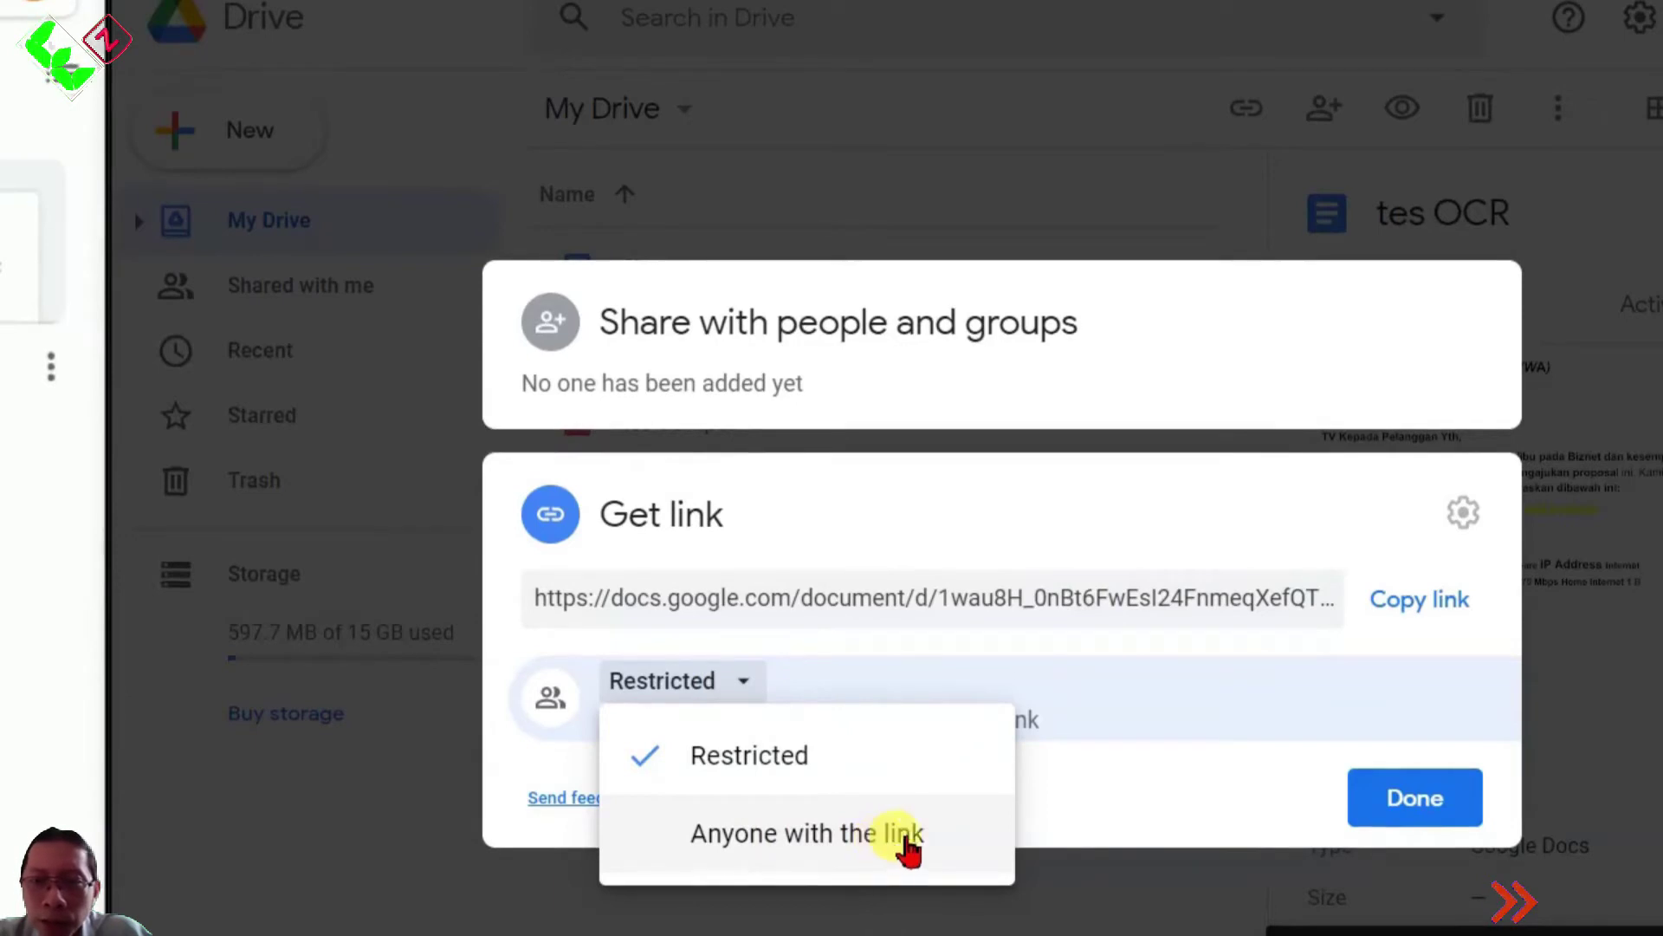
left_click(1411, 795)
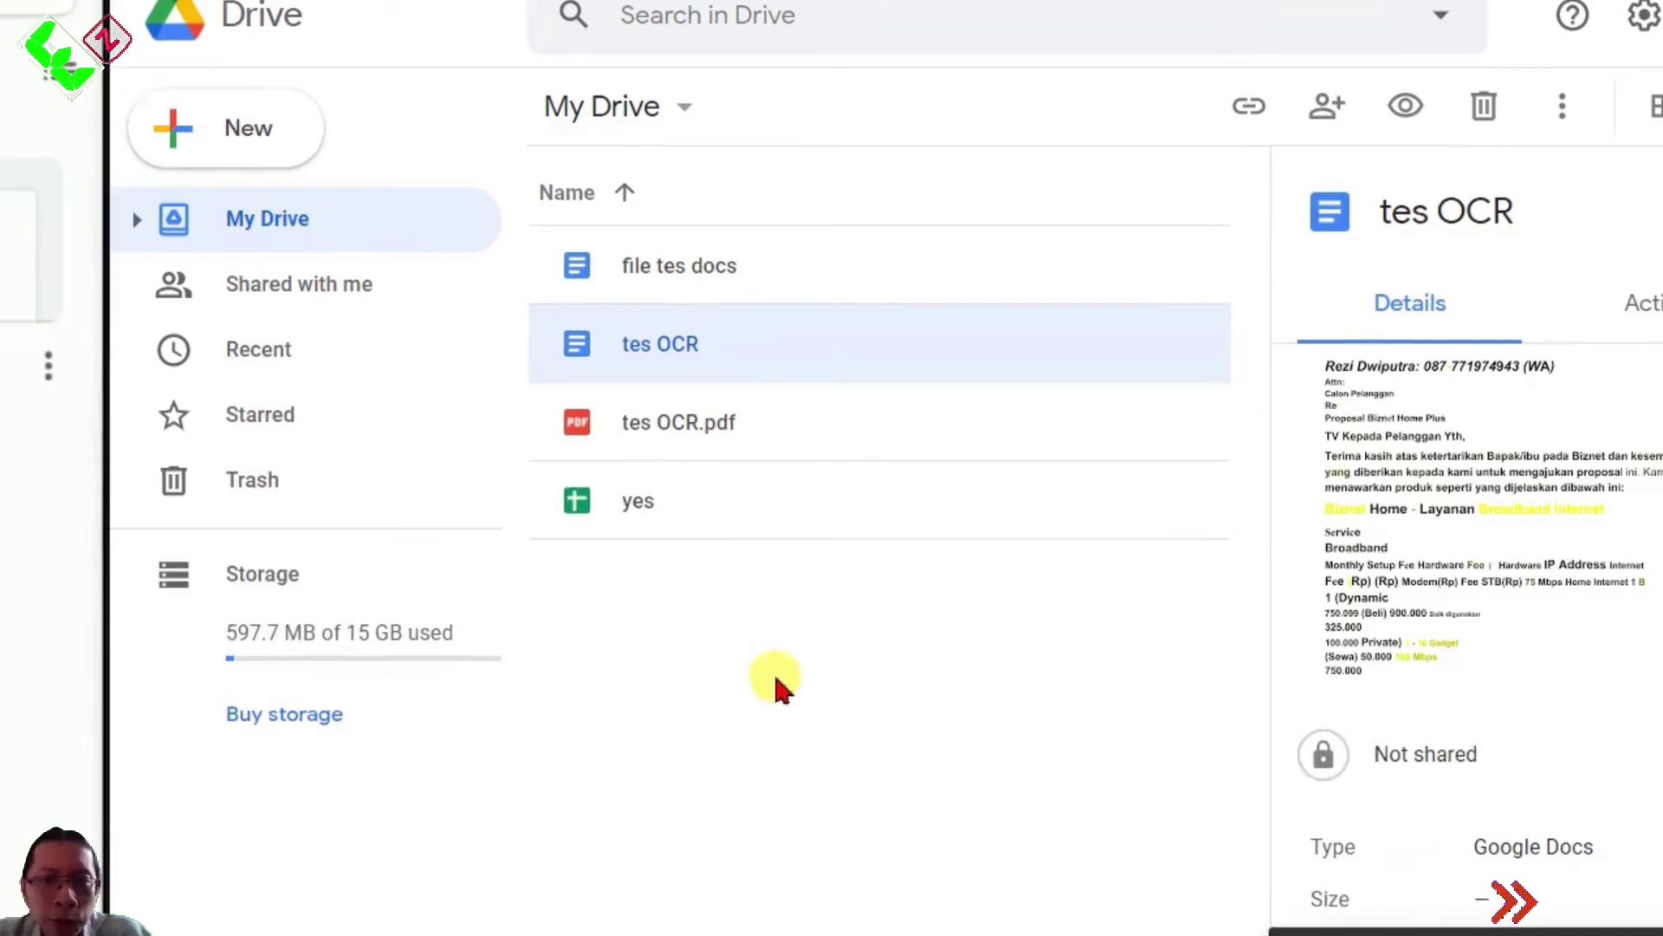